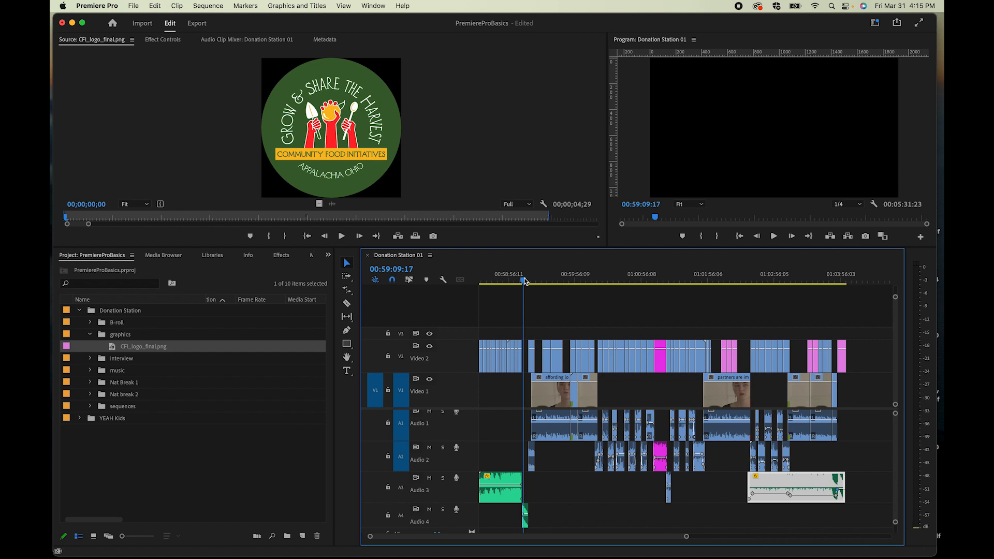
Examine the Donation Station 01 timeline from the opening montage through to the closing logo clip.
key(equal)
key(equal)
key(equal)
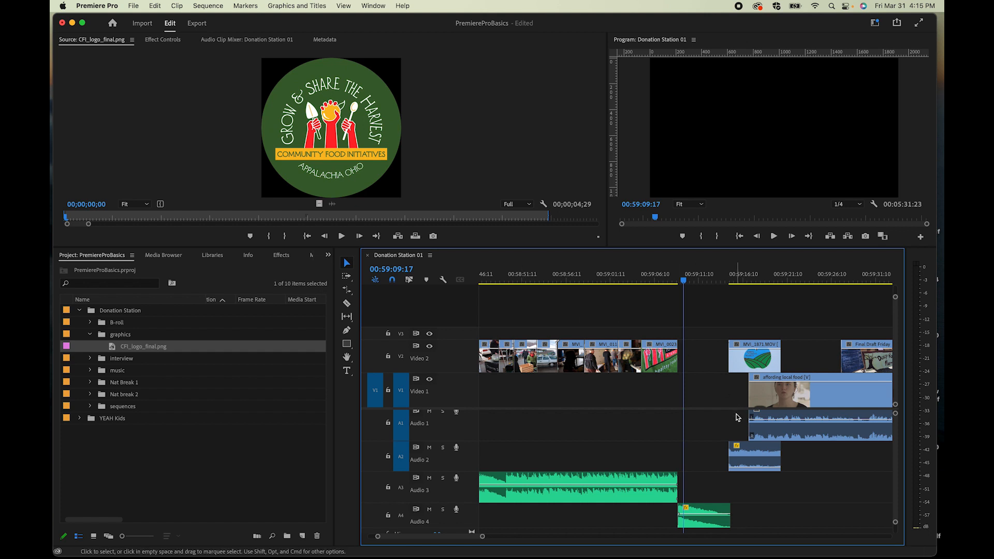
scroll(721, 393, right, 5)
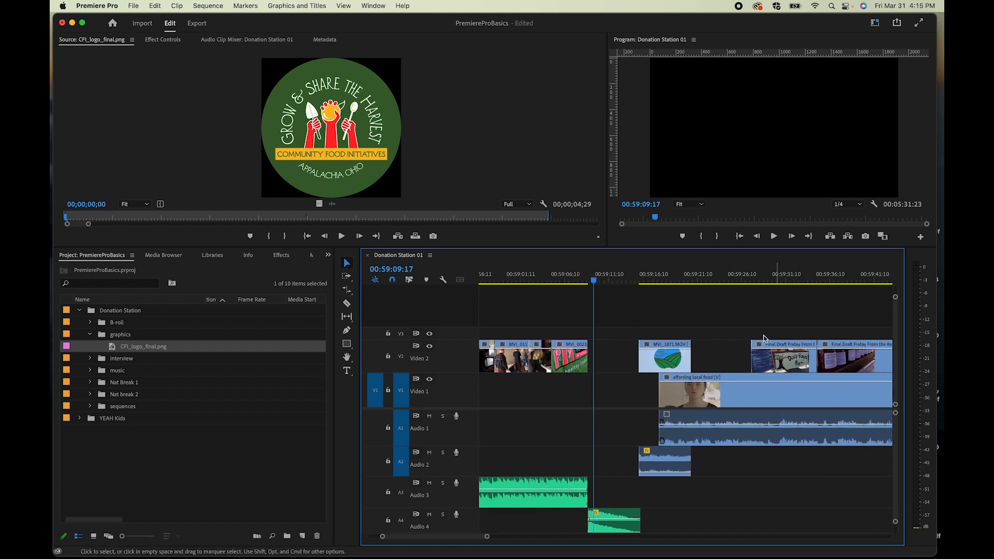
click(709, 280)
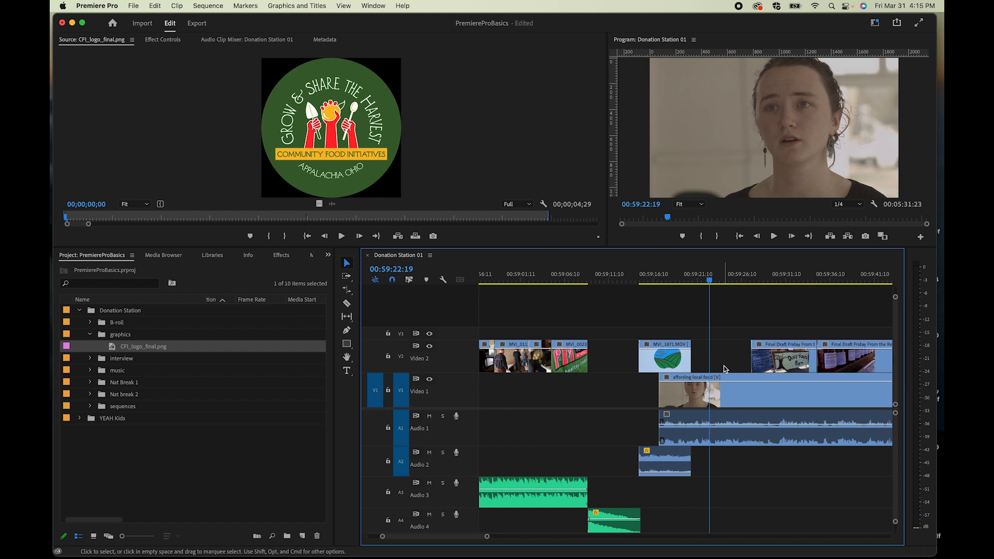
key(minus)
scroll(722, 403, right, 3)
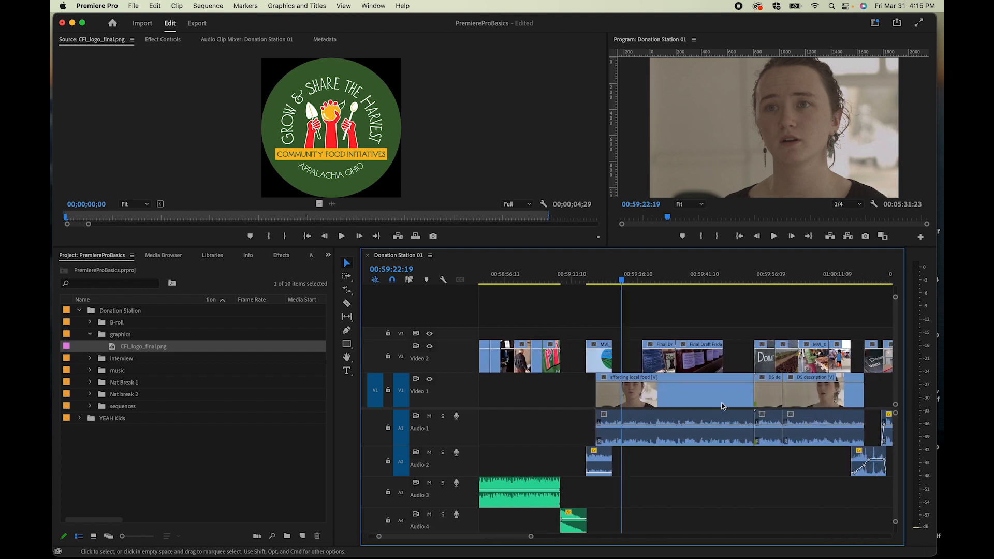
scroll(721, 403, right, 3)
scroll(722, 403, right, 15)
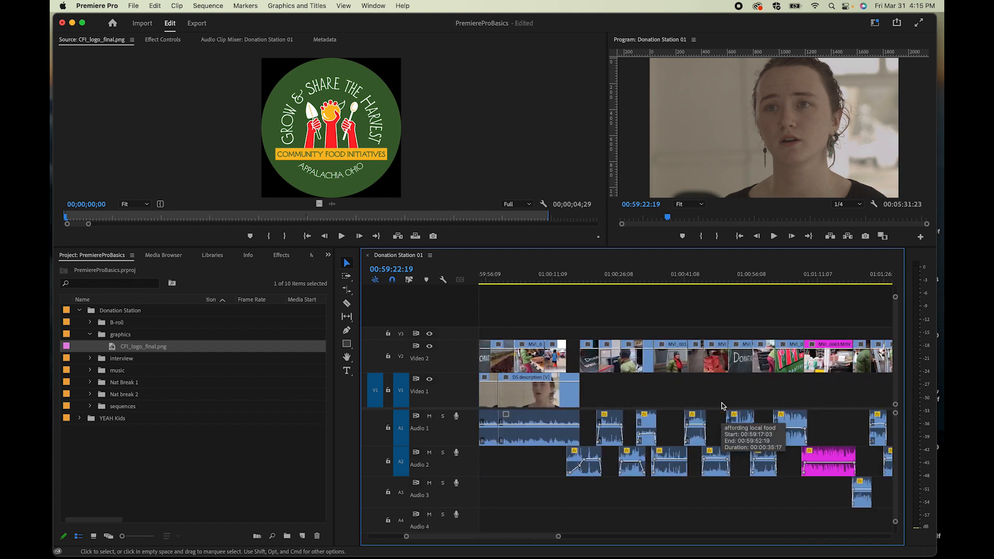
scroll(722, 403, right, 15)
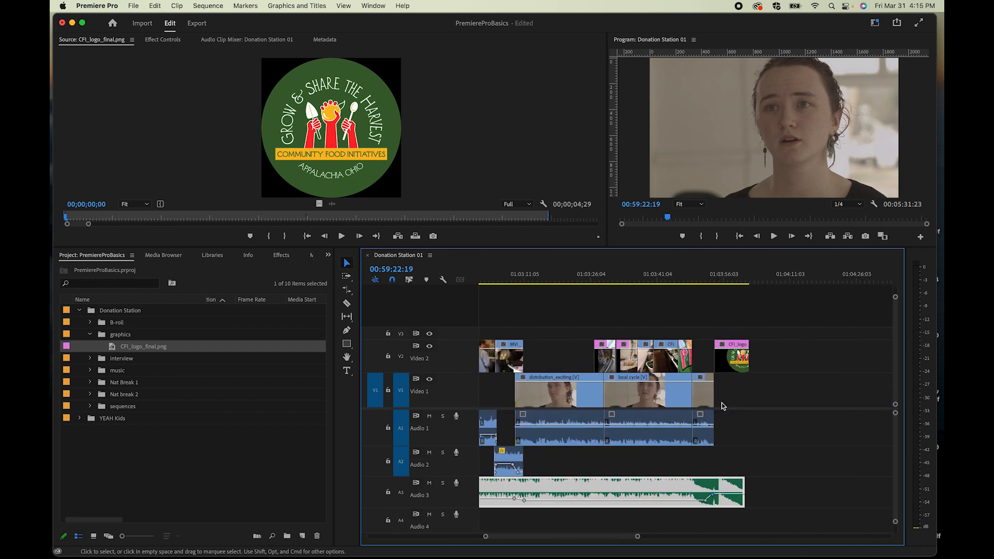
scroll(722, 403, left, 20)
scroll(722, 403, left, 8)
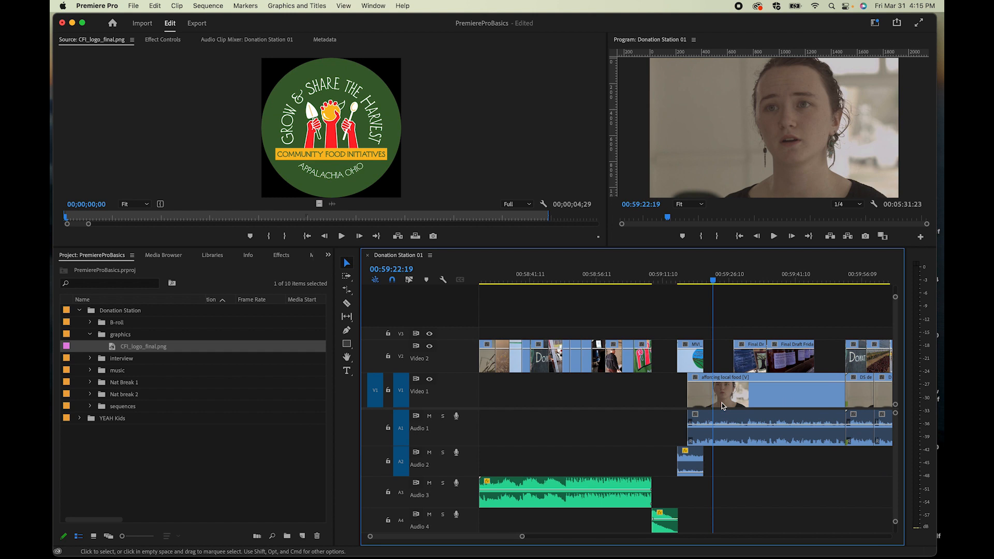
Add a text title reading "The Donation Station" near the top of the frame, starting at 00:59:10:01 in the gap after the opening montage.
click(656, 281)
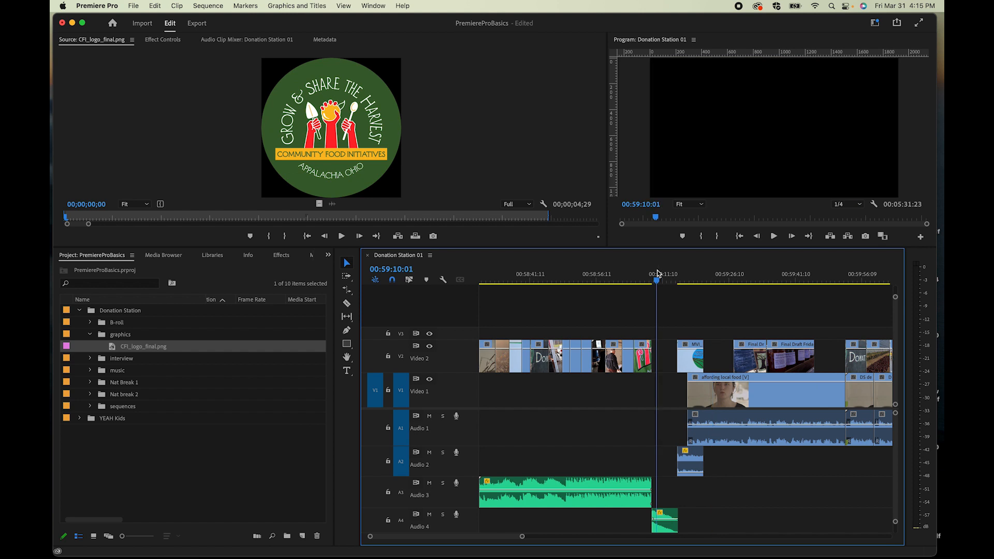
drag(657, 281, 658, 281)
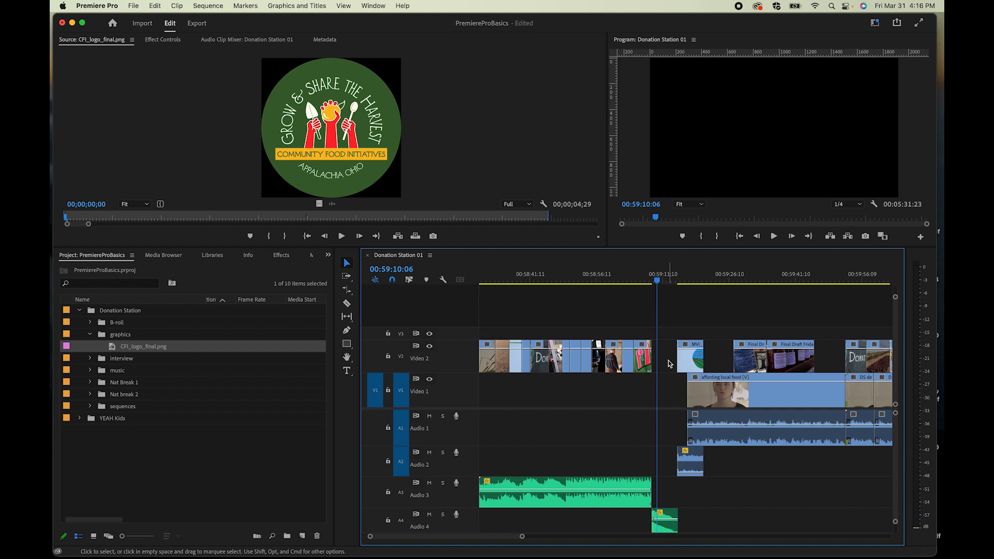
click(347, 373)
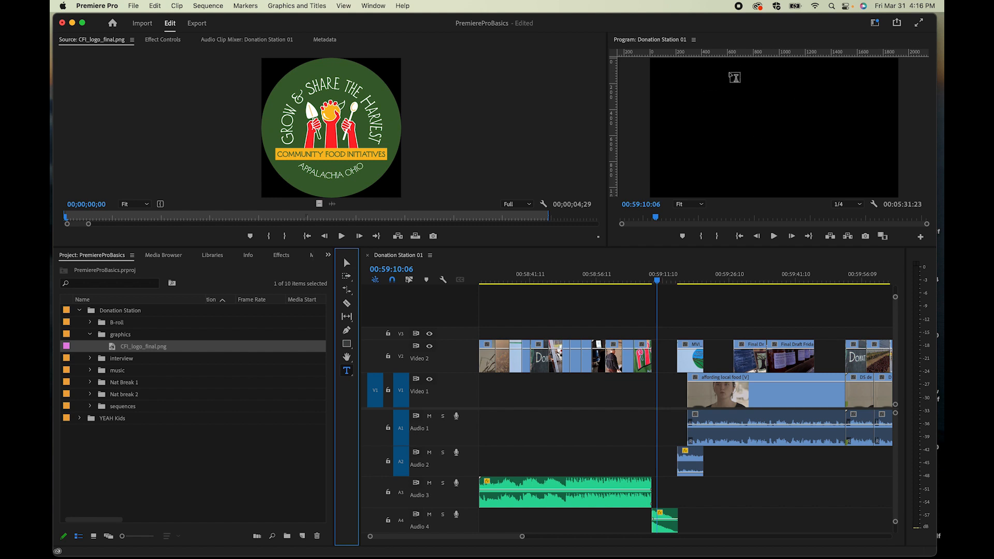
drag(657, 282, 657, 283)
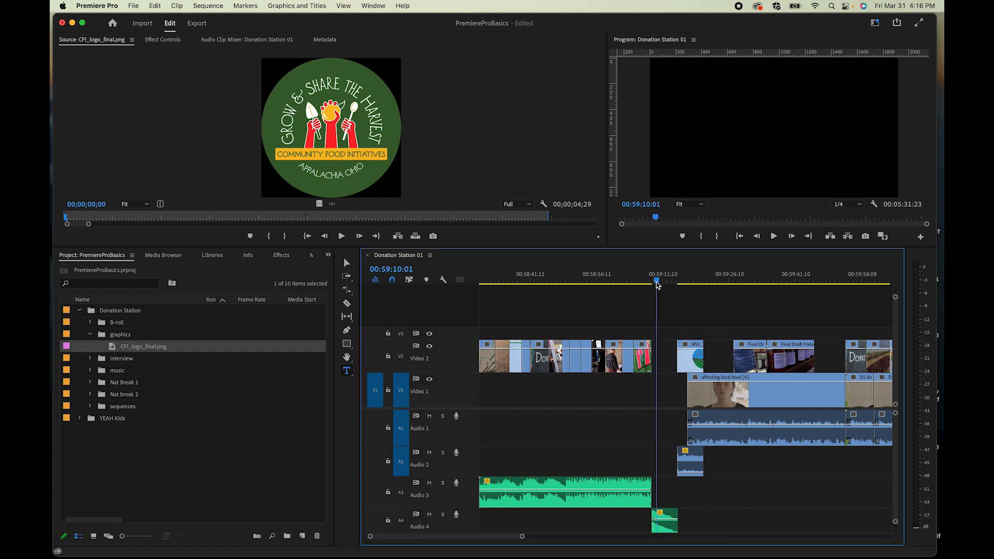
click(690, 82)
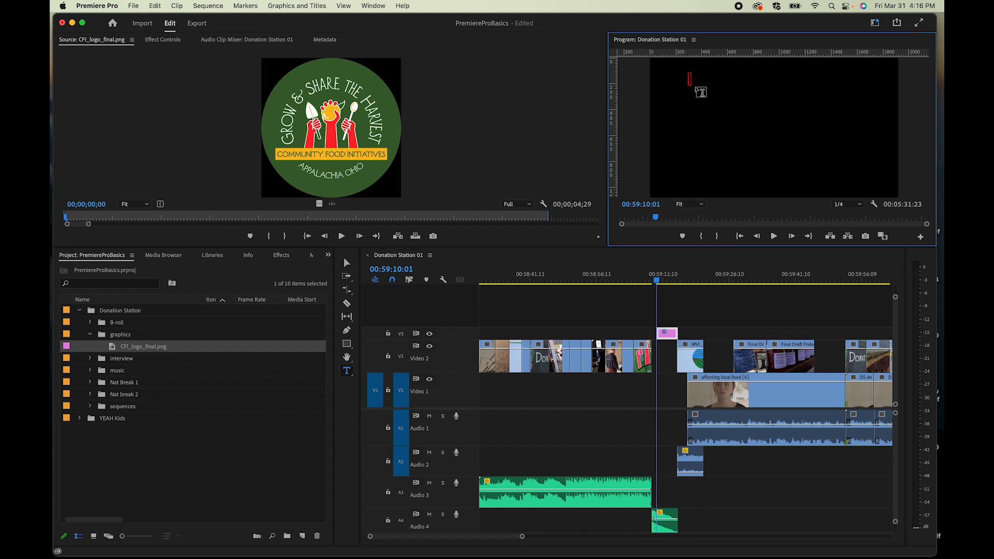
text(The Dona)
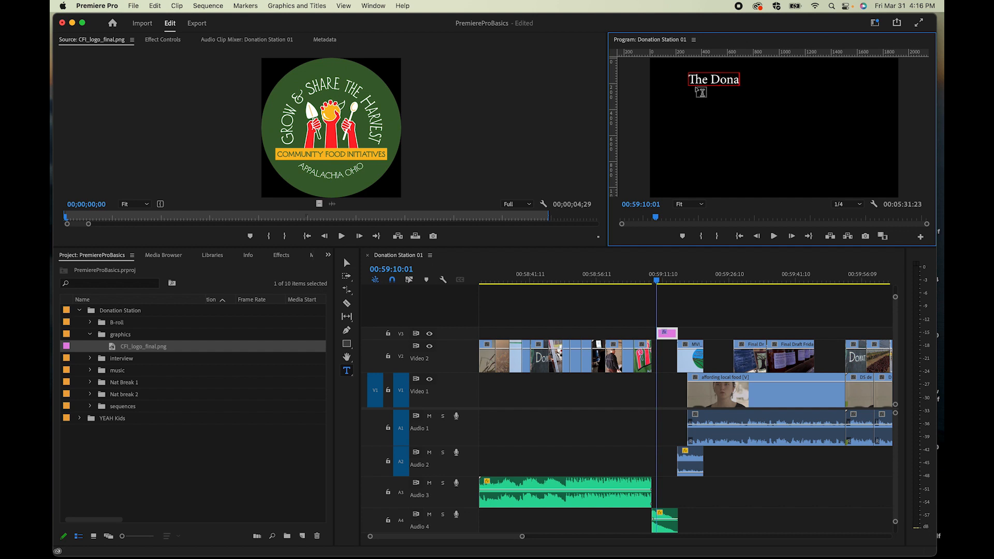
text(tion Station)
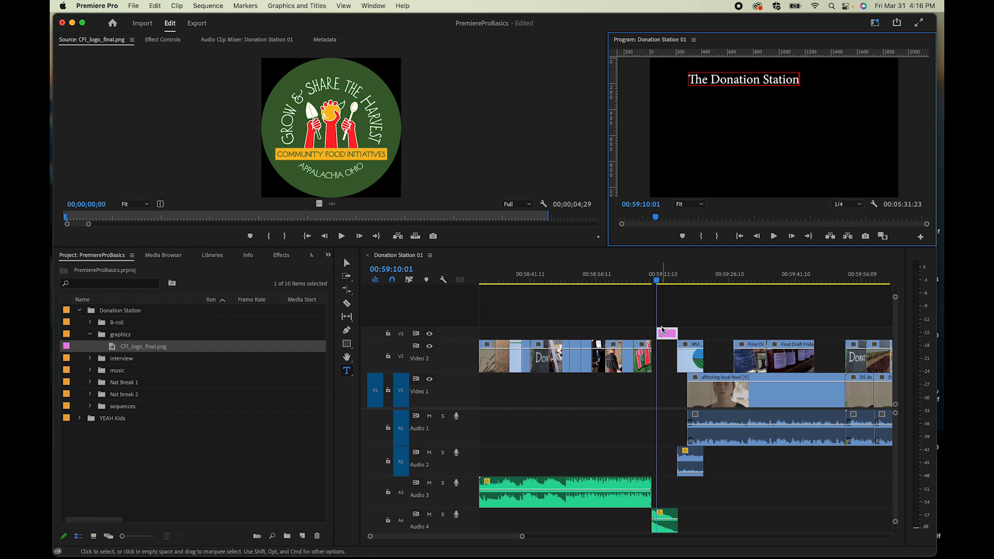
Fit the title clip on V3 to span the whole gap between the opening montage and MVI_1871.MOV.
drag(657, 280, 664, 282)
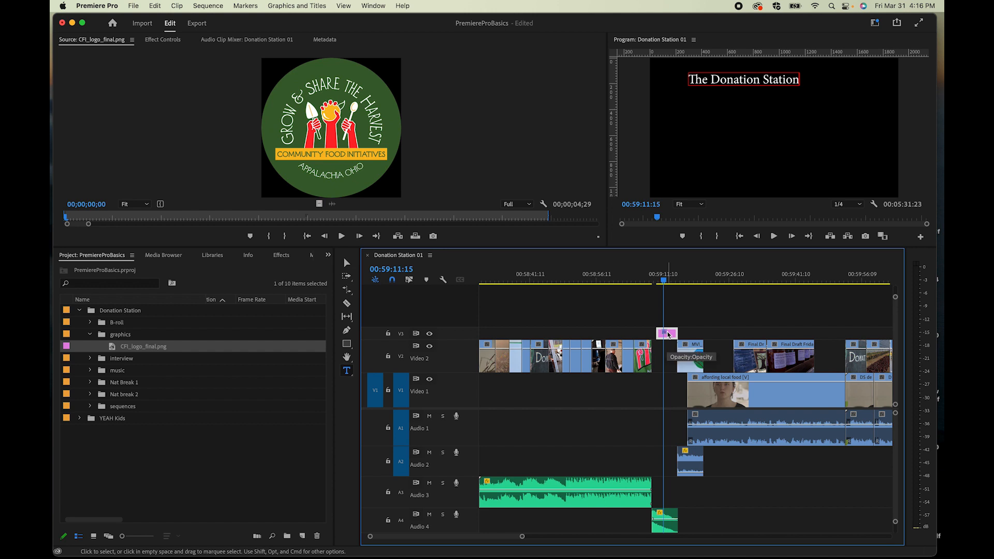
scroll(668, 333, up, 4)
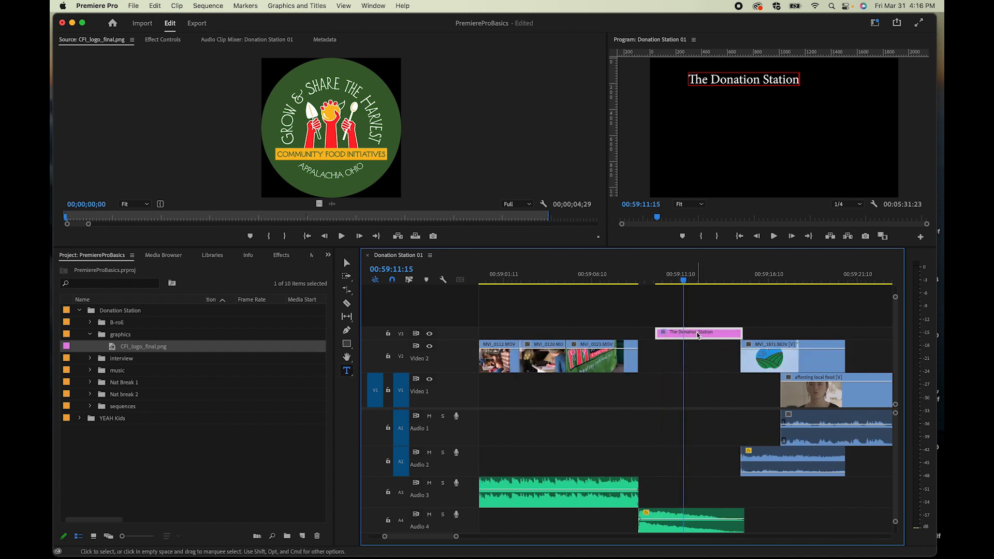
drag(697, 335, 740, 332)
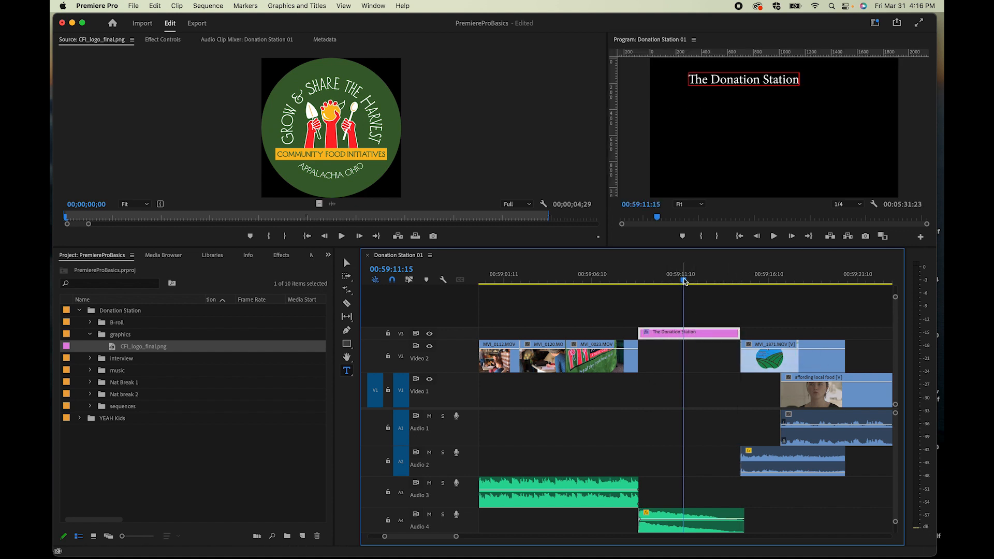
Play the sequence from just before the title clip and park the playhead on the title at 00:59:10:23.
drag(684, 280, 621, 284)
key(space)
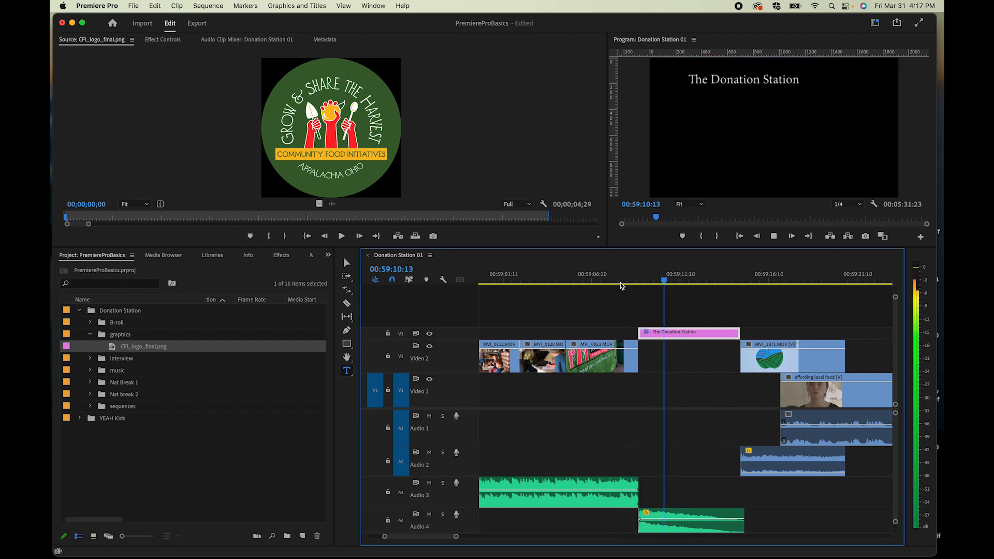
click(673, 335)
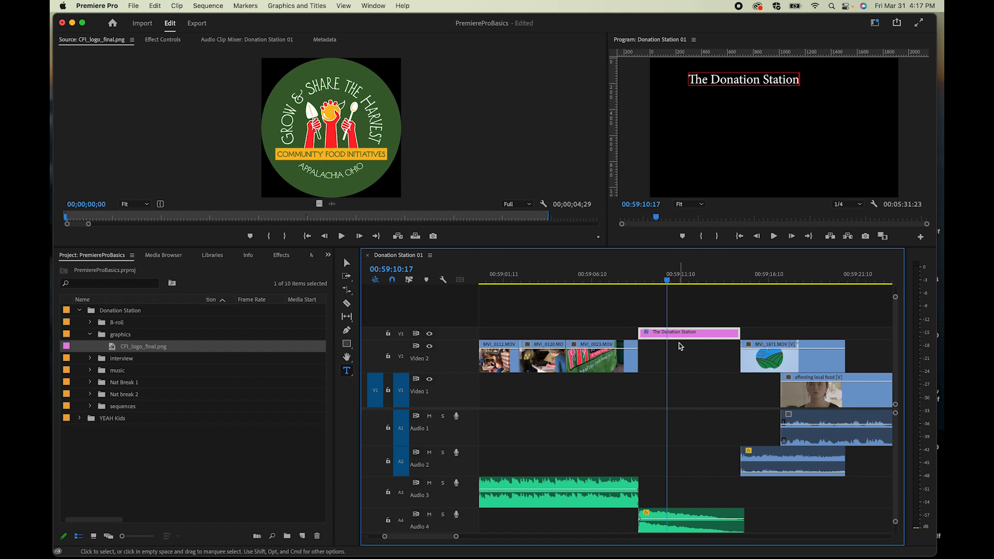
click(352, 370)
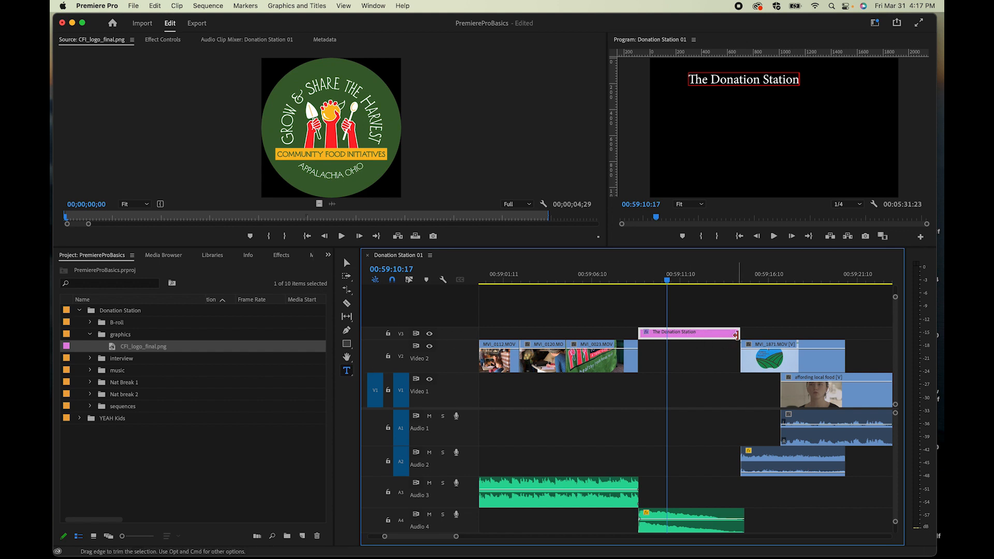
mouse_move(739, 332)
mouse_down()
mouse_move(759, 332)
mouse_move(724, 332)
mouse_move(740, 332)
mouse_up()
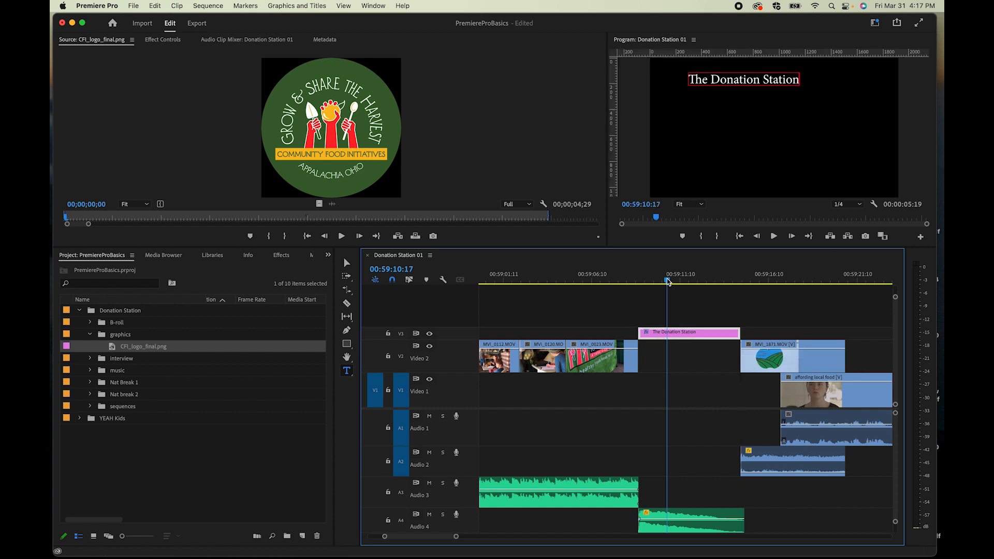
drag(669, 282, 673, 281)
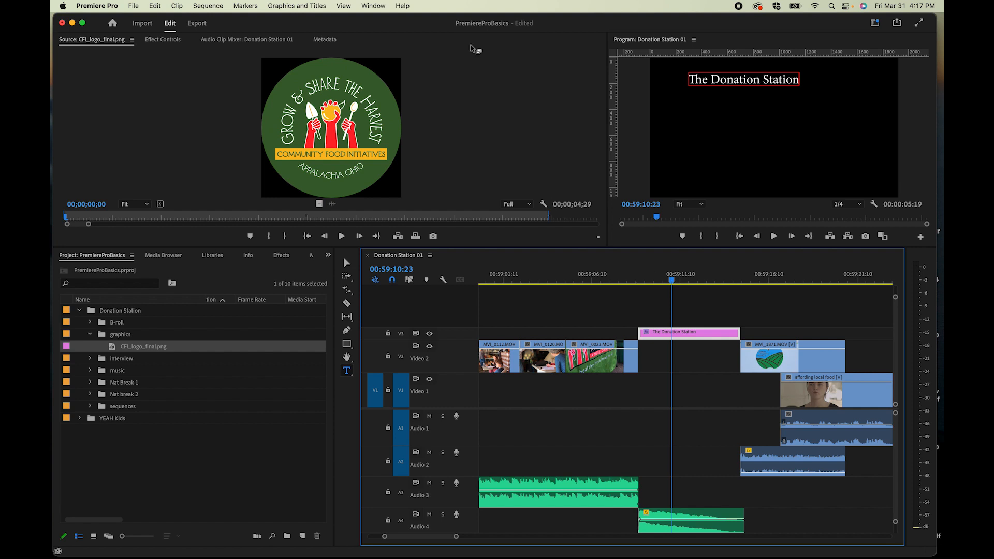
Show the Essential Graphics panel and widen the Program monitor so the whole frame fits.
click(373, 6)
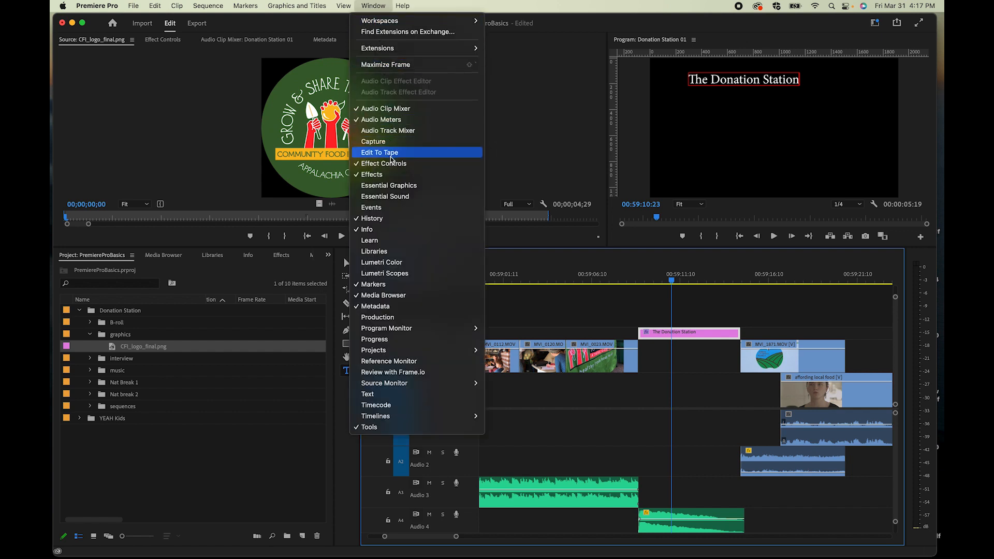
click(434, 189)
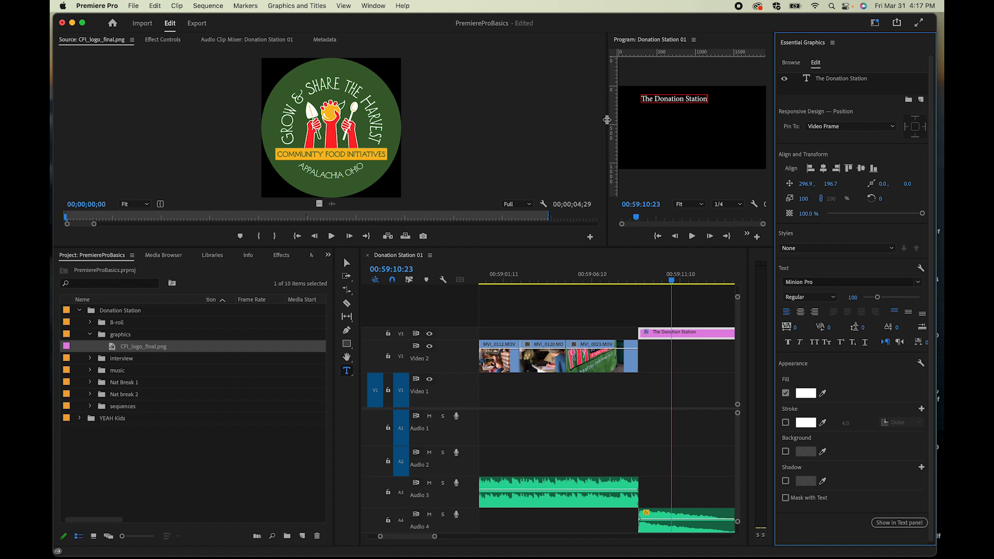
drag(607, 120, 470, 131)
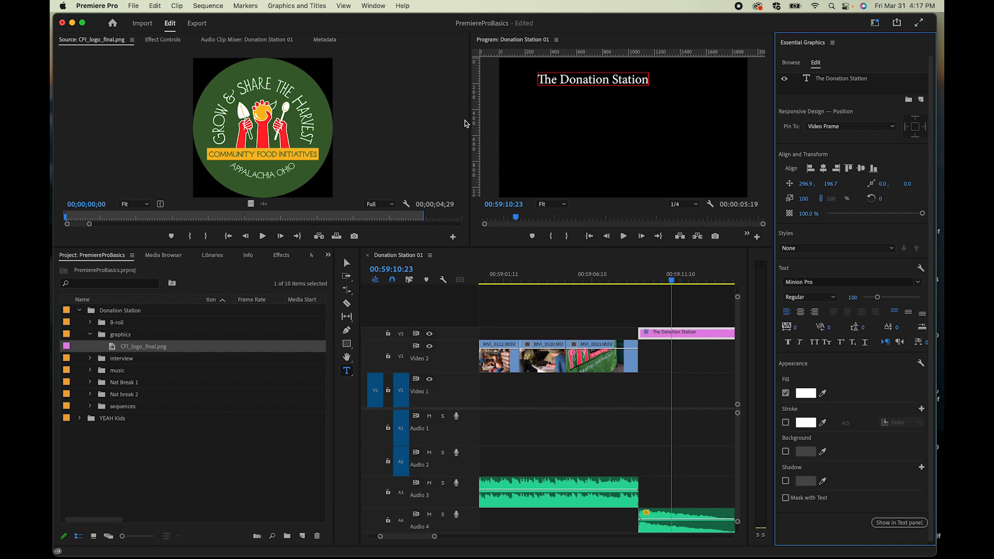
drag(470, 115, 448, 116)
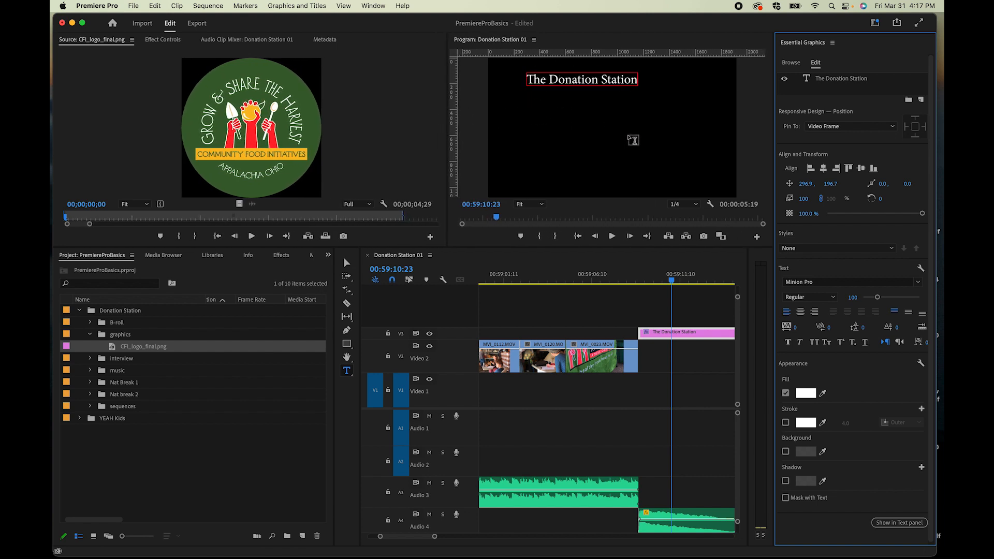
Select all of the title's text and set its font size to 131.
click(834, 82)
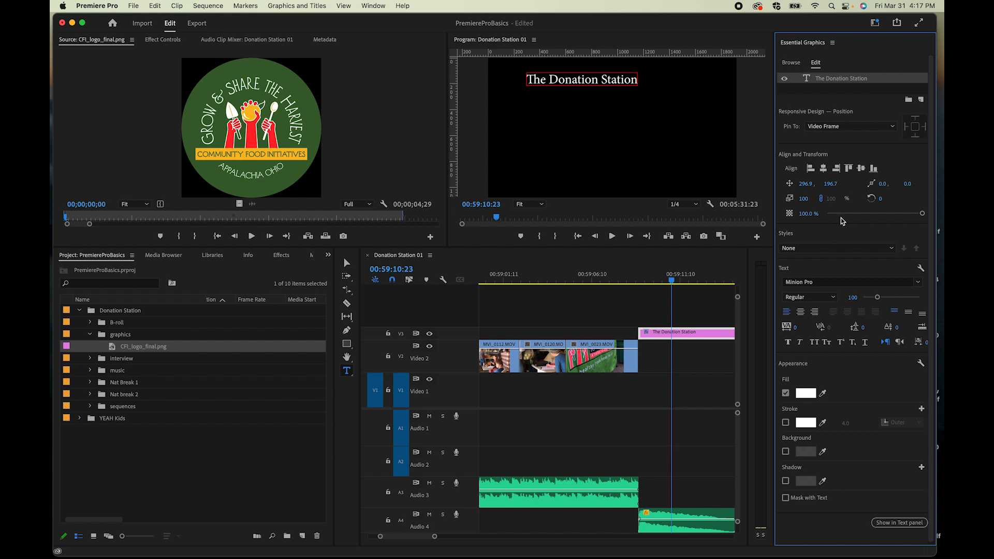
triple_click(569, 79)
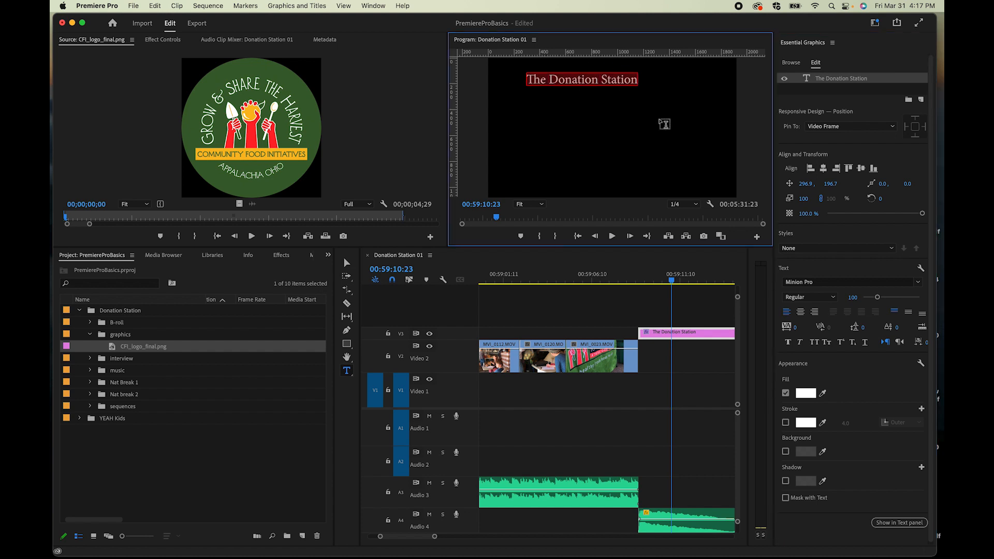
drag(877, 298, 883, 301)
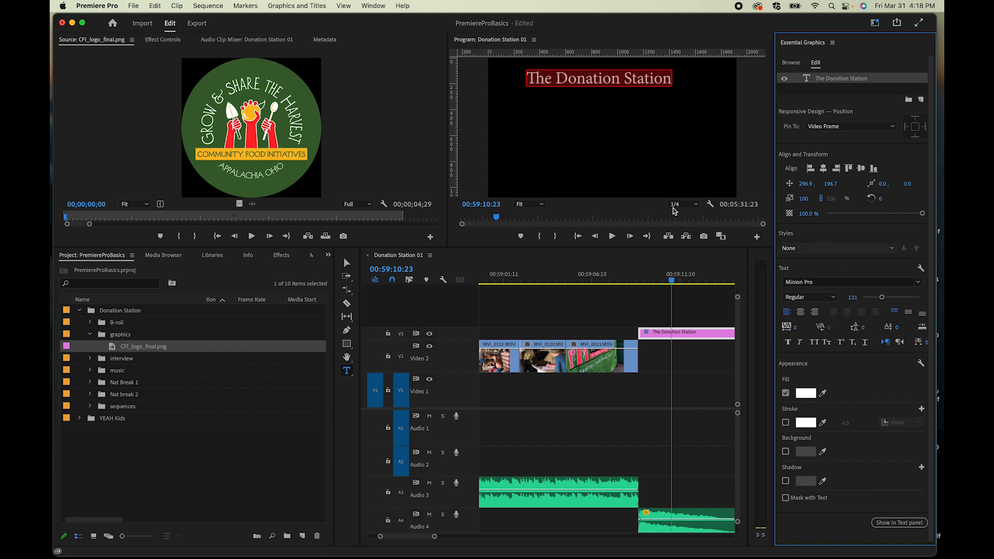
Centre the title horizontally and vertically in the frame, and scale it to 134 at position 225.7, 316.5.
click(346, 263)
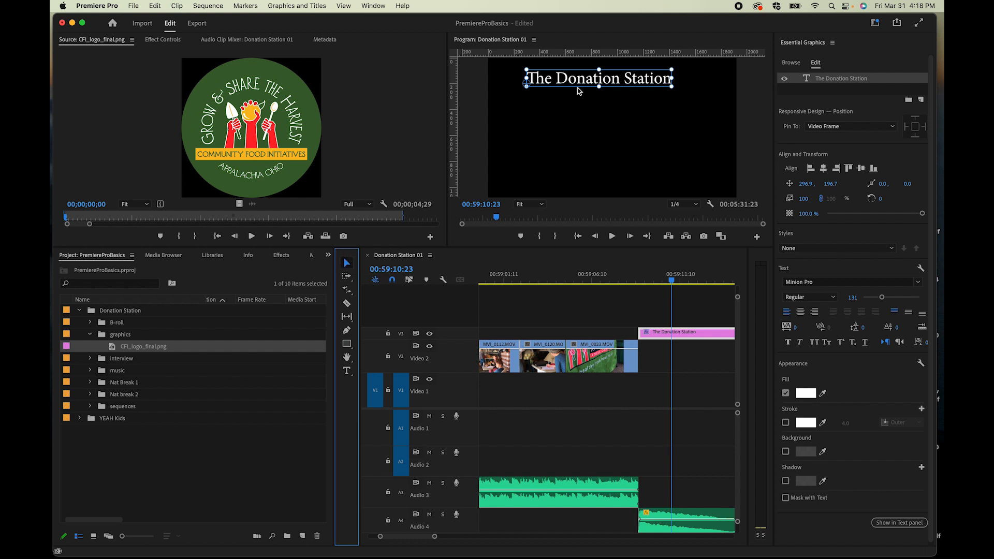
mouse_move(598, 78)
mouse_down()
mouse_move(609, 107)
mouse_move(618, 105)
mouse_move(606, 95)
mouse_move(608, 121)
mouse_move(611, 90)
mouse_up()
click(823, 168)
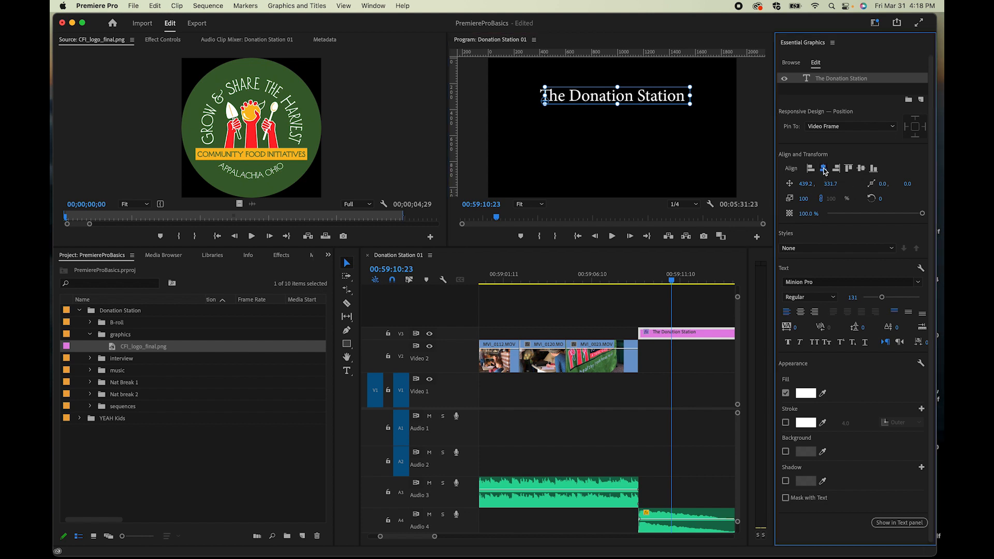
click(861, 169)
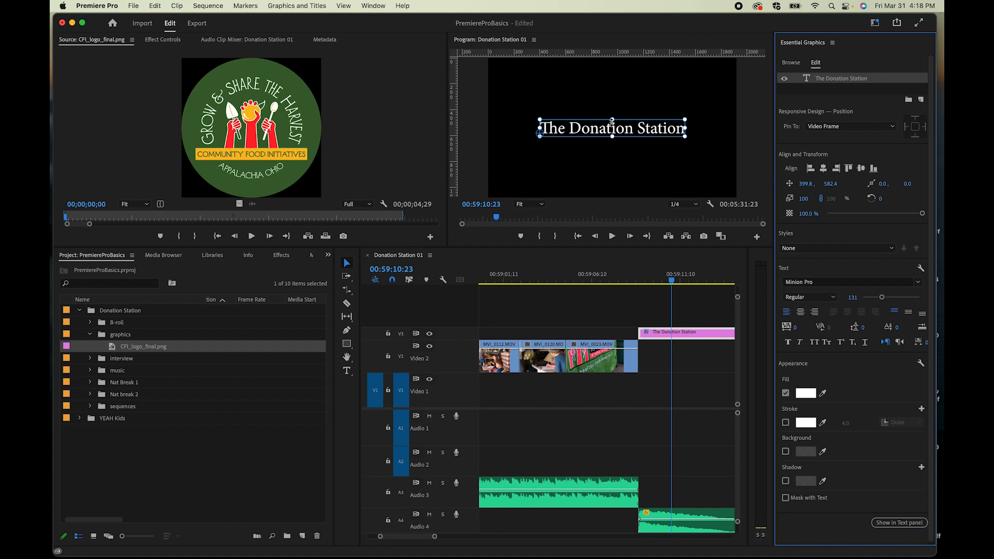
drag(612, 121, 641, 97)
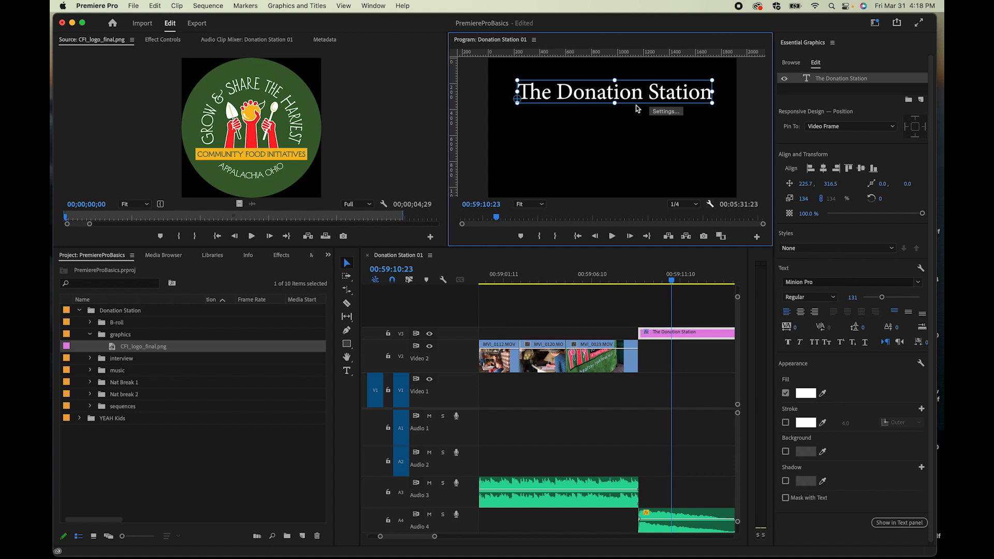
Select all of the "The Donation Station" title text and change its font to Palatino.
click(347, 371)
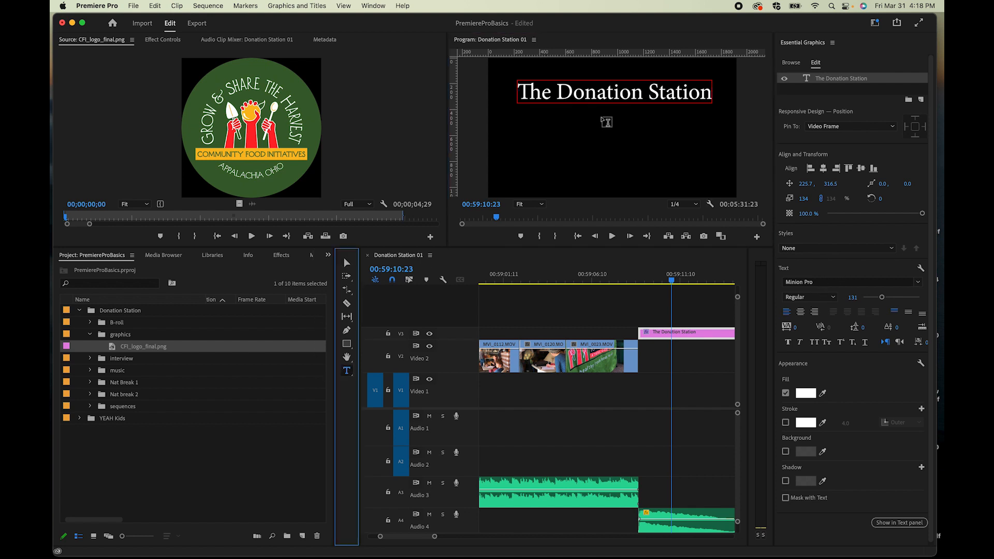
triple_click(612, 92)
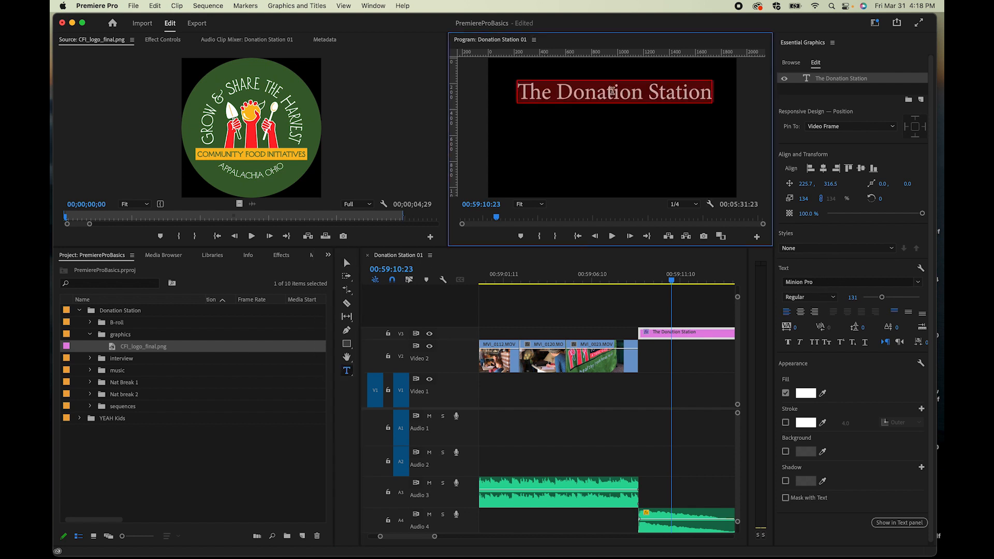
click(824, 283)
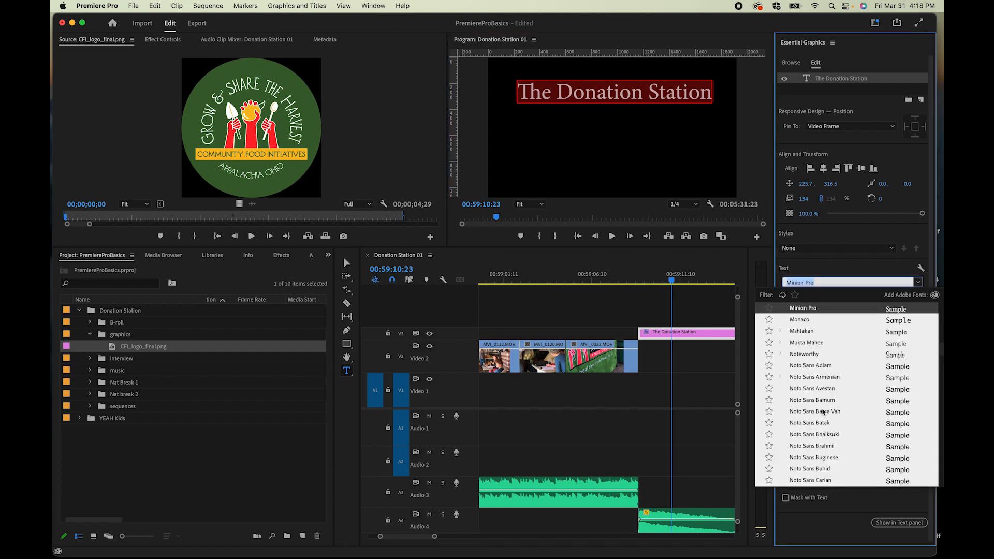
scroll(823, 413, down, 10)
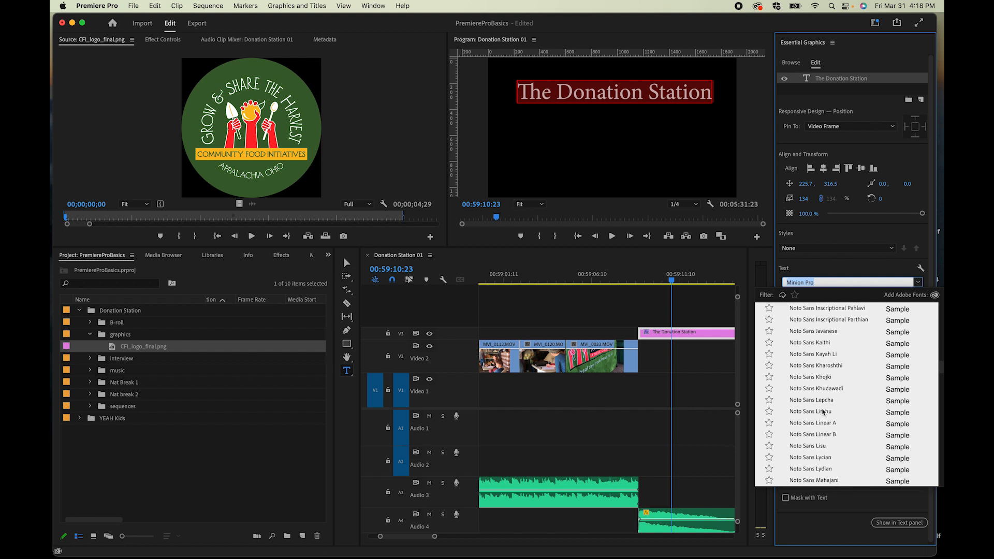
scroll(823, 412, down, 15)
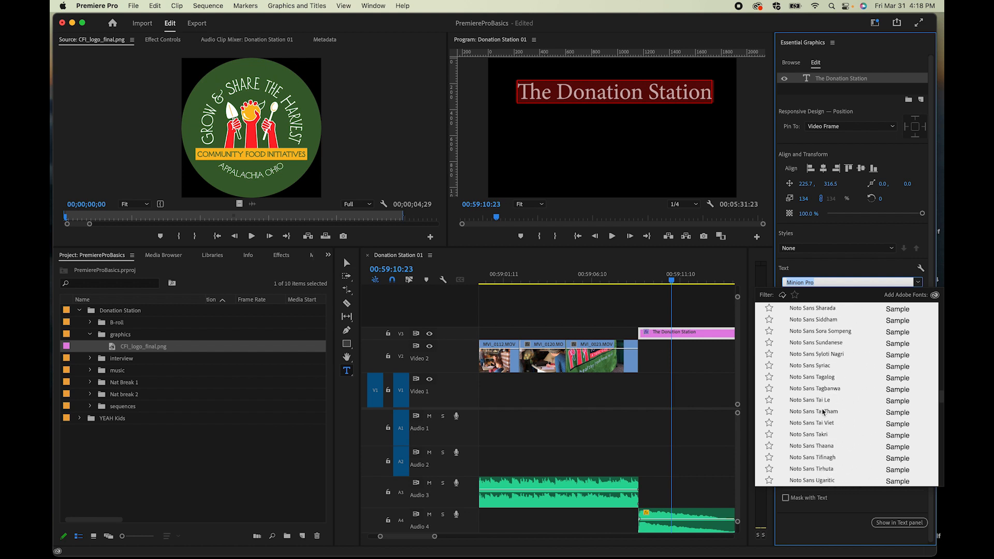
scroll(823, 412, down, 10)
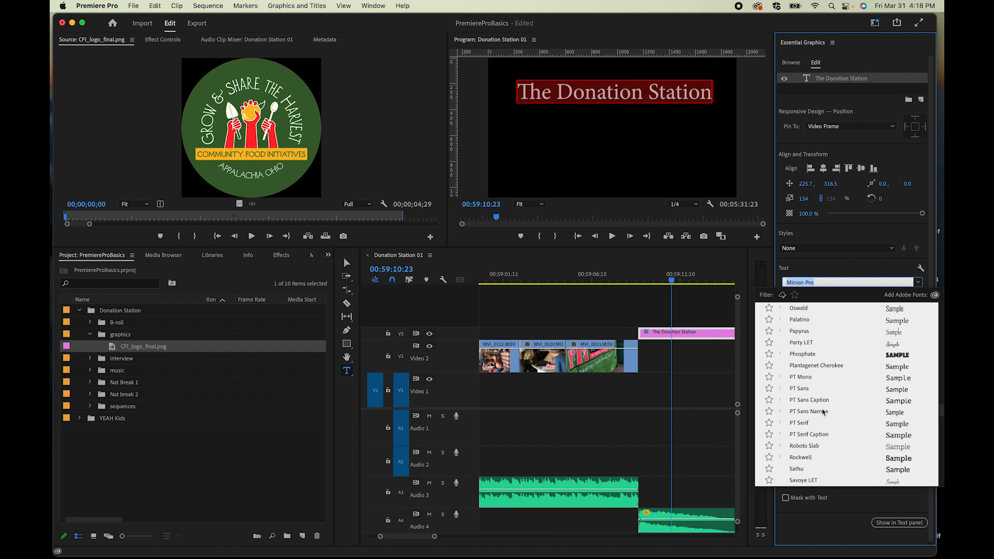
click(800, 320)
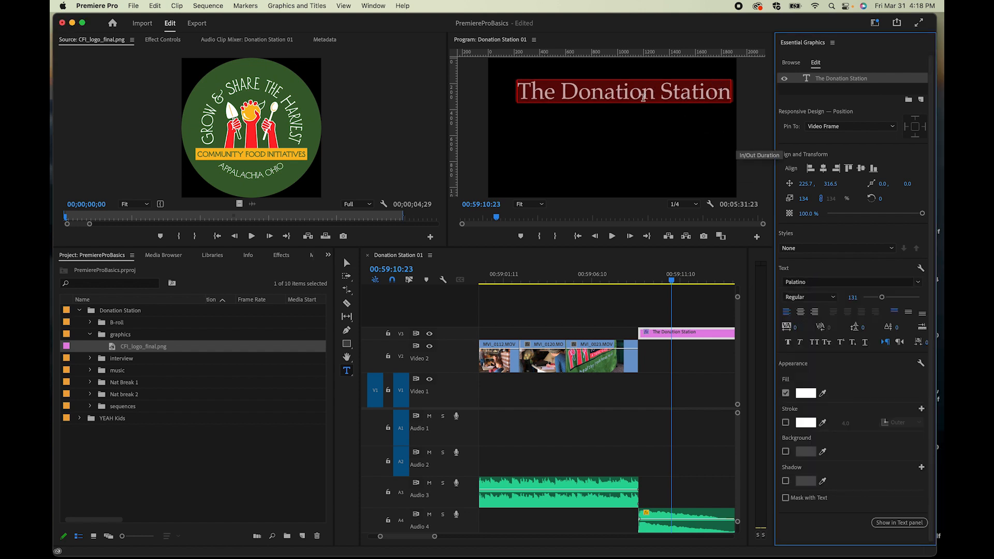
Reposition the whole title near the frame's upper part and centre it horizontally, at position 134.5, 313.5.
click(347, 263)
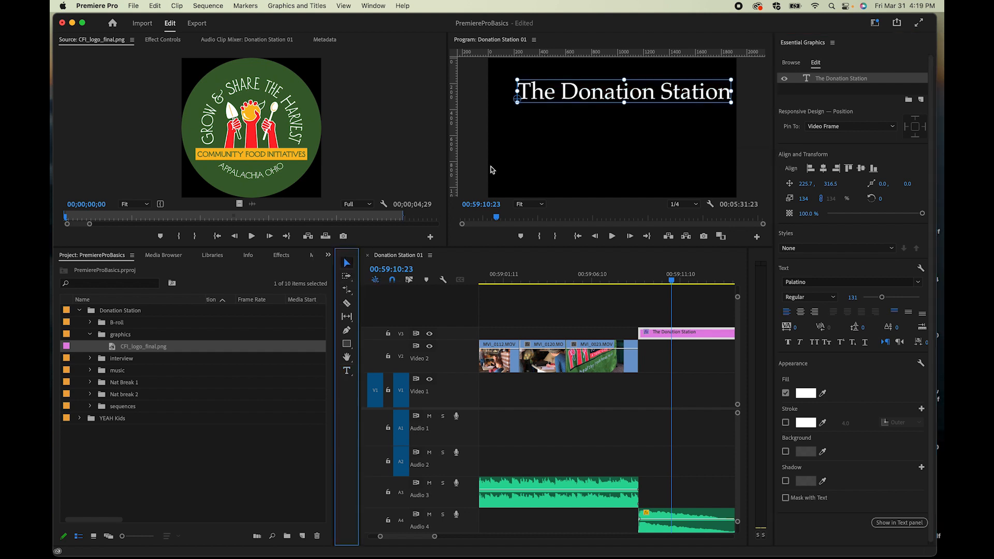
drag(606, 100, 594, 99)
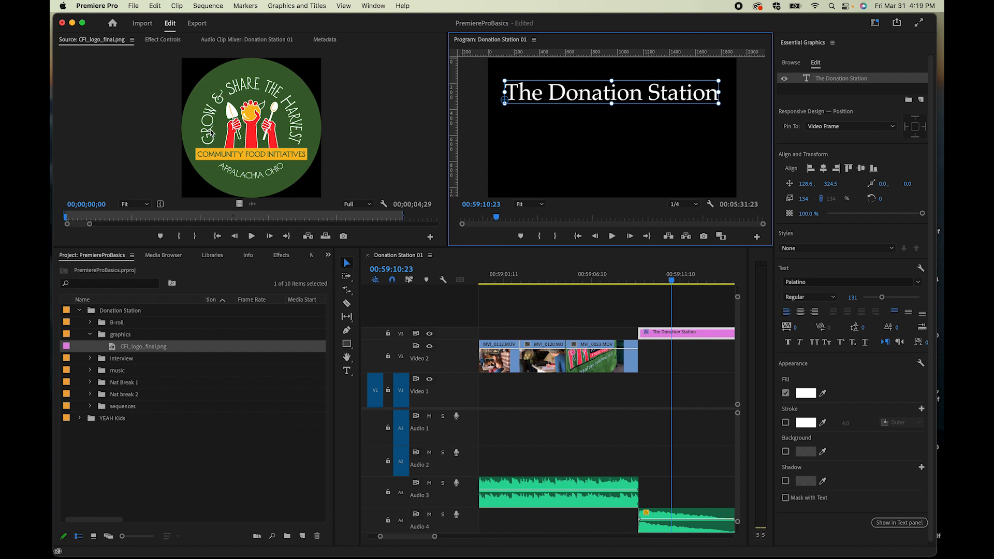
drag(630, 95, 634, 93)
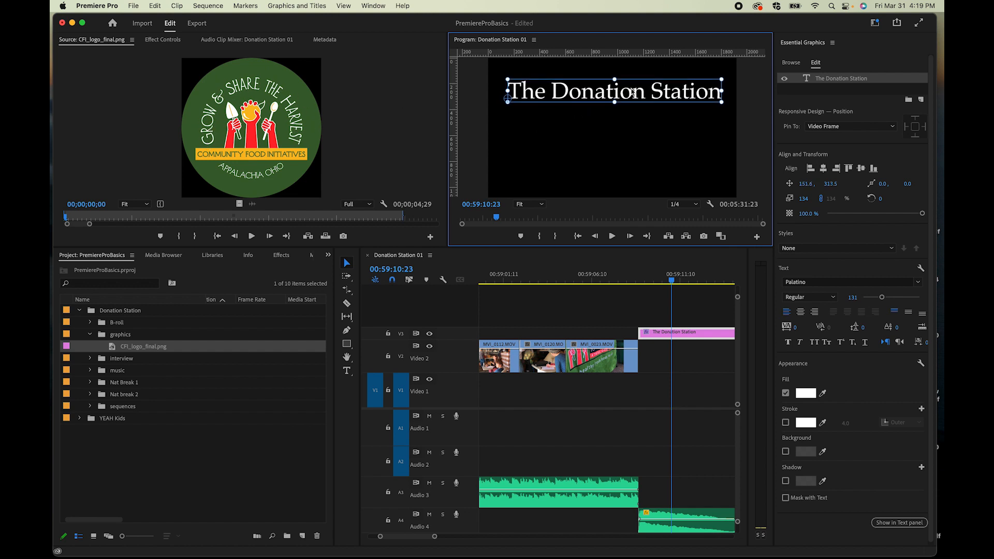
click(823, 169)
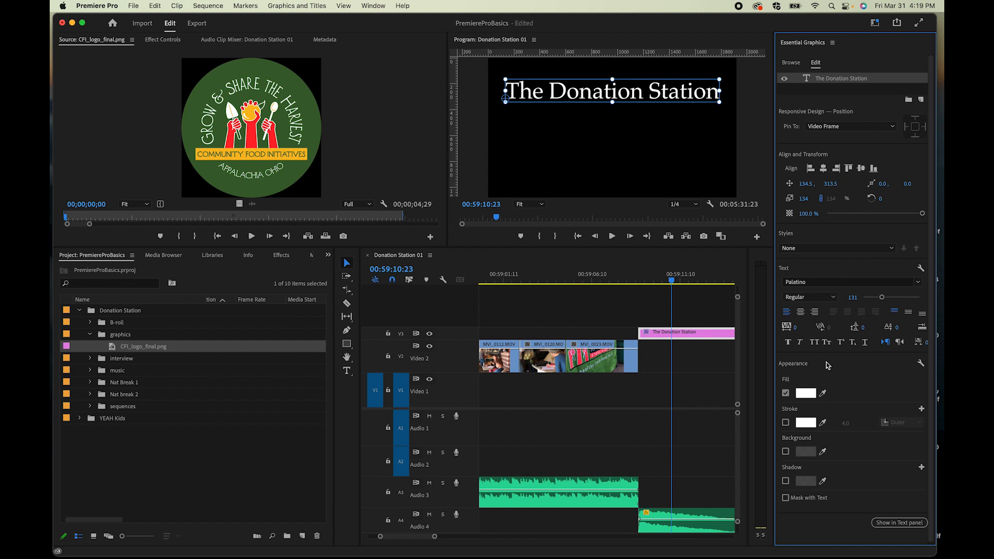
Set the title in small caps and lower it in the frame to position 138.5, 364.5.
click(827, 343)
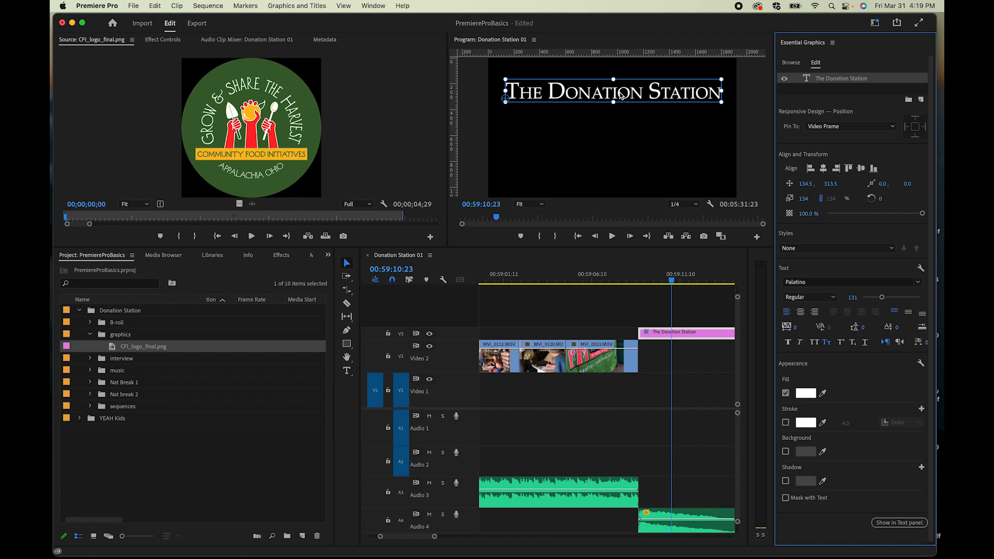
drag(627, 96, 628, 103)
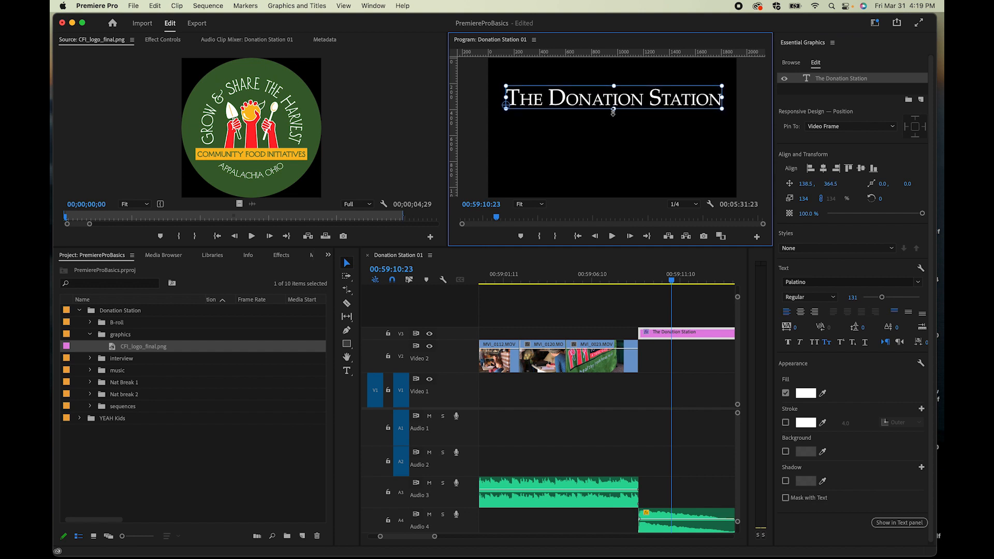
click(670, 274)
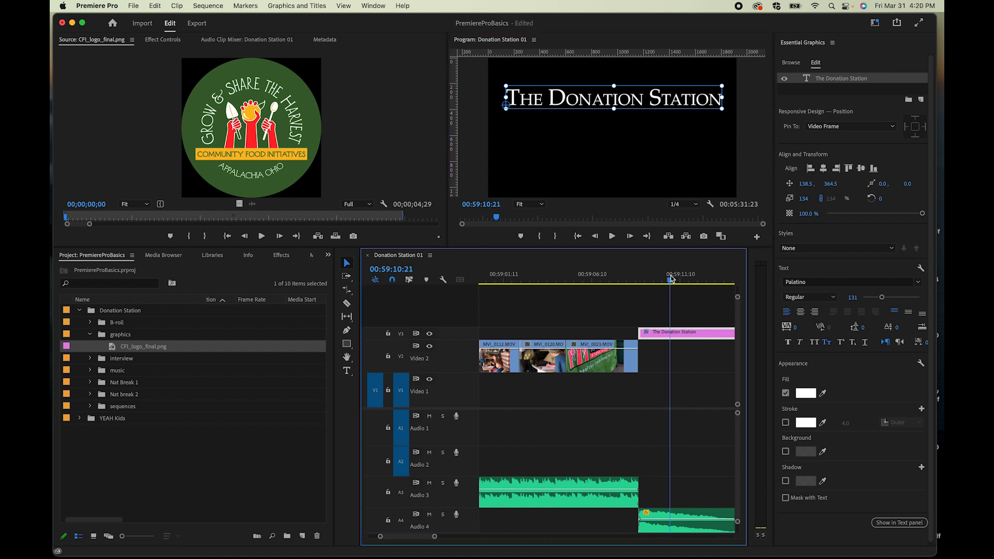
double_click(675, 339)
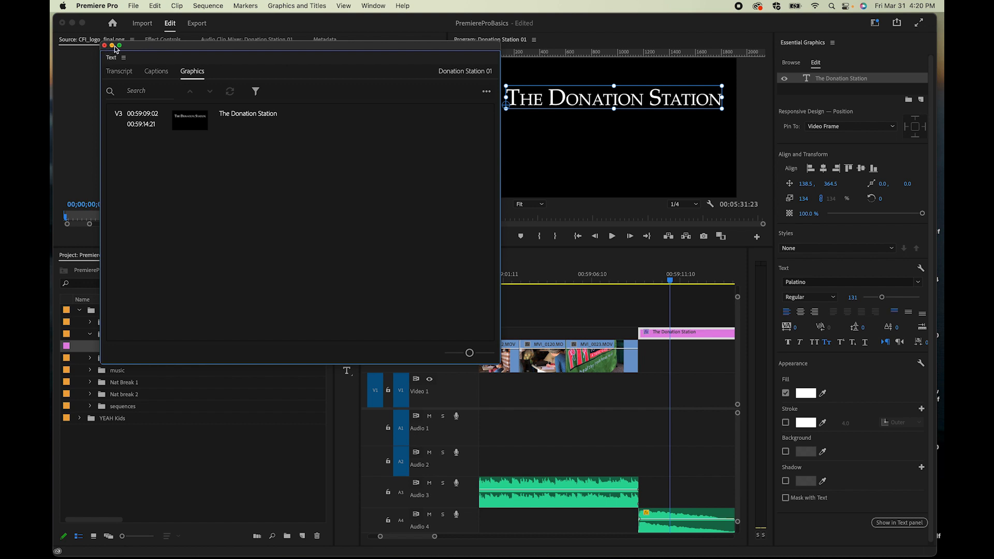
click(104, 46)
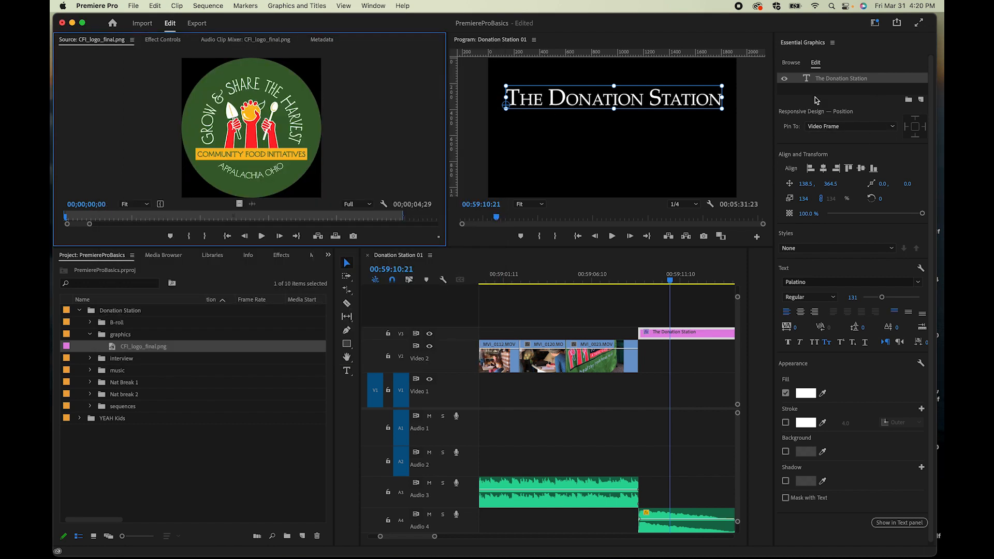
Add a second text line reading "Healthy Food for All" below the title, within the same graphic clip.
click(348, 376)
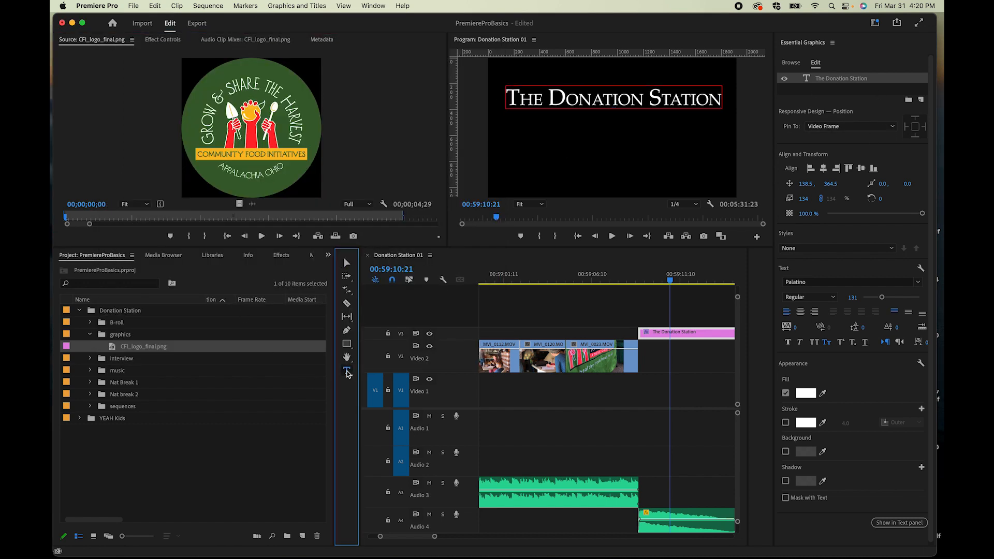
click(548, 134)
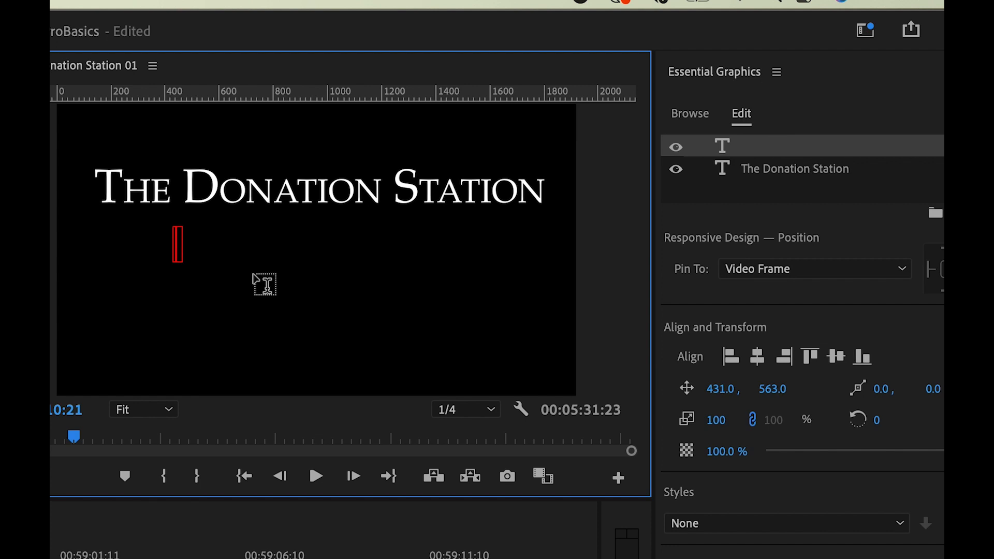
text(Fresh)
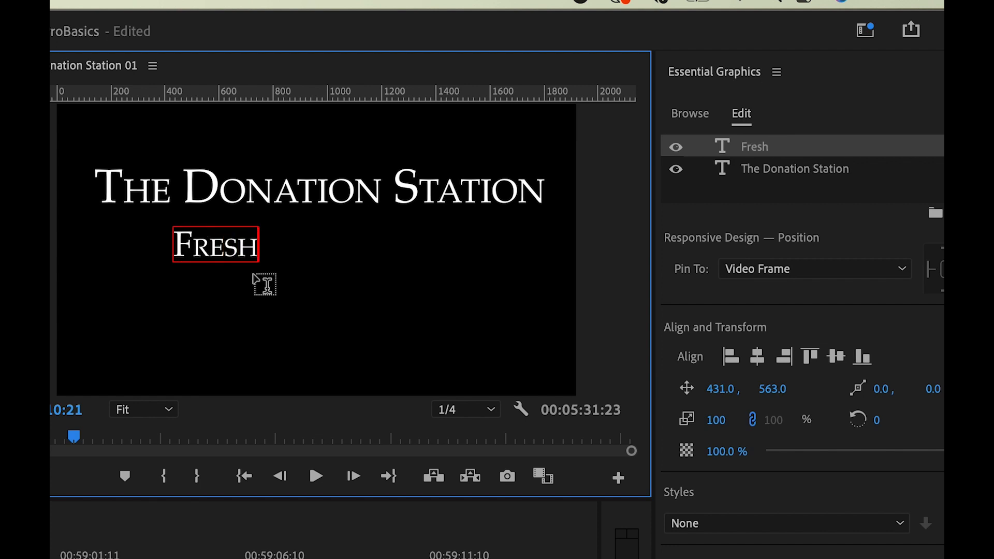
text(,)
key(BackSpace)
key(BackSpace)
key(BackSpace)
key(BackSpace)
key(BackSpace)
key(BackSpace)
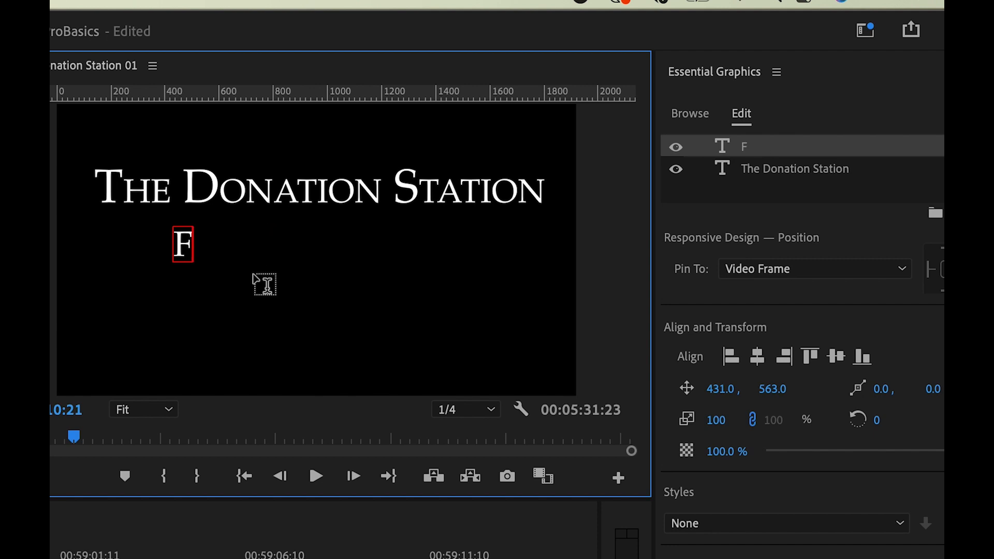
text(Healthy Food)
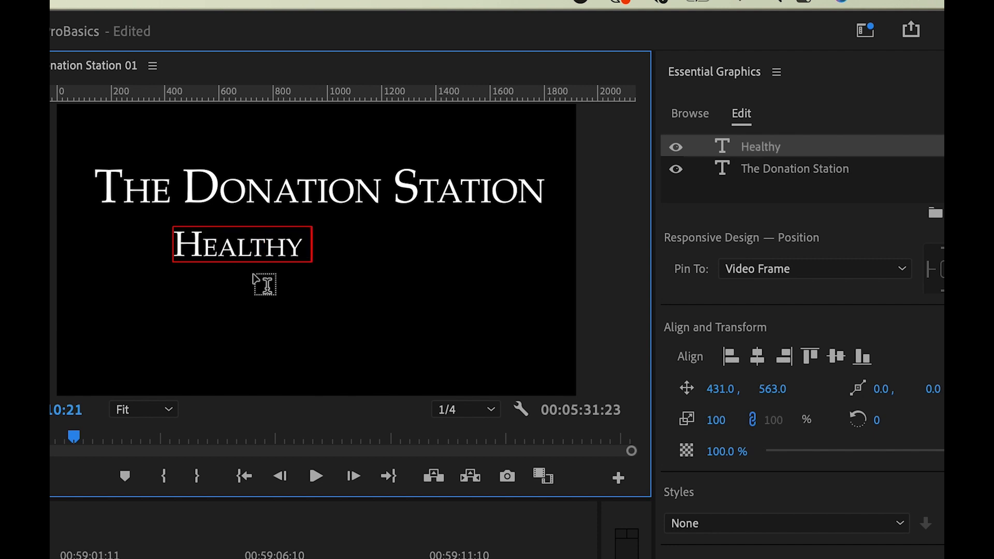
text( for All)
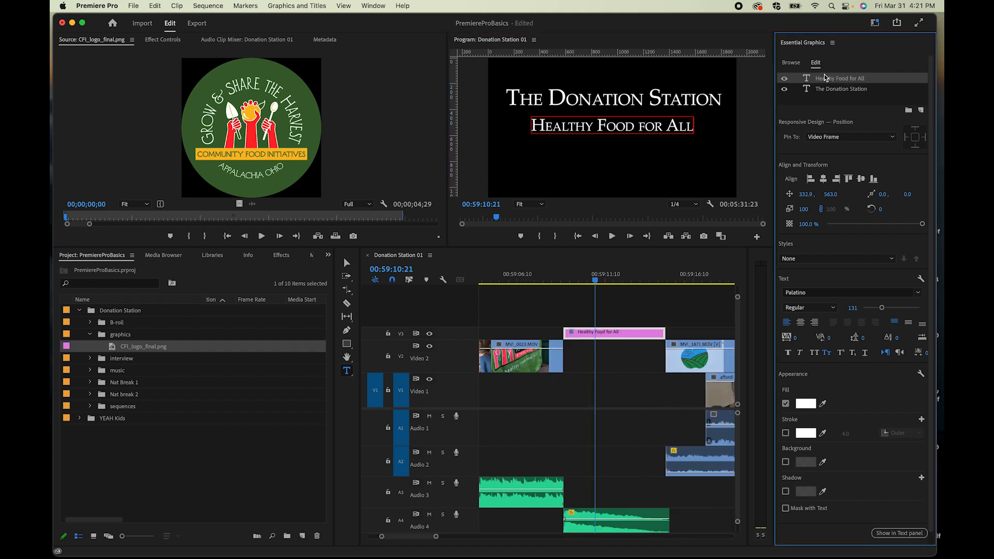
Delete the "Healthy Food for All" text layer from the title clip, keeping "The Donation Station".
click(842, 88)
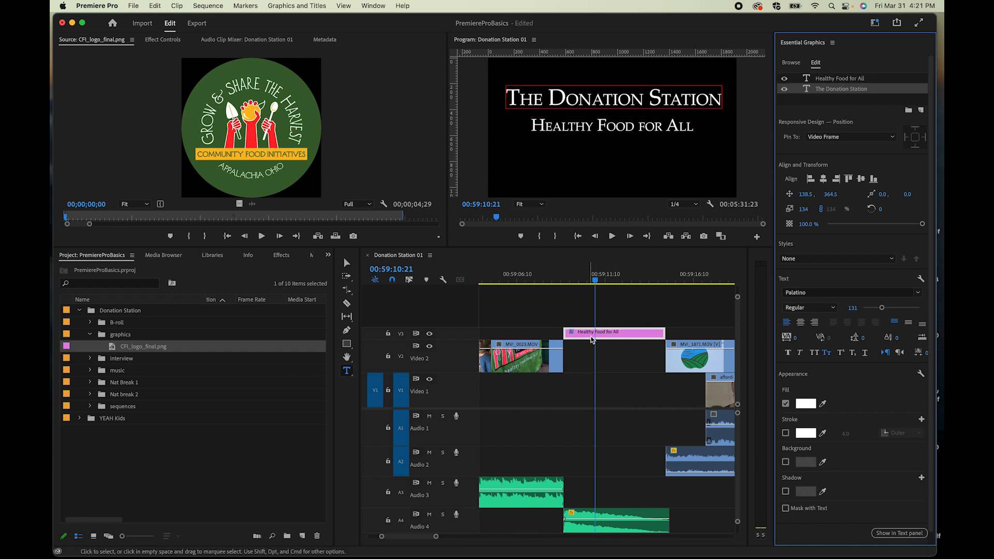
click(848, 78)
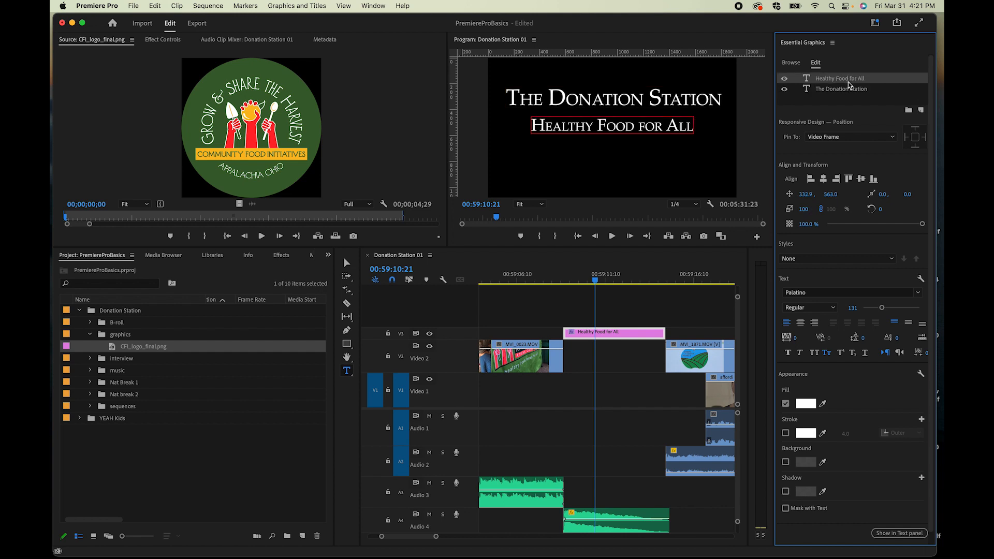
right_click(848, 80)
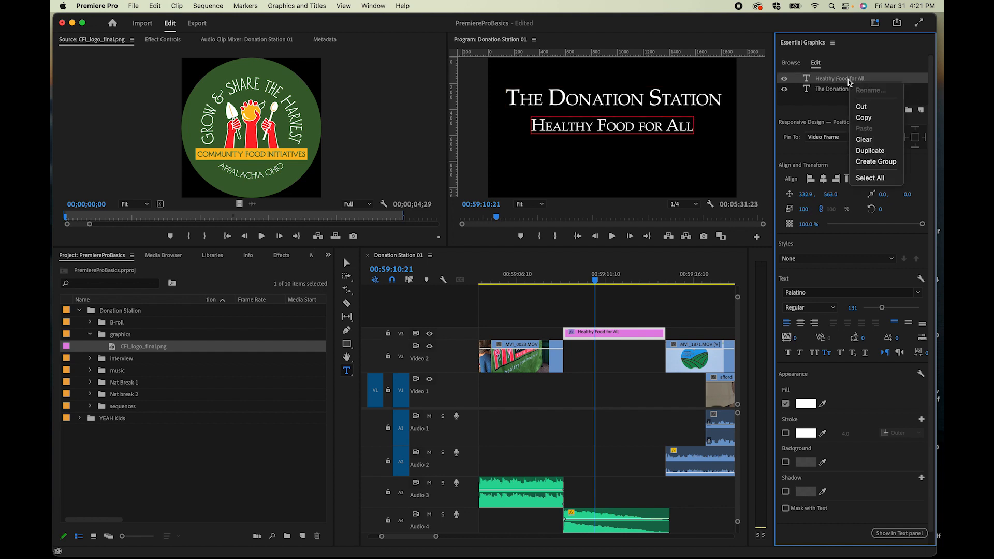
click(868, 141)
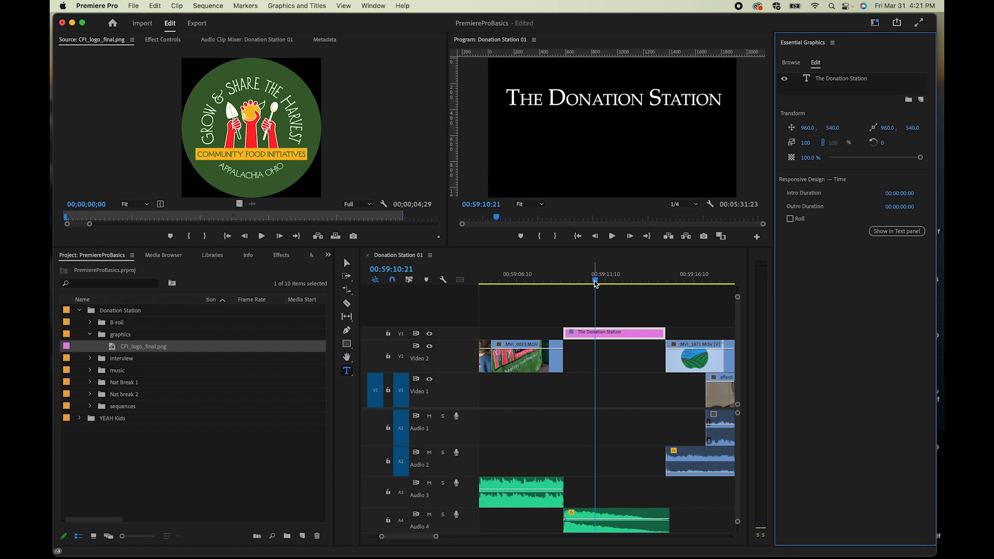
Deselect the title clip and create a separate text clip reading "Healthy Food for All" at 00:59:15:20, past the title.
click(595, 373)
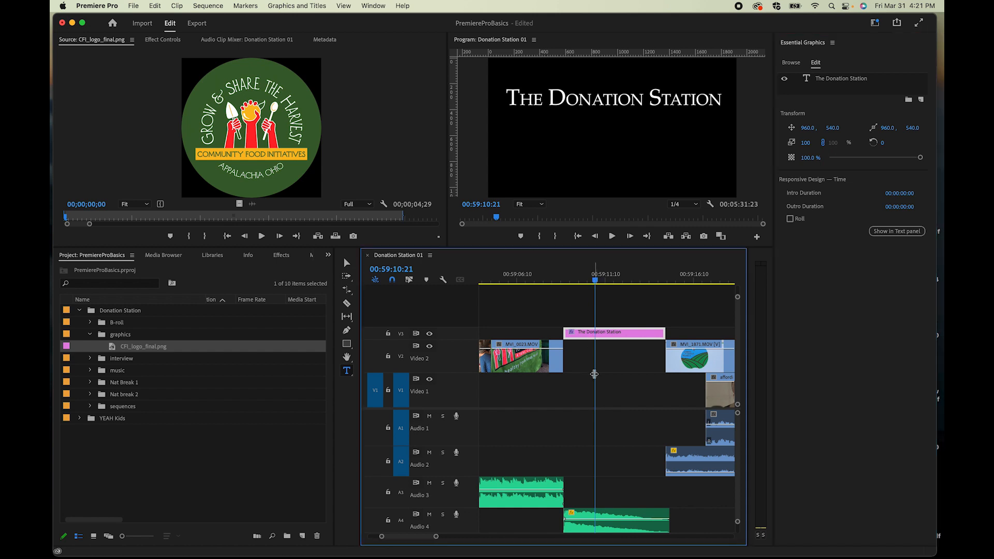
click(627, 358)
drag(595, 280, 685, 287)
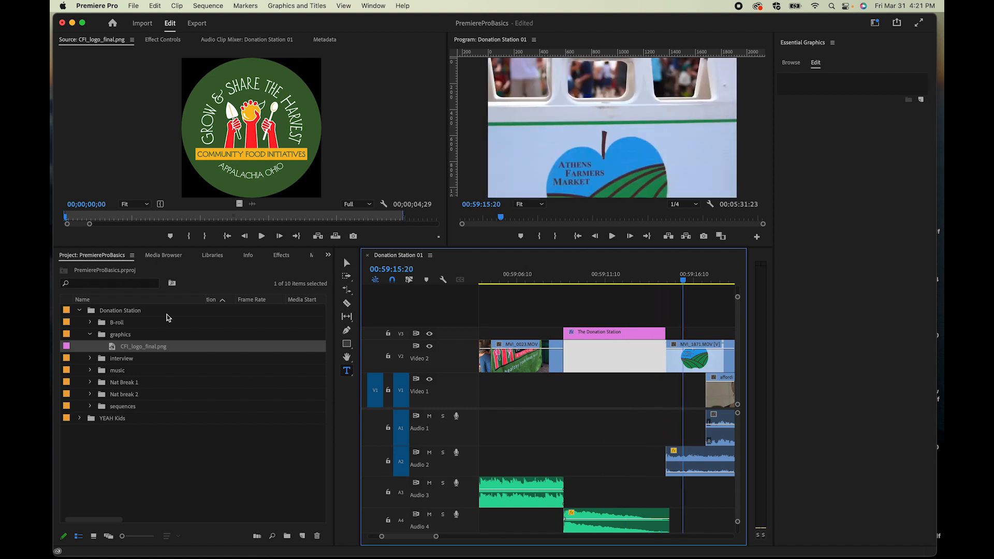
click(531, 132)
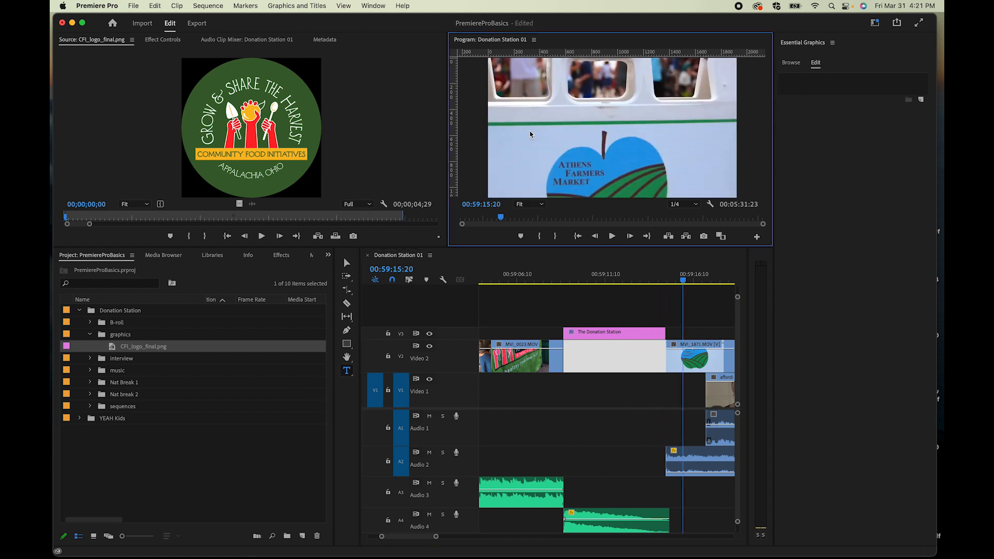
text(Heal)
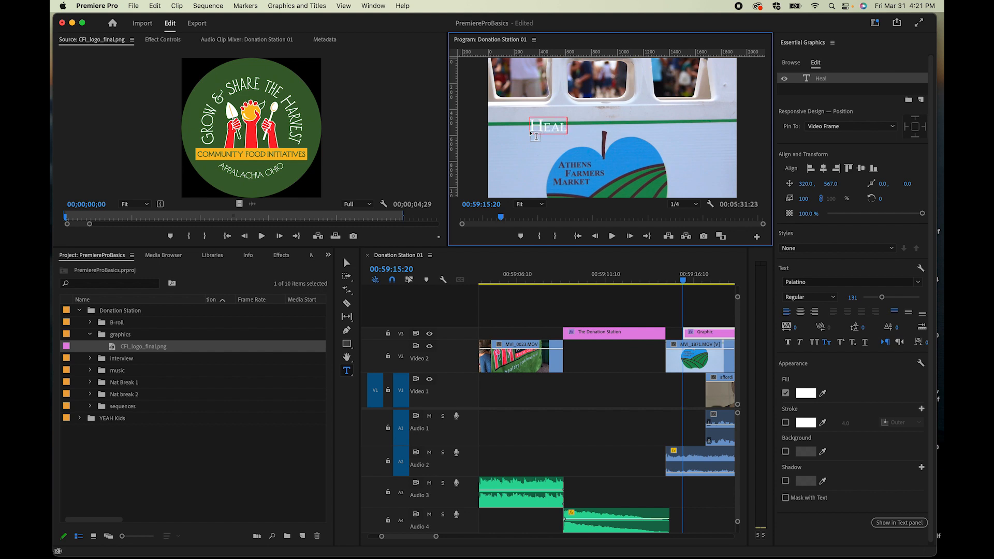
text(thy Food)
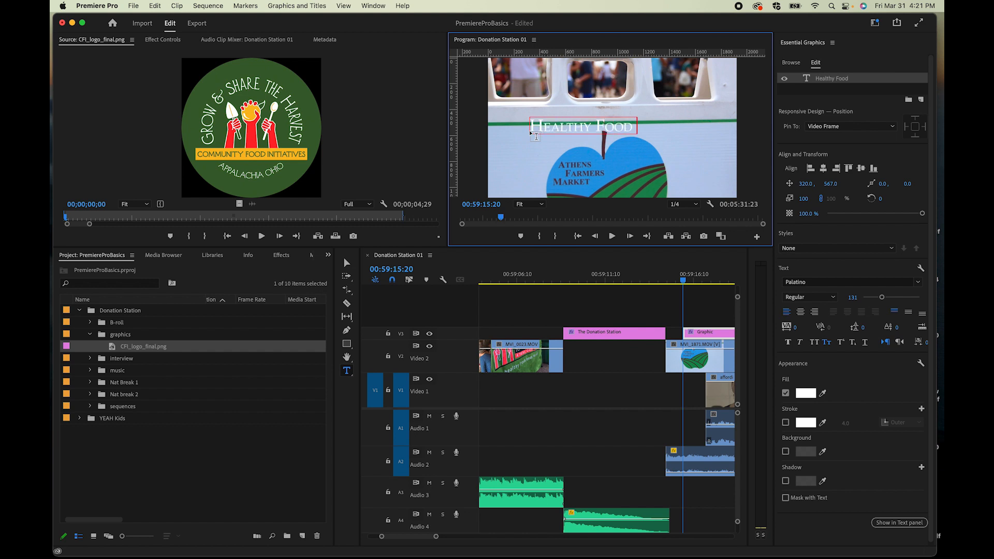
text( for All)
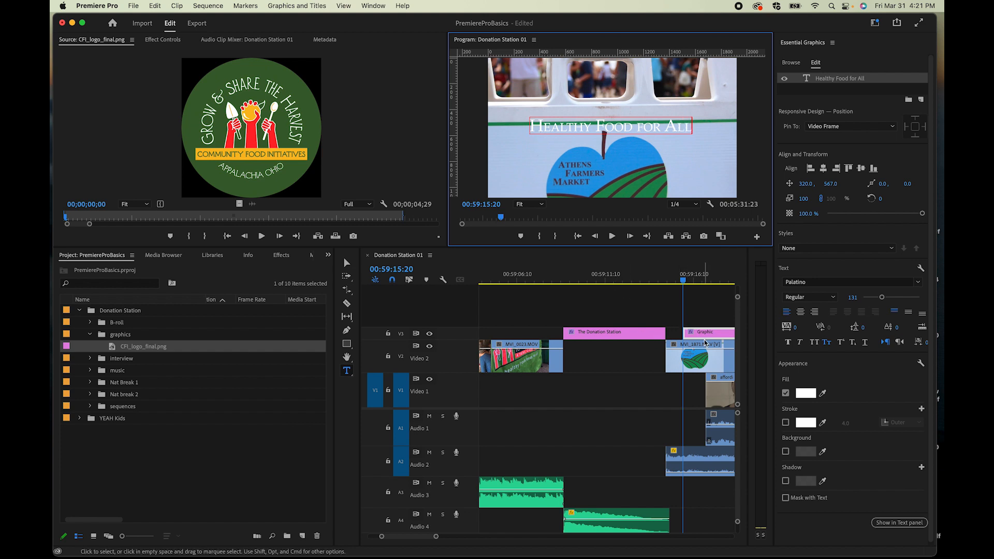
Move the "Healthy Food for All" clip to V4 above the title clip and extend both its ends to match the title's duration.
mouse_move(704, 338)
mouse_down()
mouse_move(587, 320)
mouse_move(595, 320)
mouse_up()
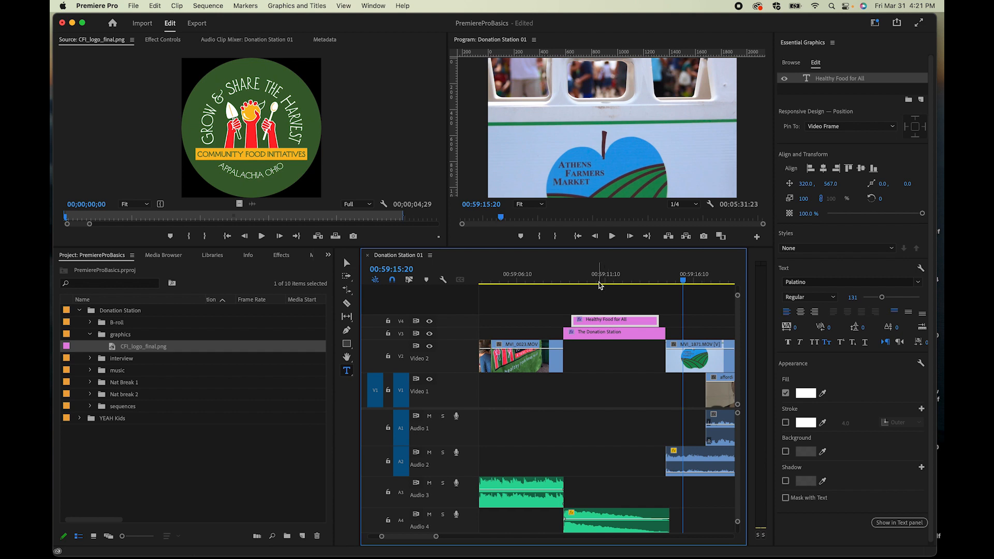
drag(597, 280, 587, 281)
drag(572, 319, 563, 319)
drag(658, 319, 666, 319)
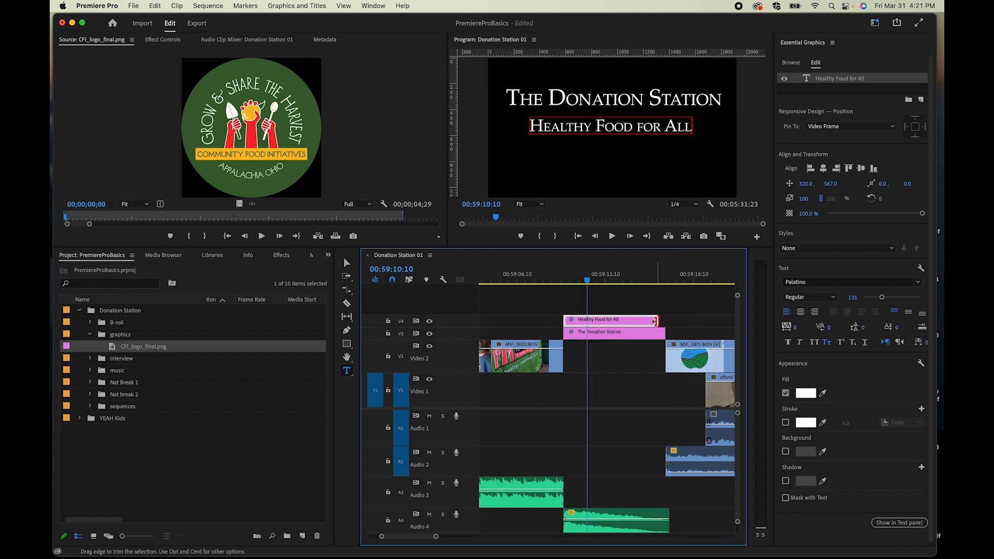
click(627, 280)
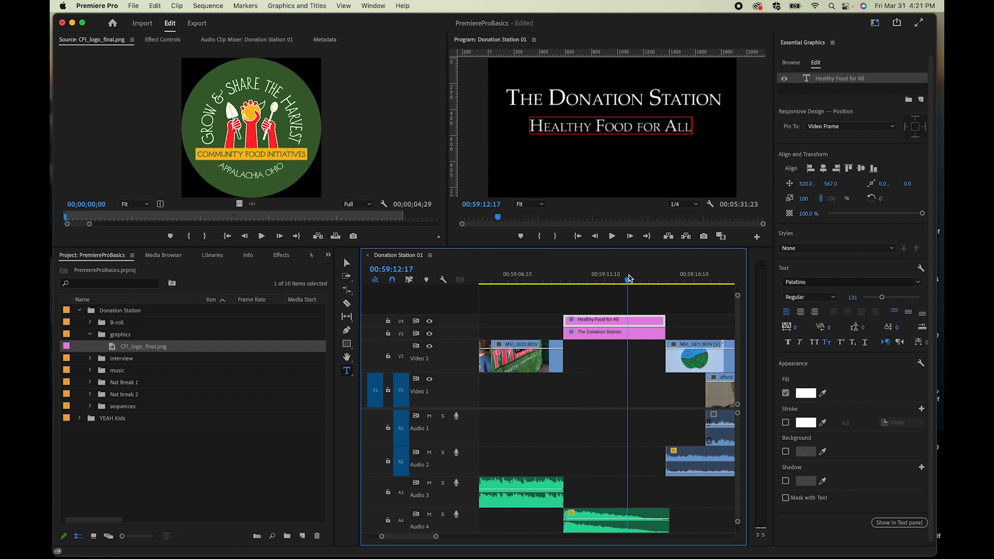
Inspect the text properties of "The Donation Station" clip and of the "Healthy Food for All" clip.
double_click(619, 324)
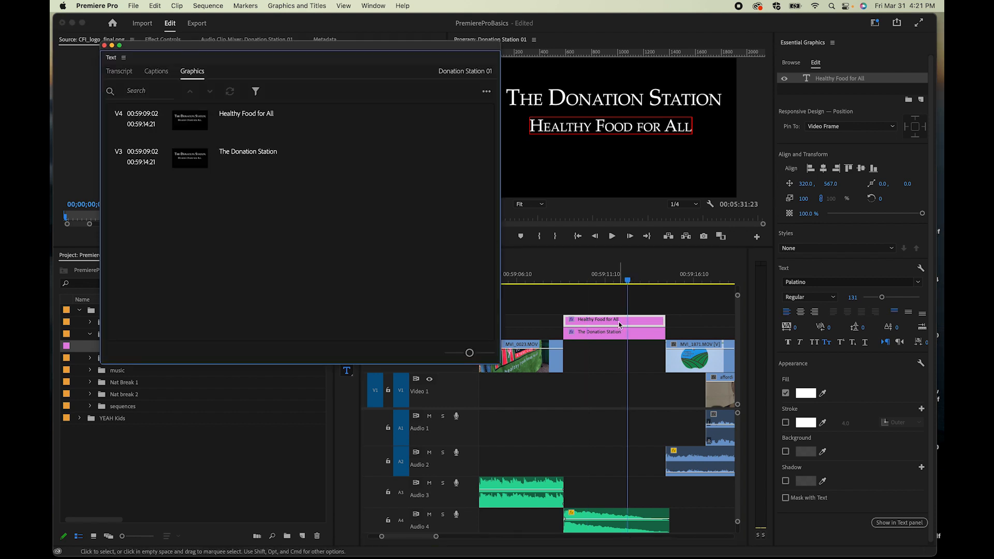
click(105, 45)
click(595, 332)
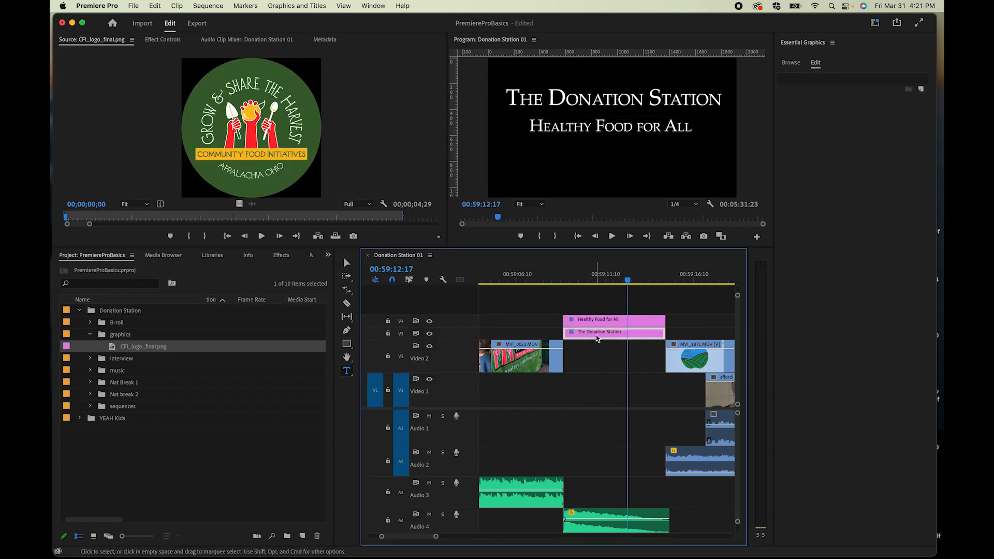
click(857, 79)
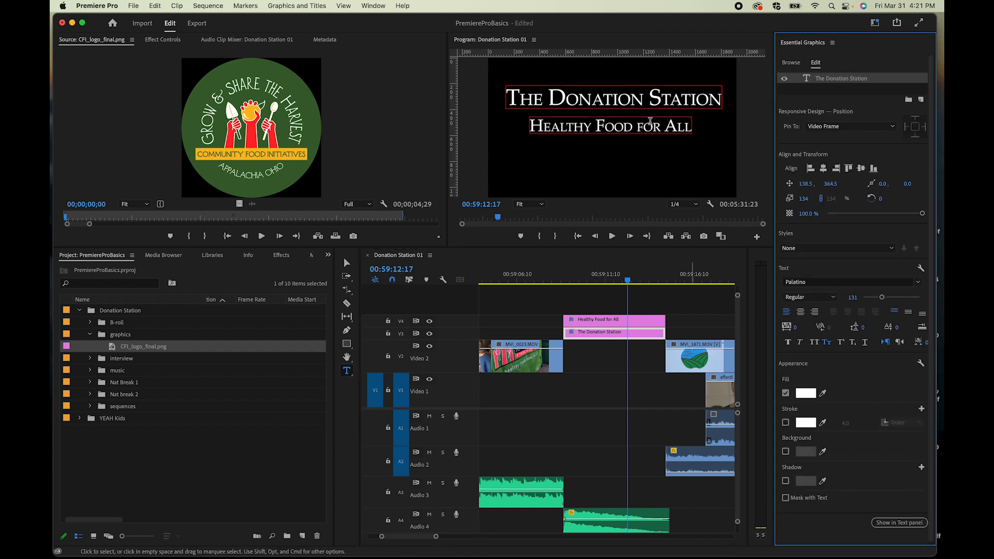
click(600, 325)
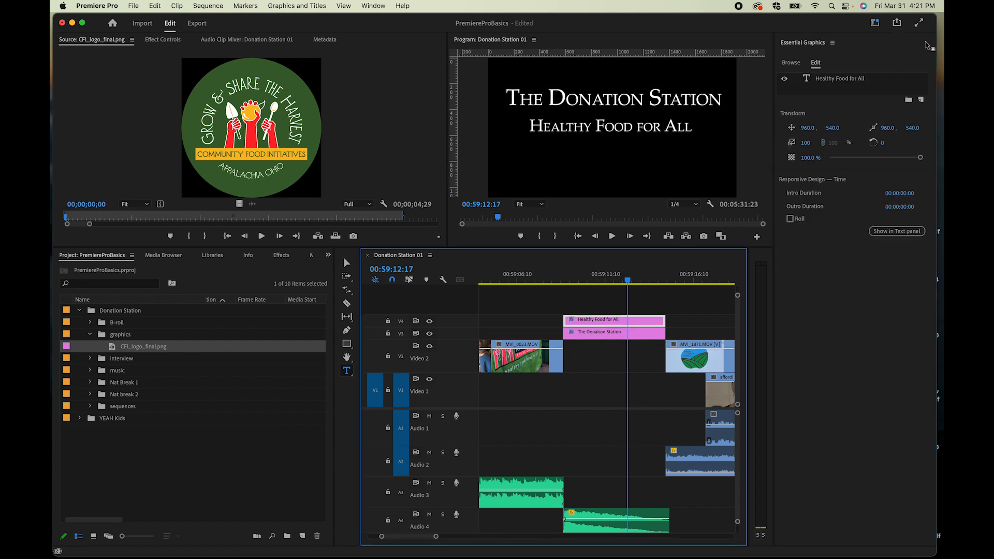
click(850, 78)
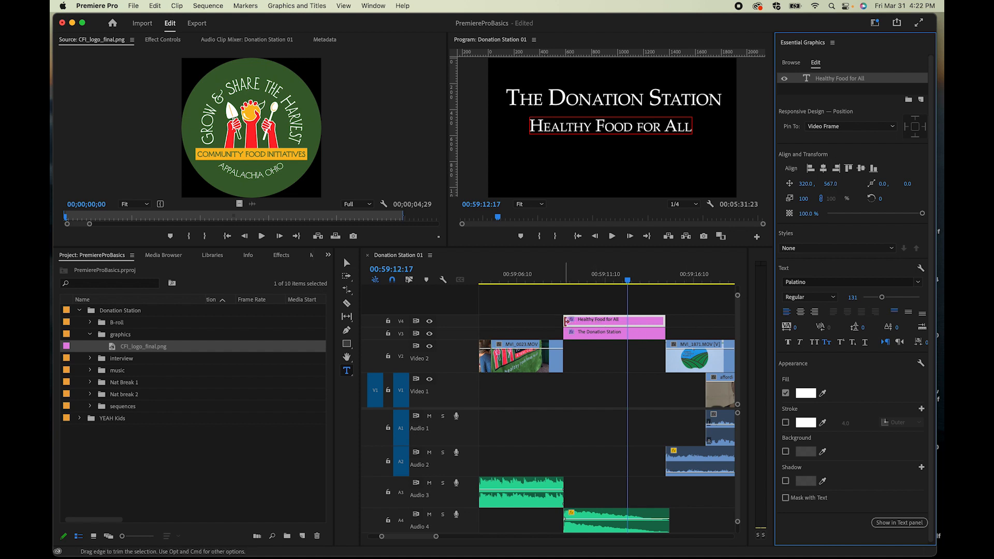
Trim the start of the "Healthy Food for All" clip so it begins shortly after the title, and play back the section.
drag(566, 321, 577, 321)
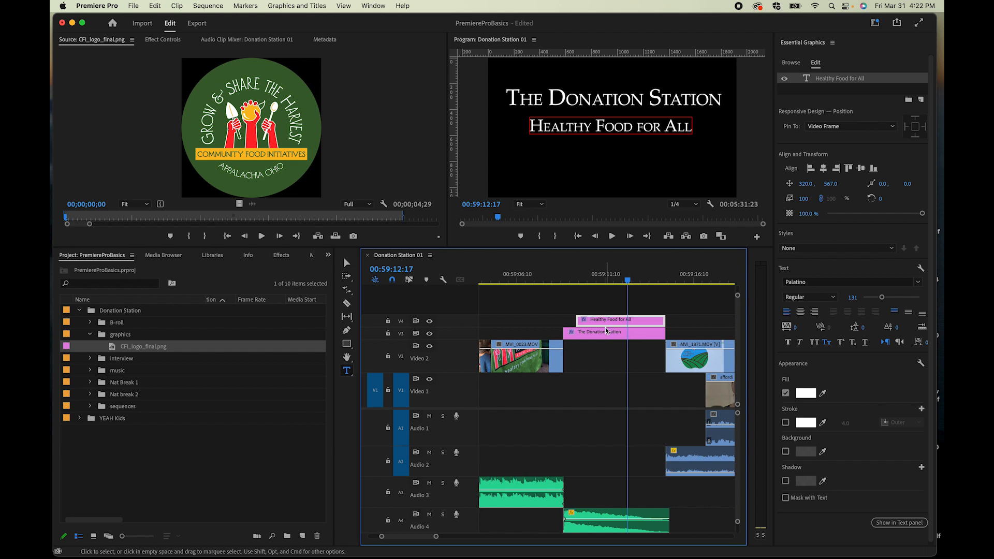
drag(629, 281, 544, 286)
key(space)
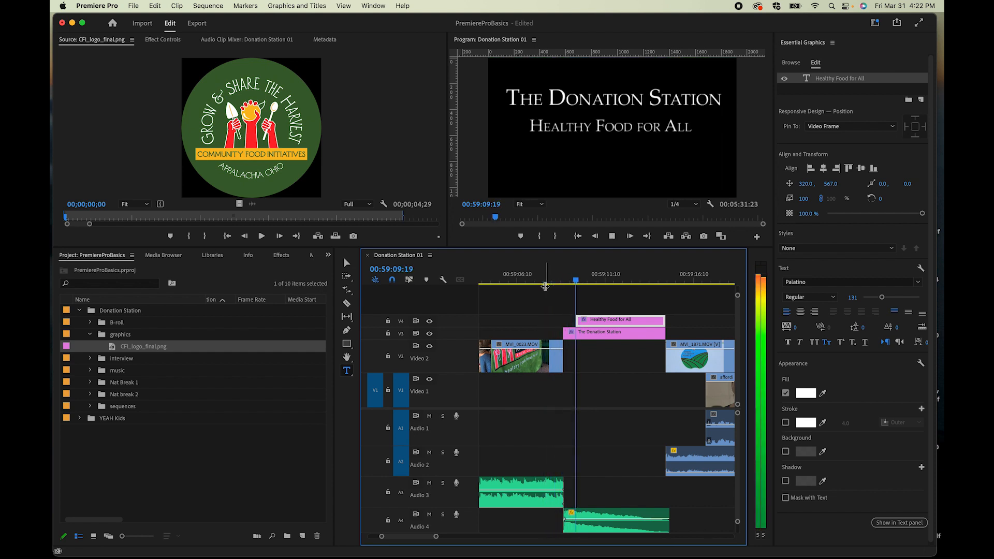
key(space)
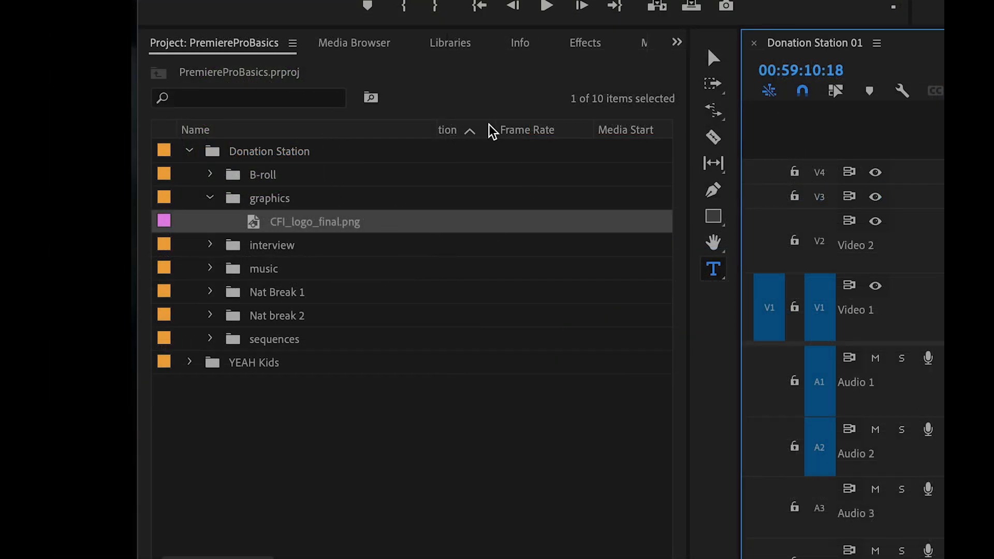
Apply a Cross Dissolve video transition to the start of "The Donation Station" clip and play back the title.
click(467, 85)
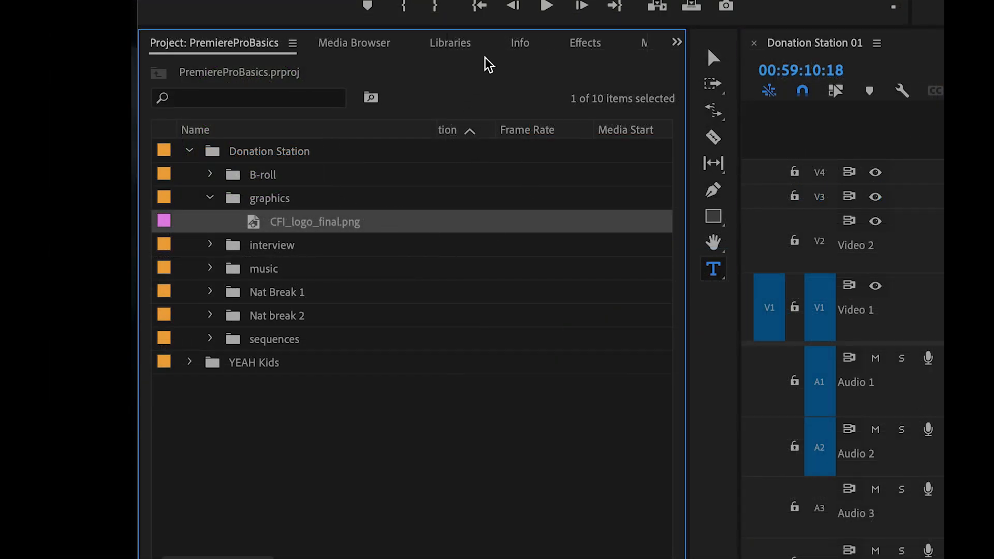
click(594, 47)
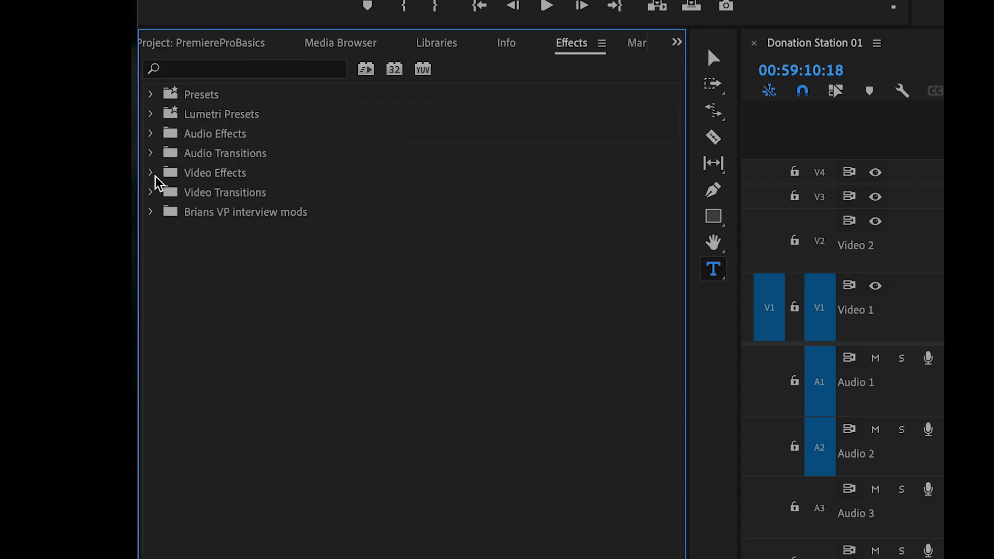
click(152, 193)
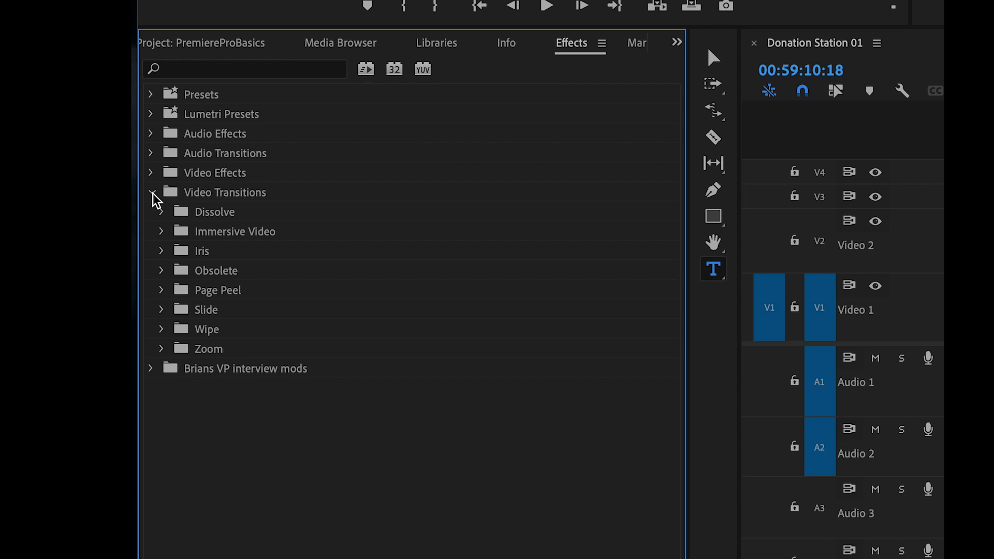
click(160, 213)
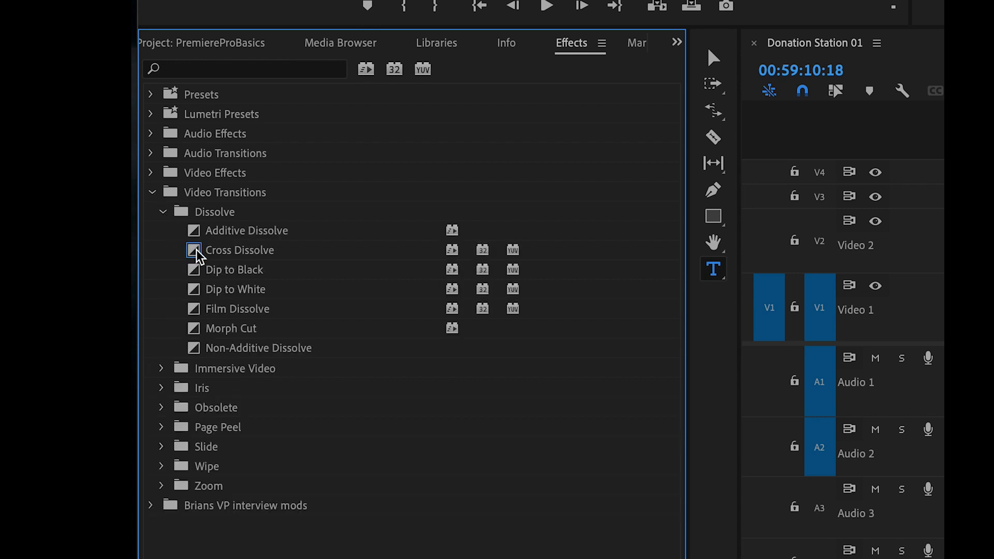
click(195, 254)
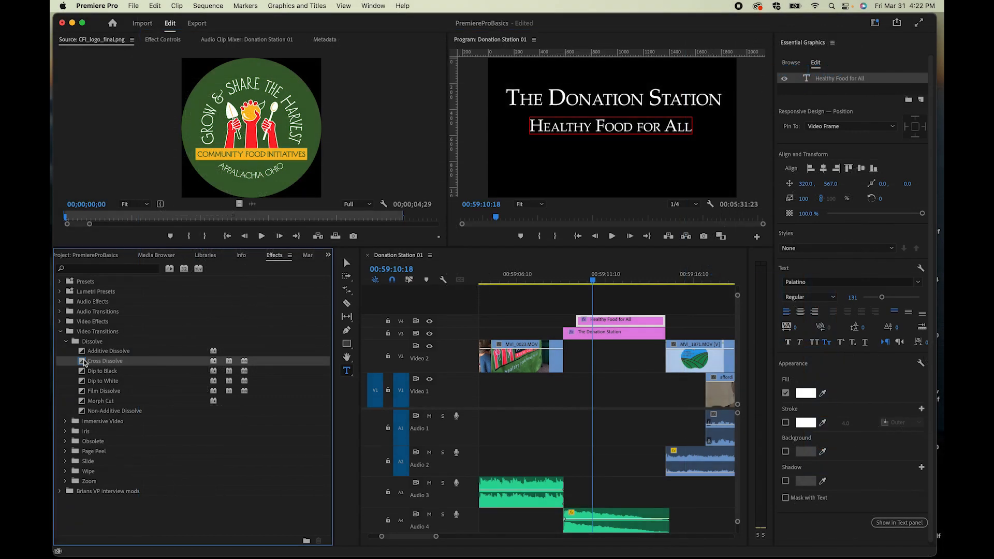
drag(194, 250, 961, 194)
drag(550, 327, 567, 332)
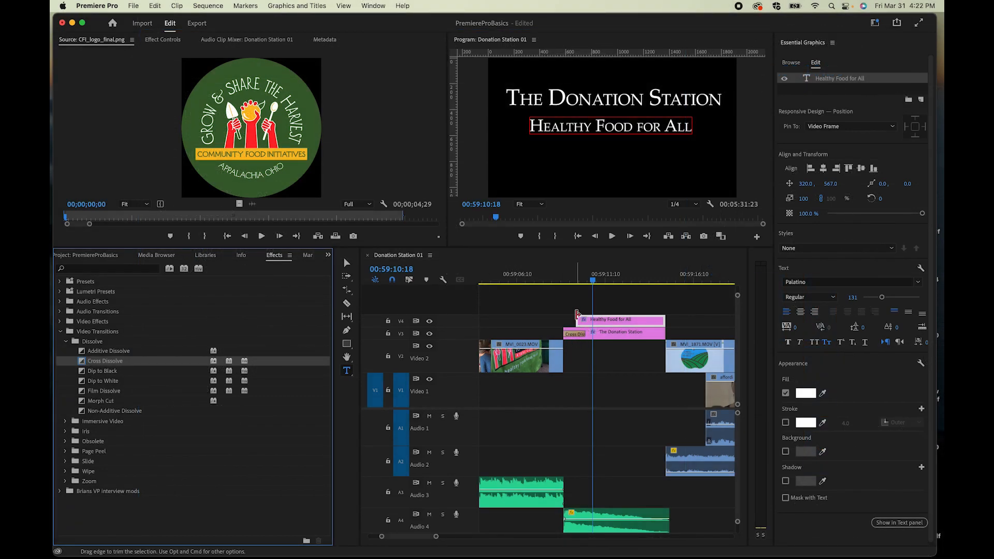
click(560, 279)
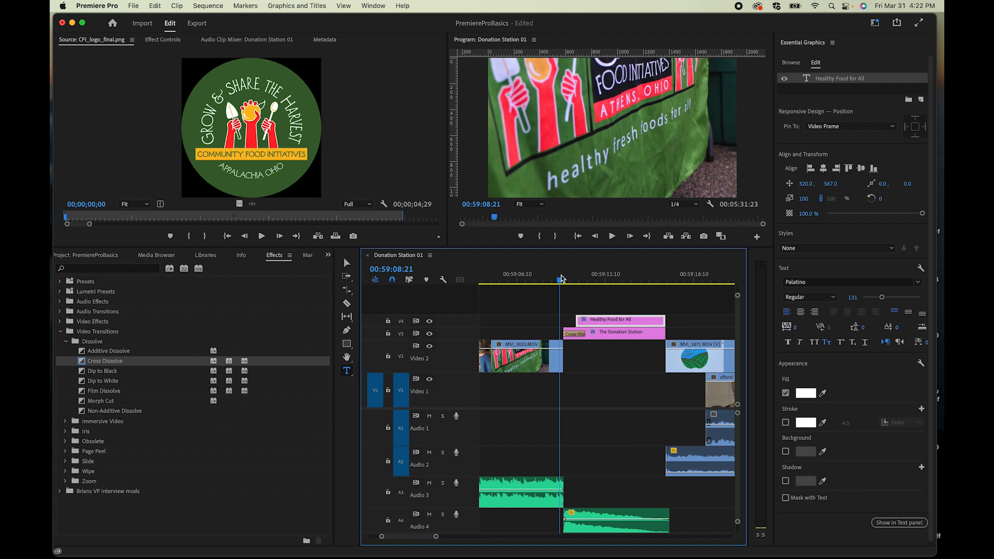
key(space)
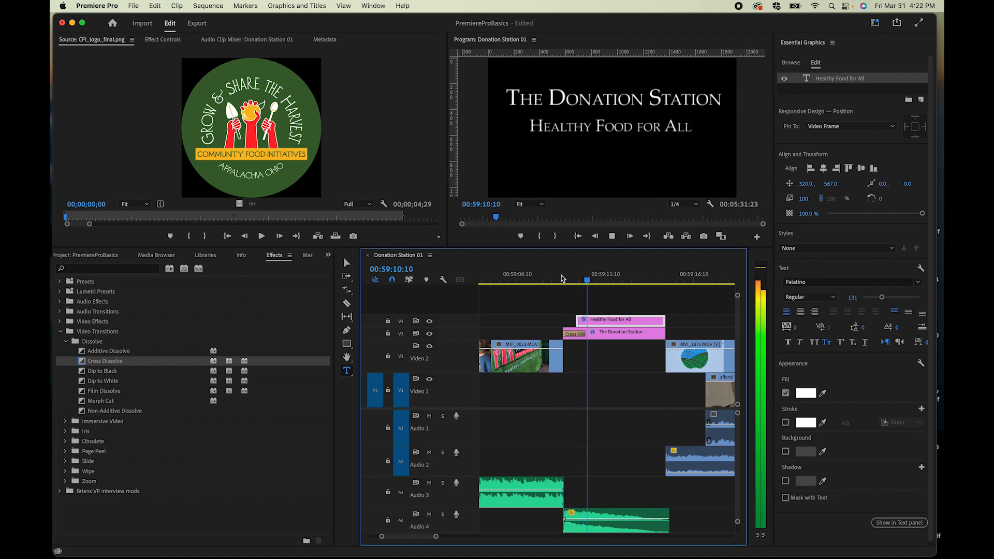
key(space)
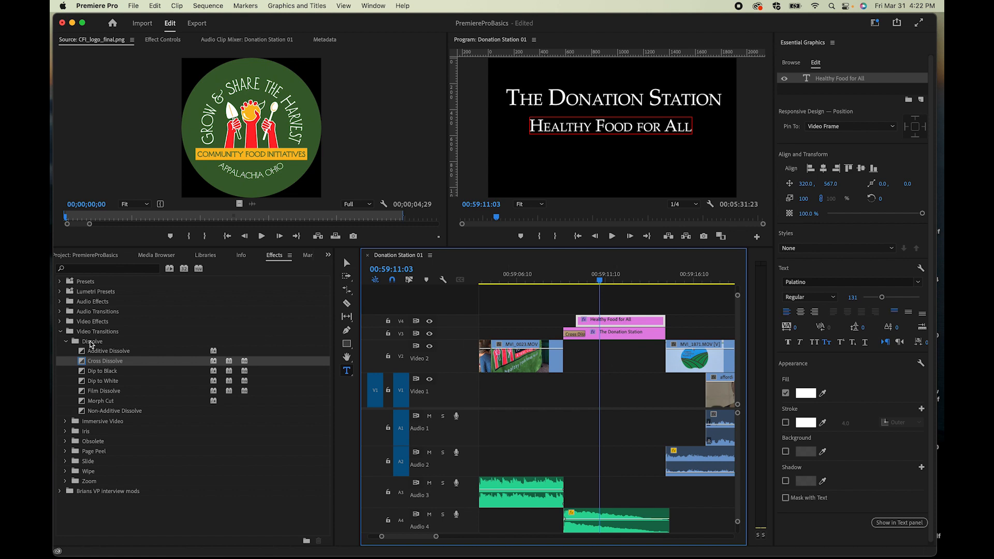
Add Cross Dissolves to both ends of the "Healthy Food for All" clip and to the end of "The Donation Station" clip.
click(580, 321)
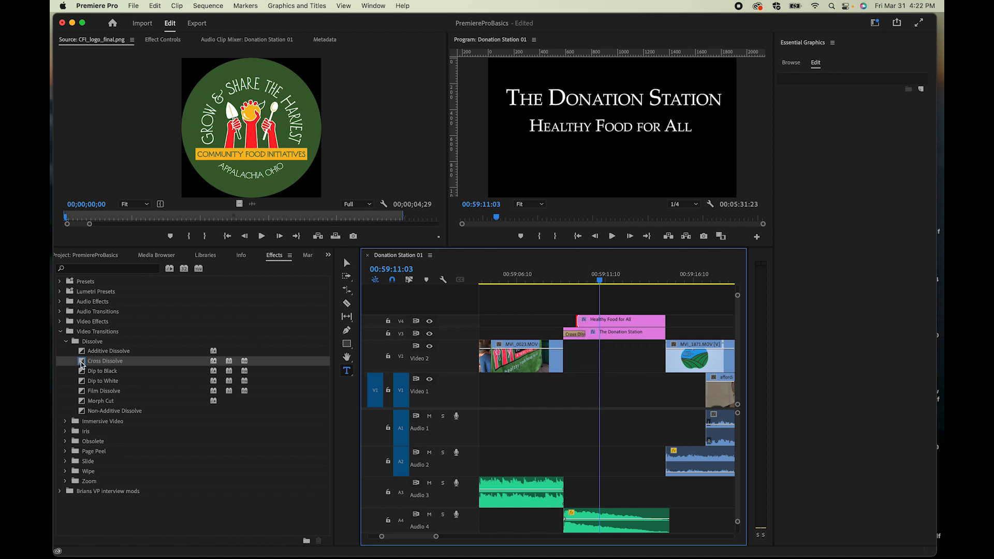
drag(81, 364, 585, 327)
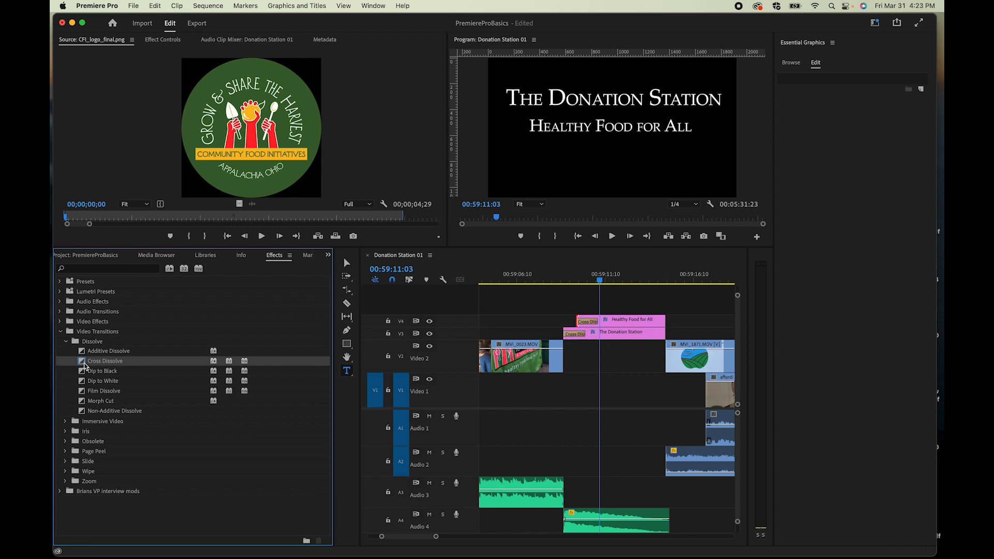
drag(84, 362, 664, 323)
drag(83, 364, 661, 334)
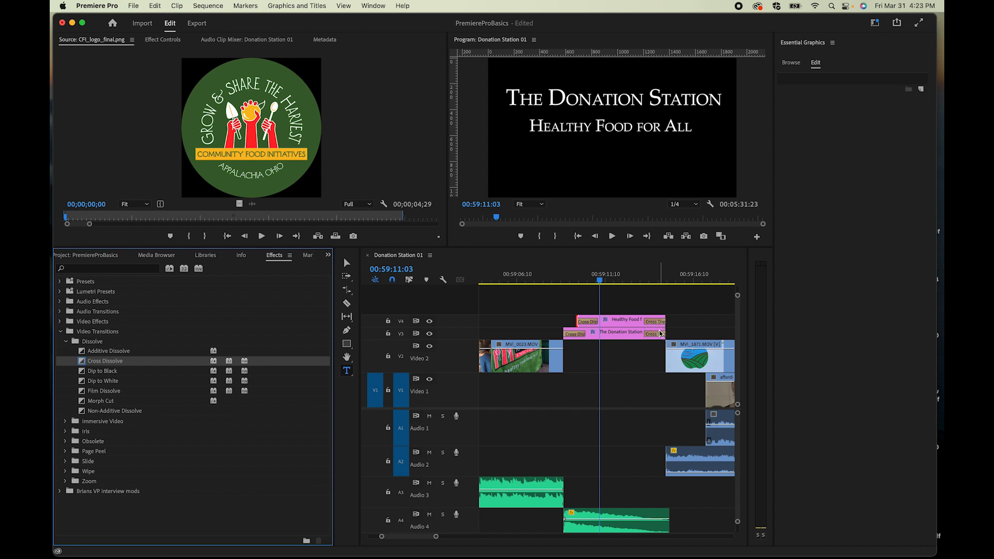
Play back the fades and trim the start of the "Healthy Food for All" clip to about 00:59:11:00.
click(553, 275)
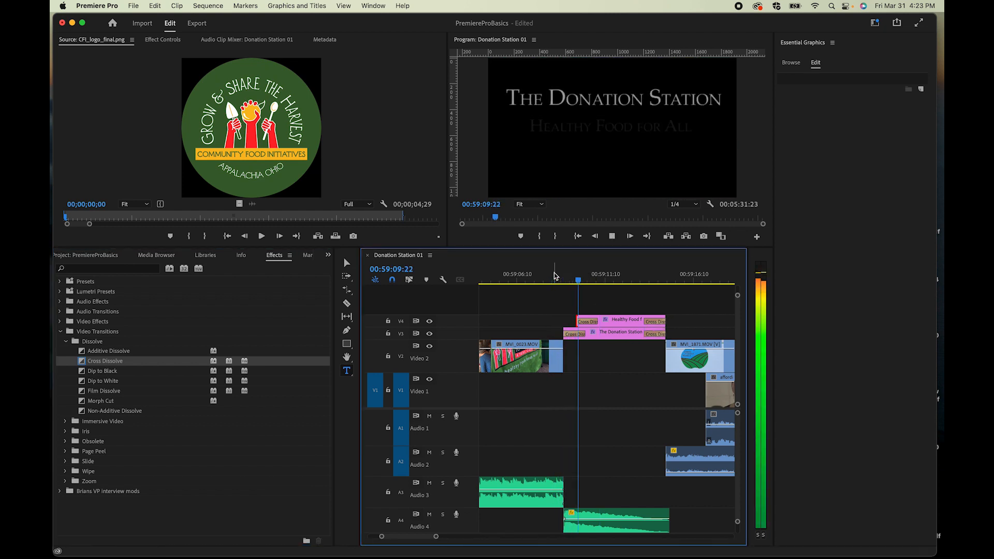
key(space)
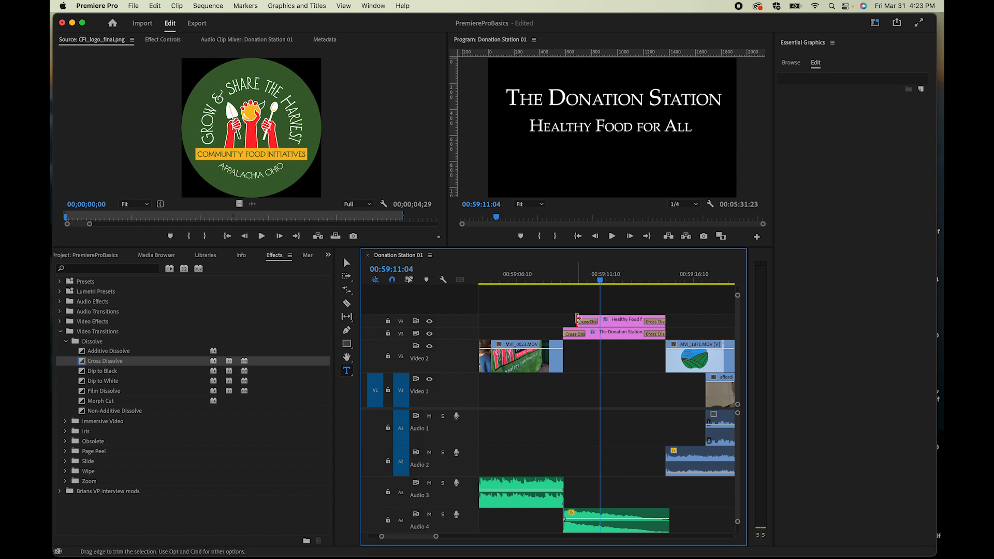
drag(577, 318, 599, 325)
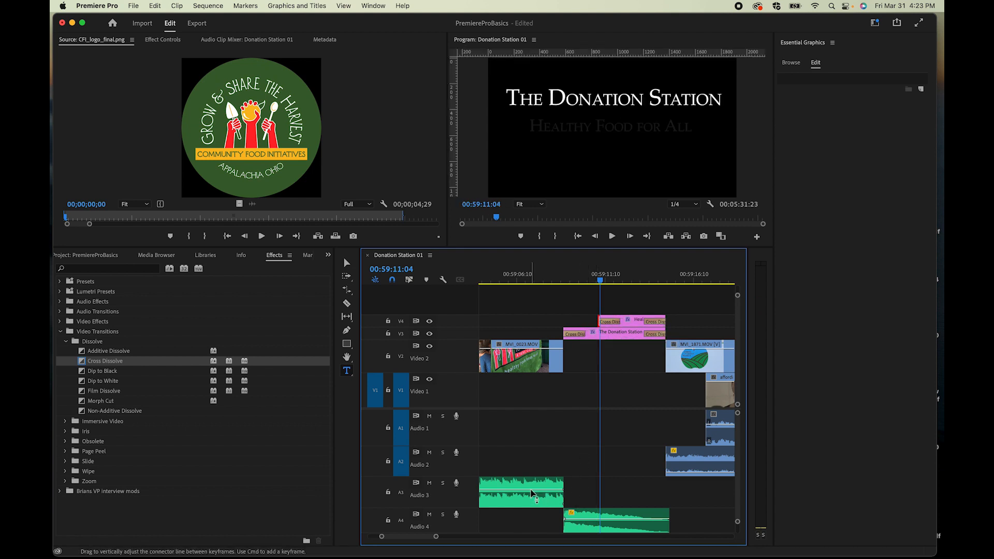
Lower the volume of the audio clips on Audio 3 and Audio 4, and play back the title section.
click(531, 492)
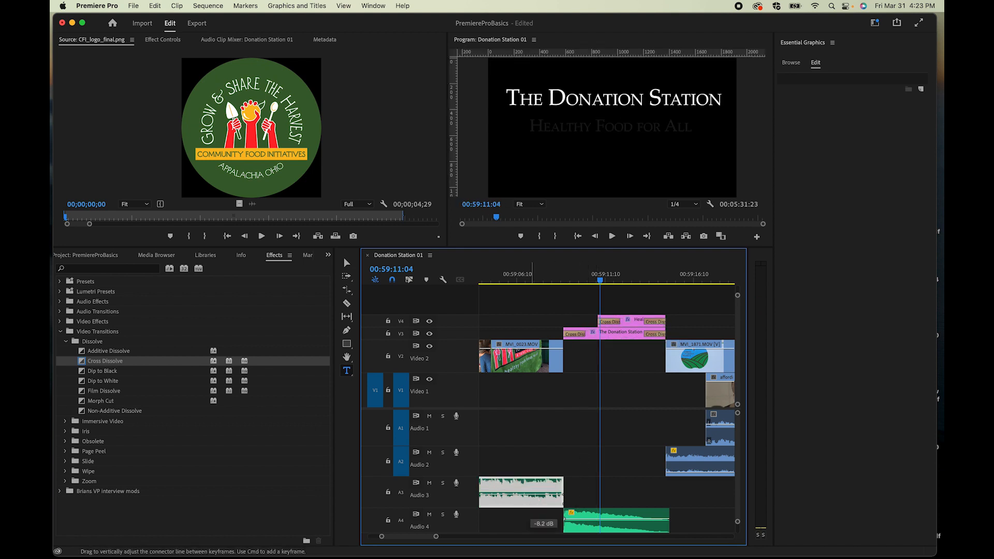
drag(582, 520, 582, 522)
click(536, 277)
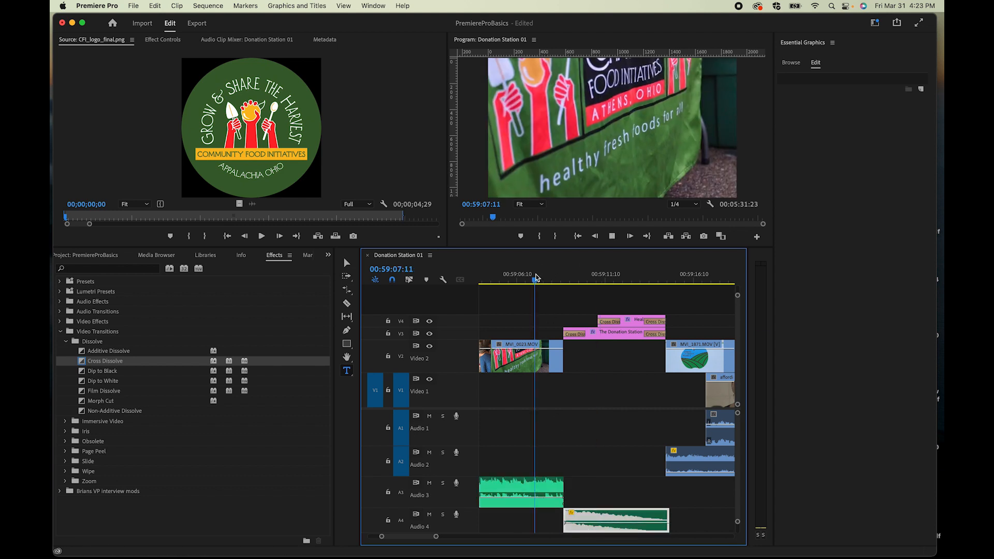
key(space)
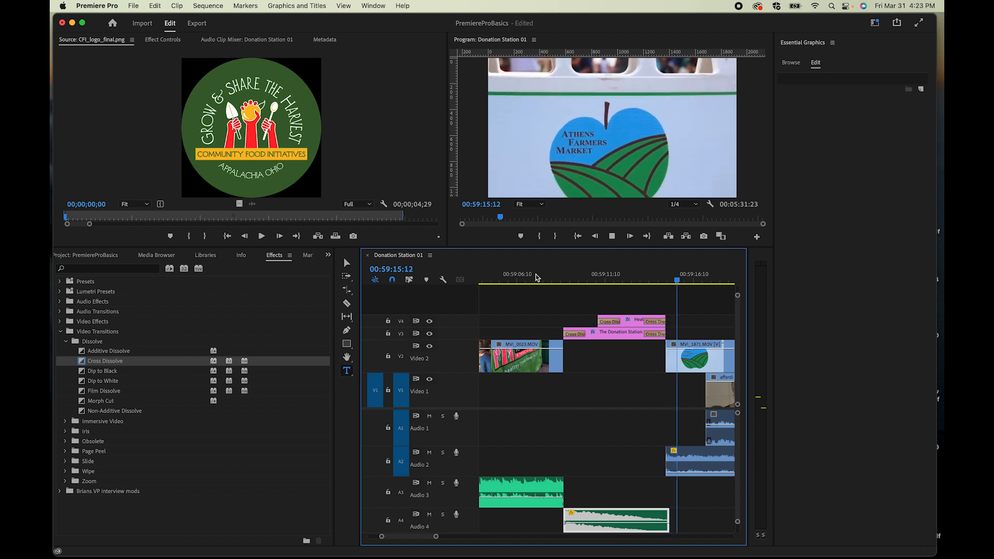
key(space)
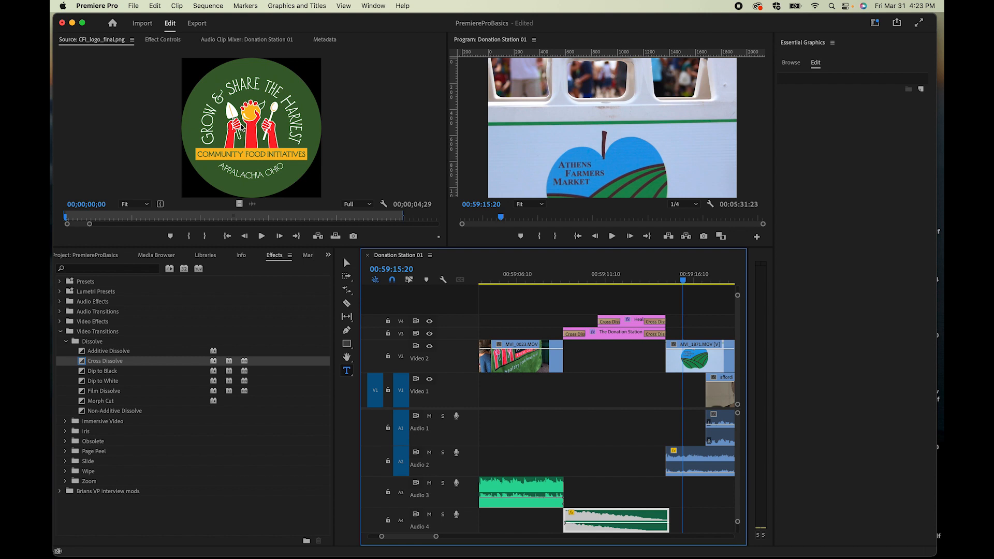
Place CFI_logo_final.png on Video 2 beneath the titles and trim it and both title clips to a common end.
drag(253, 131, 574, 357)
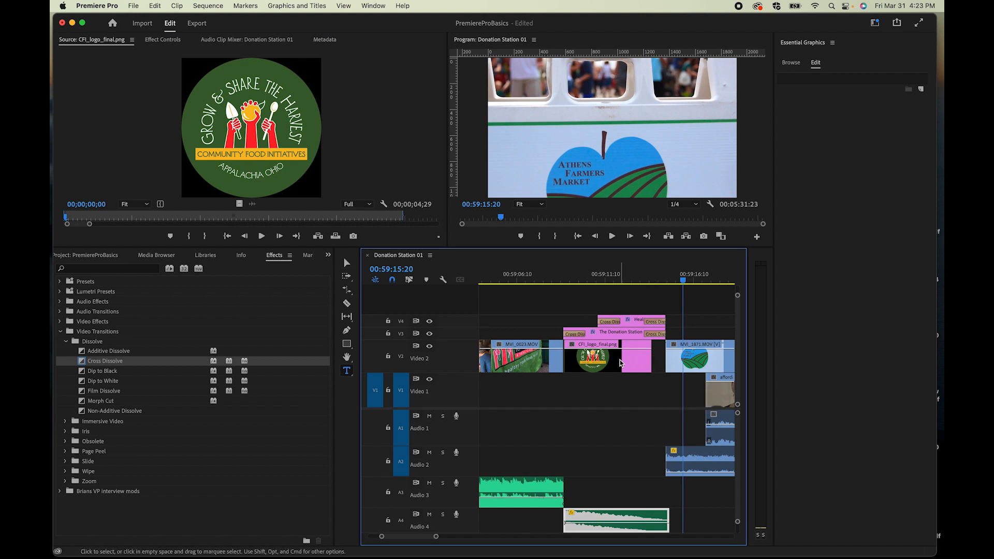
drag(648, 358, 659, 357)
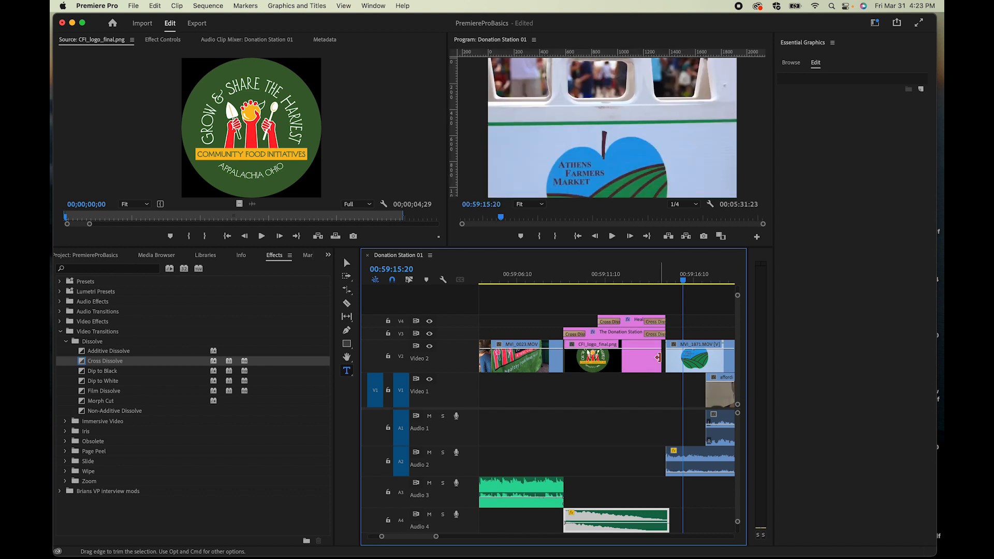
click(656, 330)
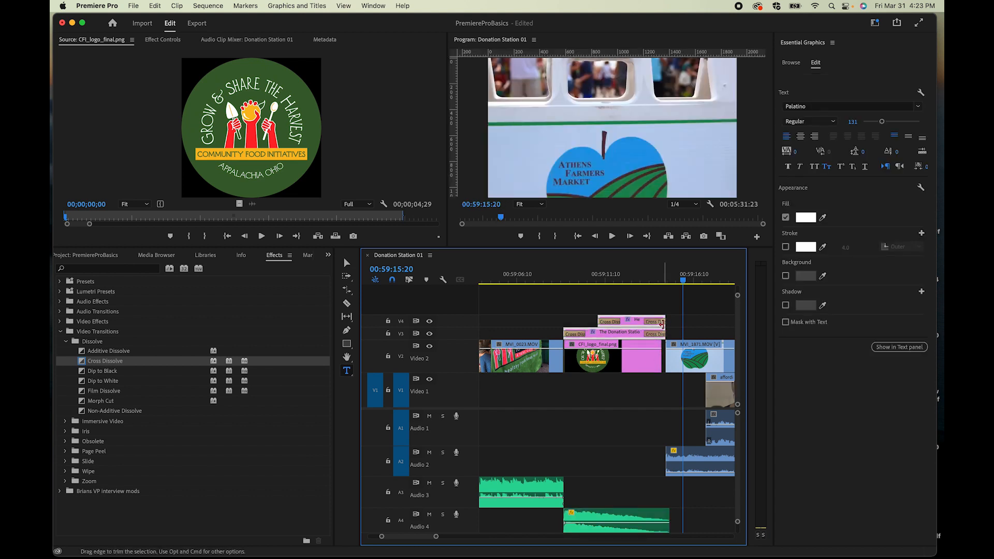
drag(657, 324, 654, 324)
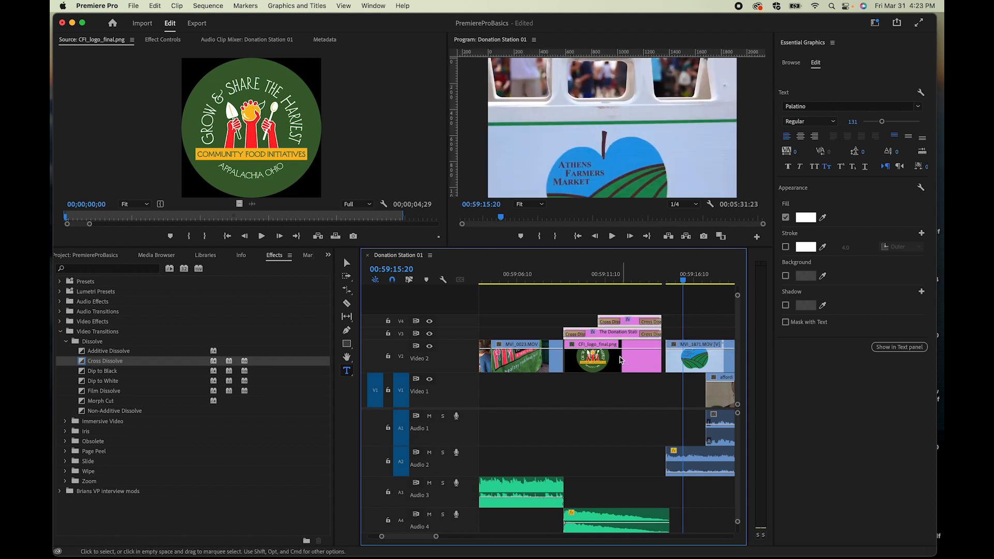
Scale the CFI_logo_final.png clip to 7.2 and set its vertical position to 844 so it sits below the titles.
click(598, 281)
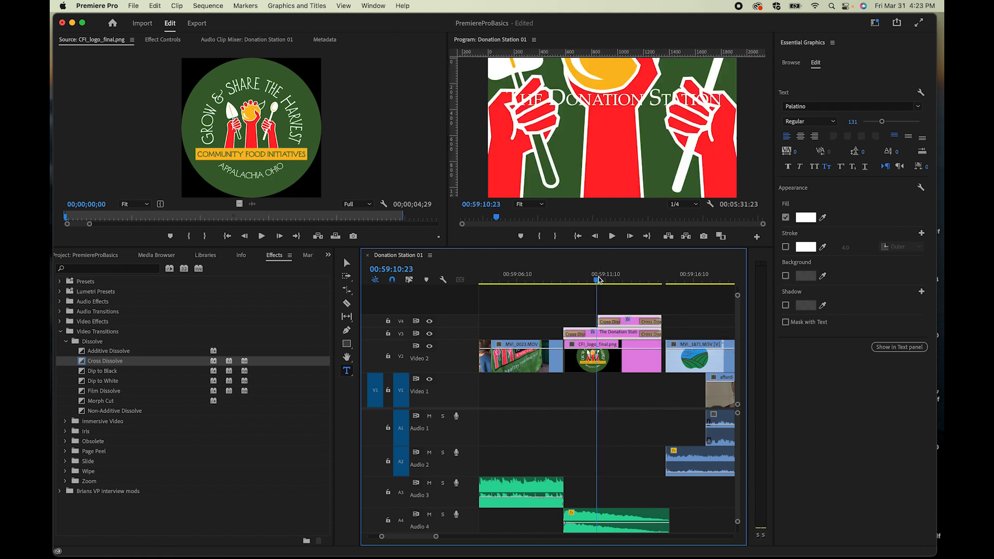
double_click(616, 363)
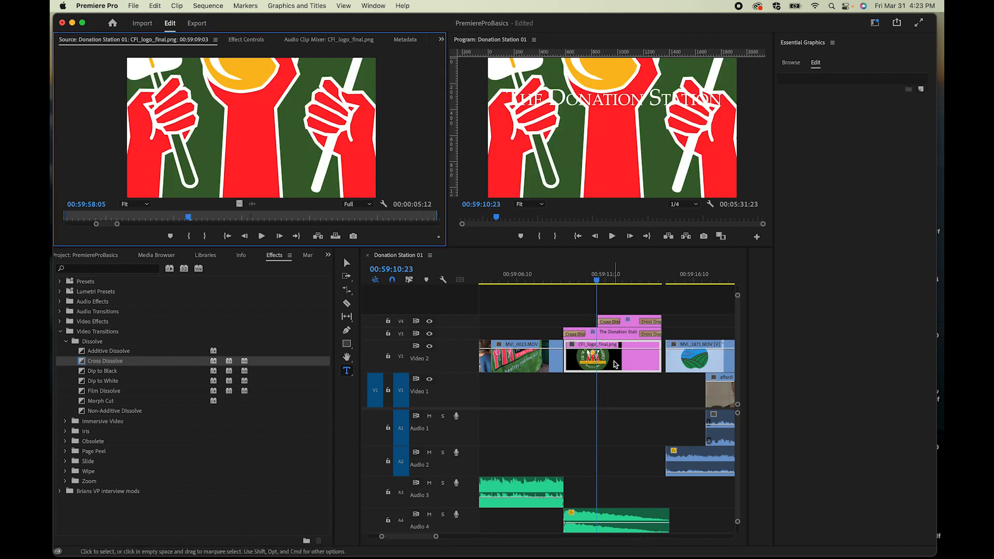
click(236, 41)
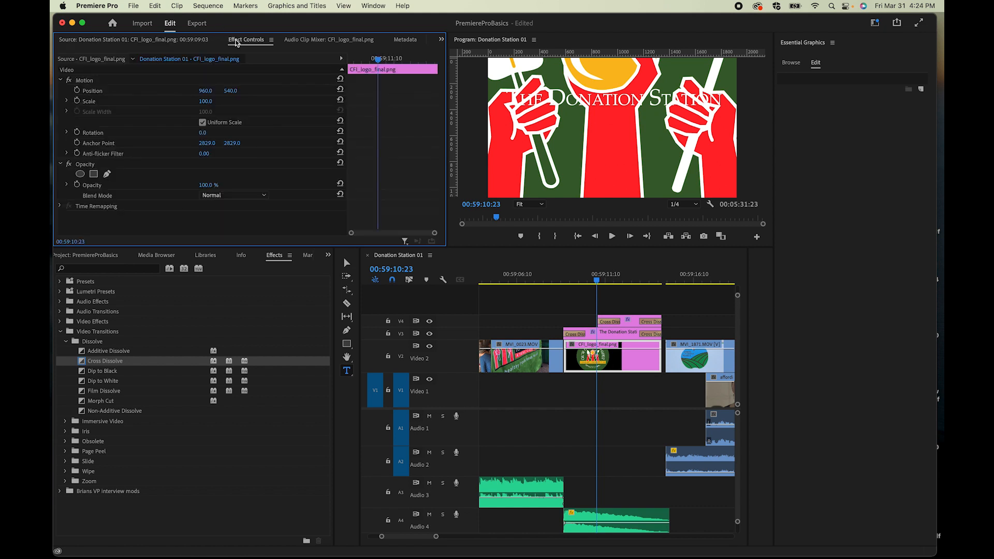
click(206, 101)
click(67, 101)
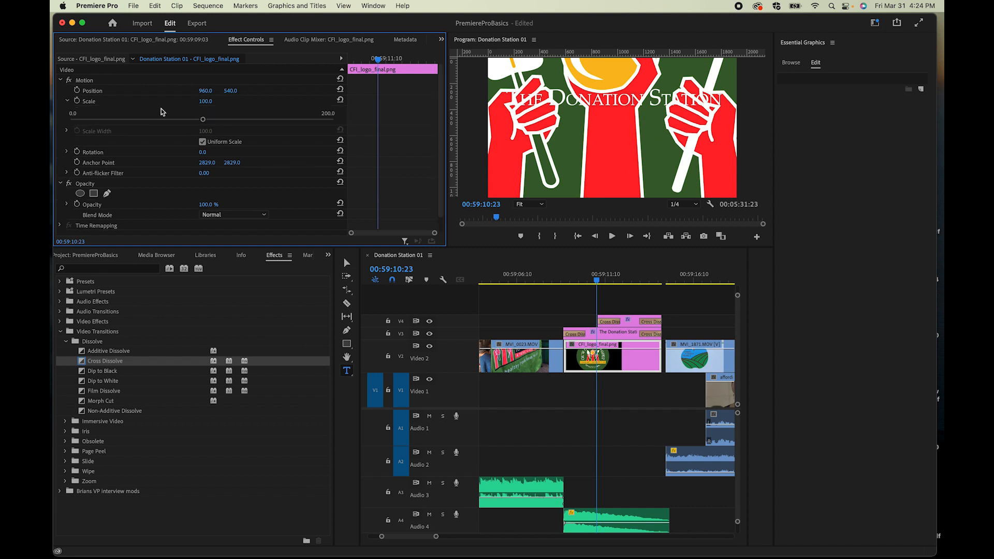
drag(203, 119, 79, 119)
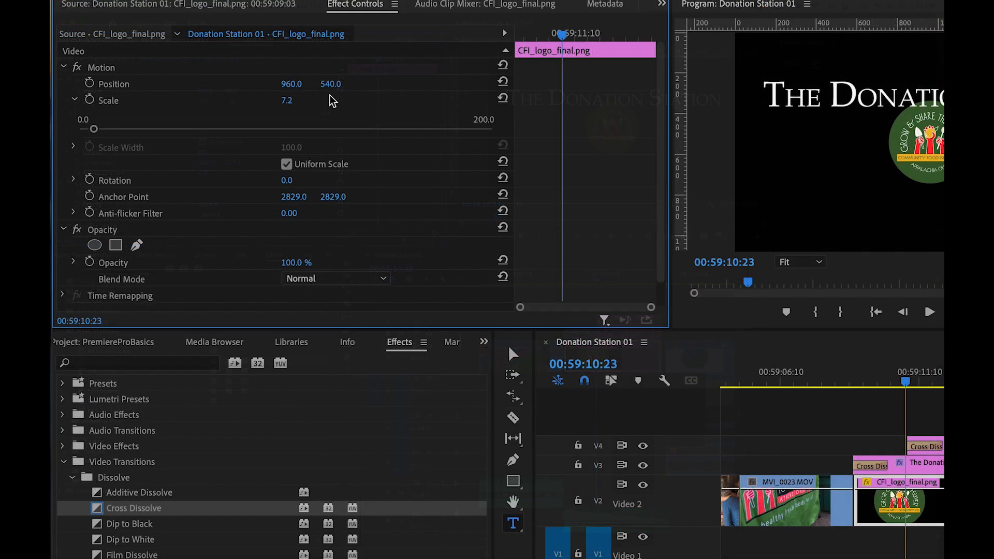
drag(337, 86, 494, 85)
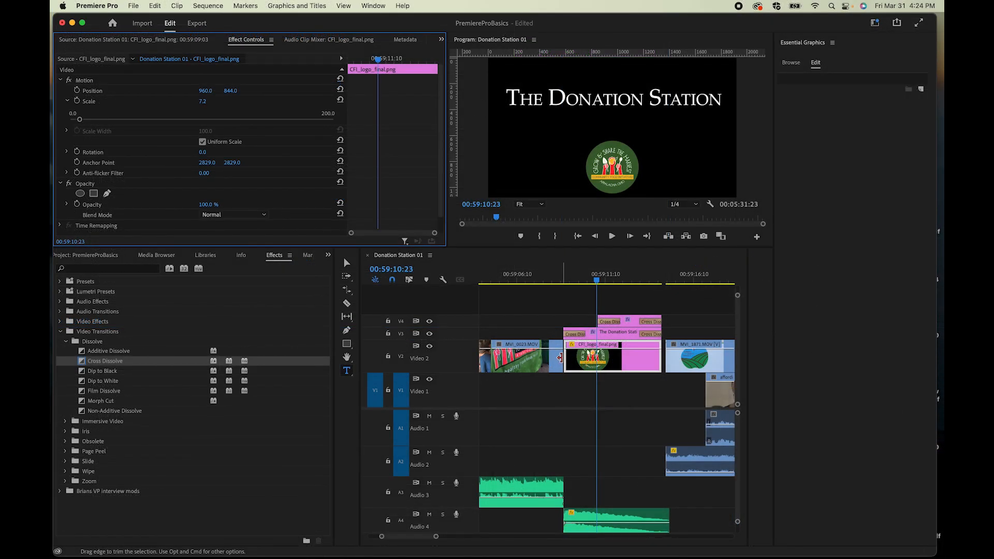
Add Cross Dissolves to the start and end of the CFI_logo_final.png clip on Video 2.
click(567, 356)
key(super+d)
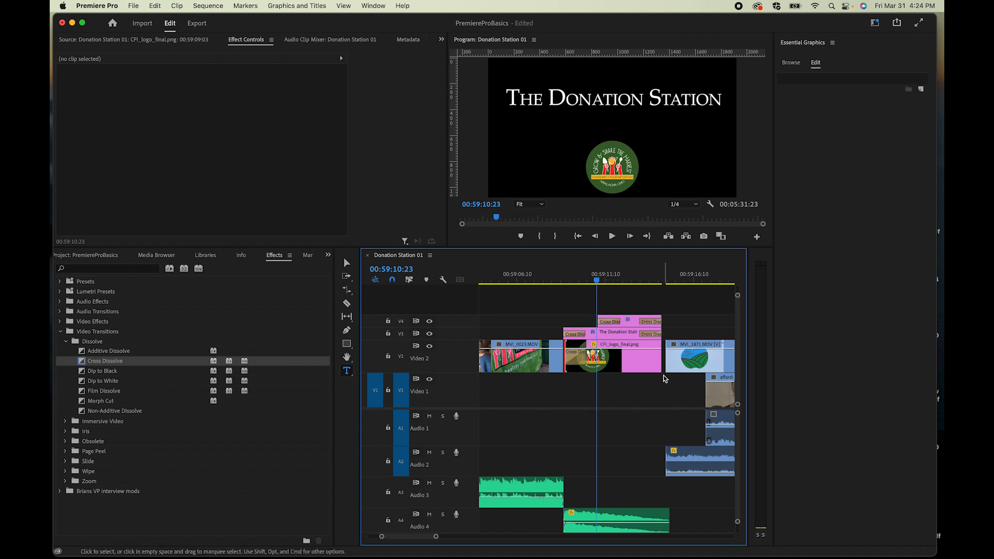
click(659, 361)
key(super+d)
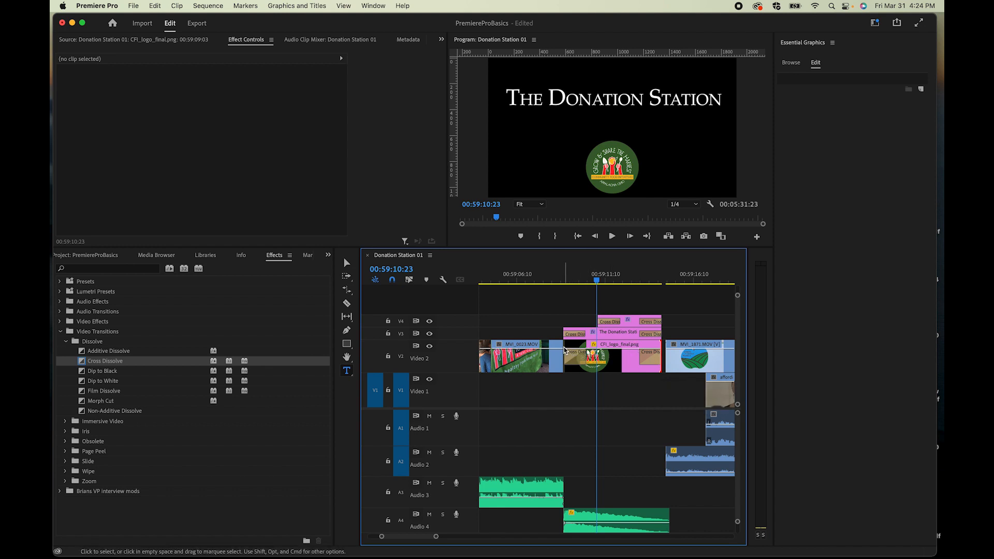
Try starting the logo together with the "Healthy Food for All" clip, play it back, and extend the logo back to the main title's start.
drag(564, 347, 603, 341)
click(548, 277)
key(space)
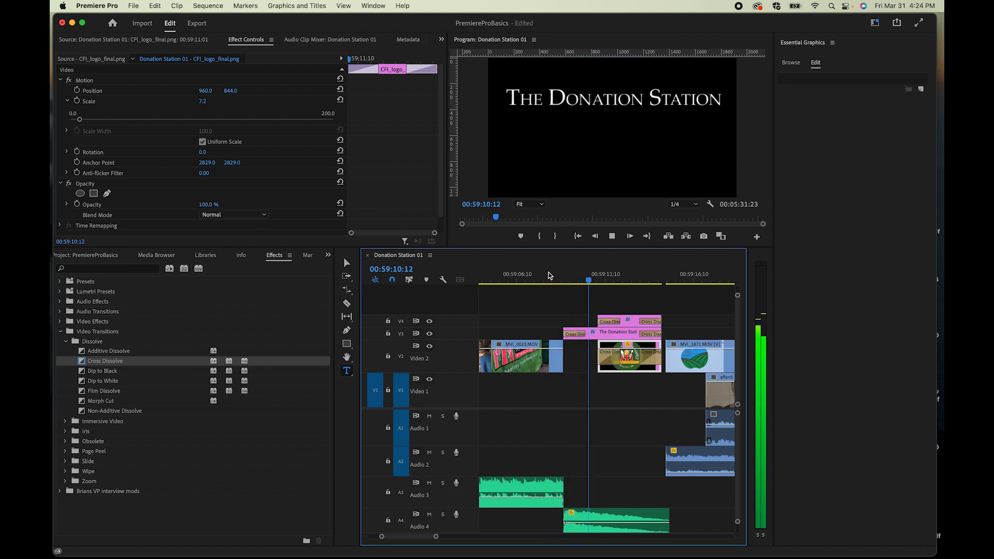
key(space)
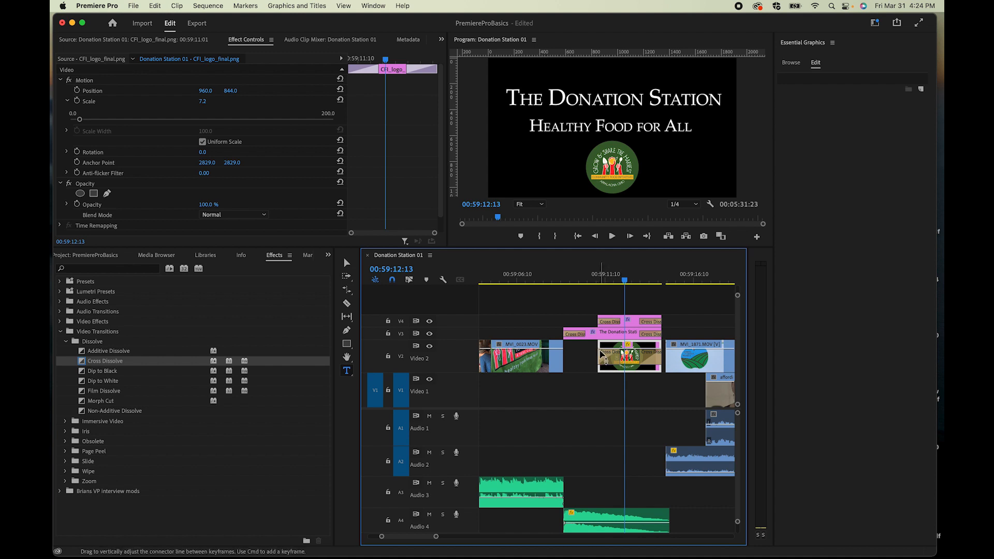
drag(596, 351, 564, 353)
Play back the title section and examine the gap and transition between the titles and the MVI_1871.MOV clip.
click(560, 278)
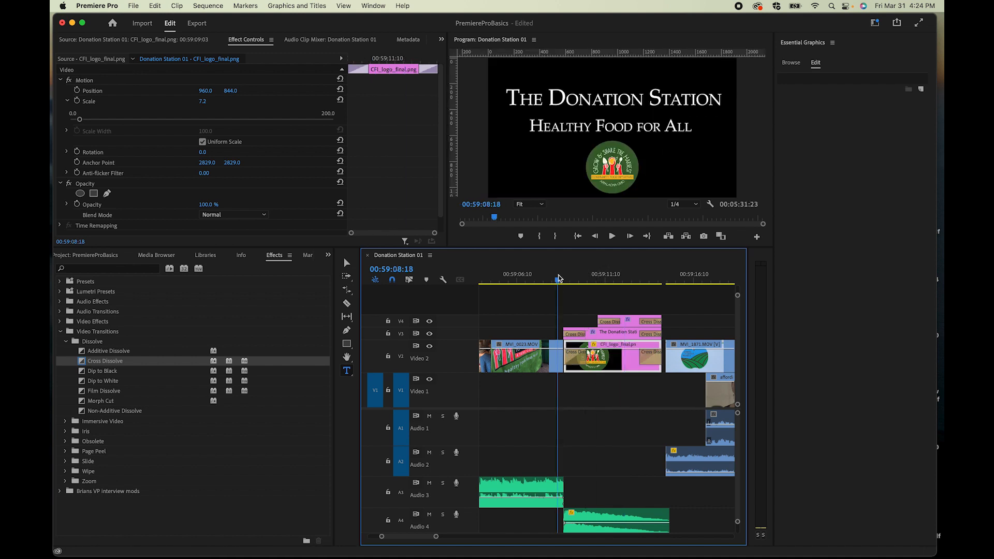
key(space)
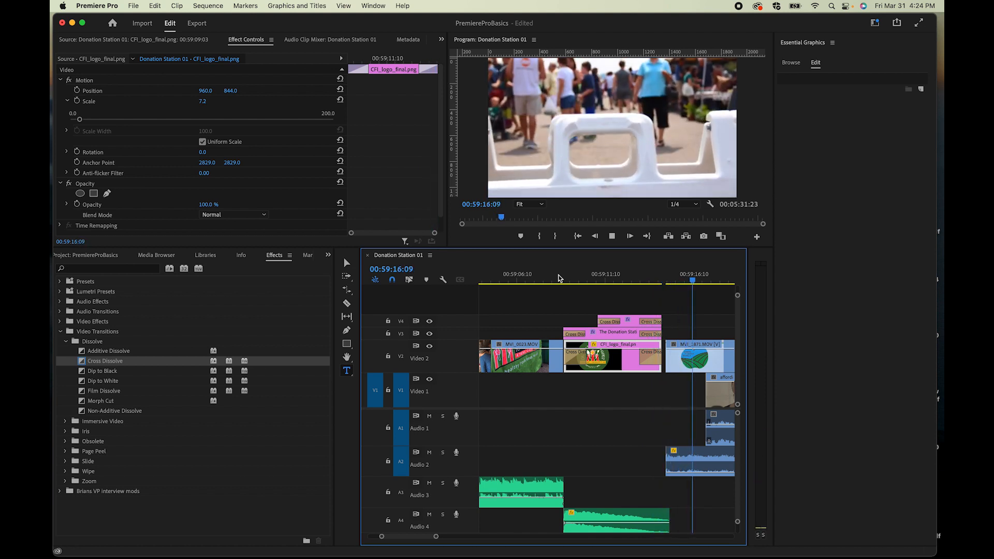
key(space)
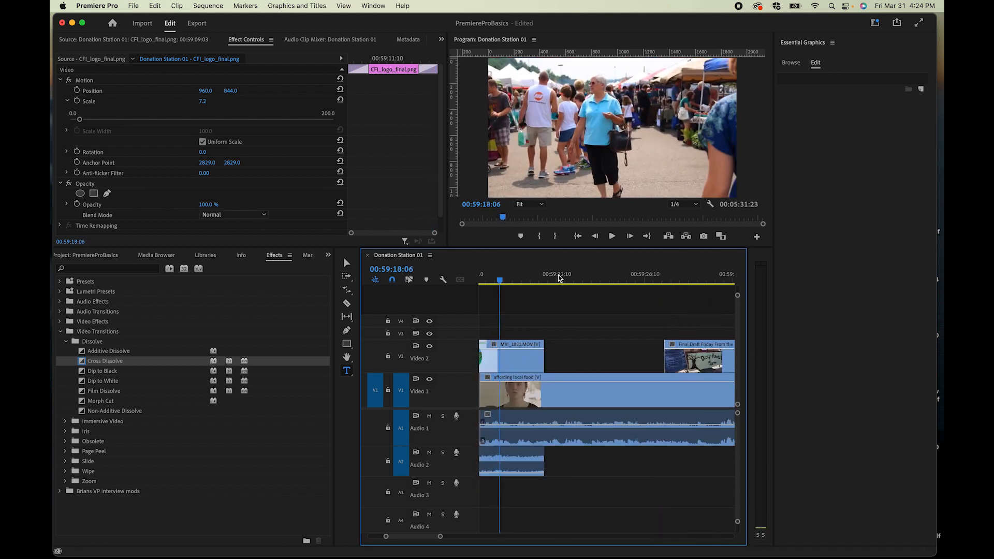
scroll(586, 441, left, 5)
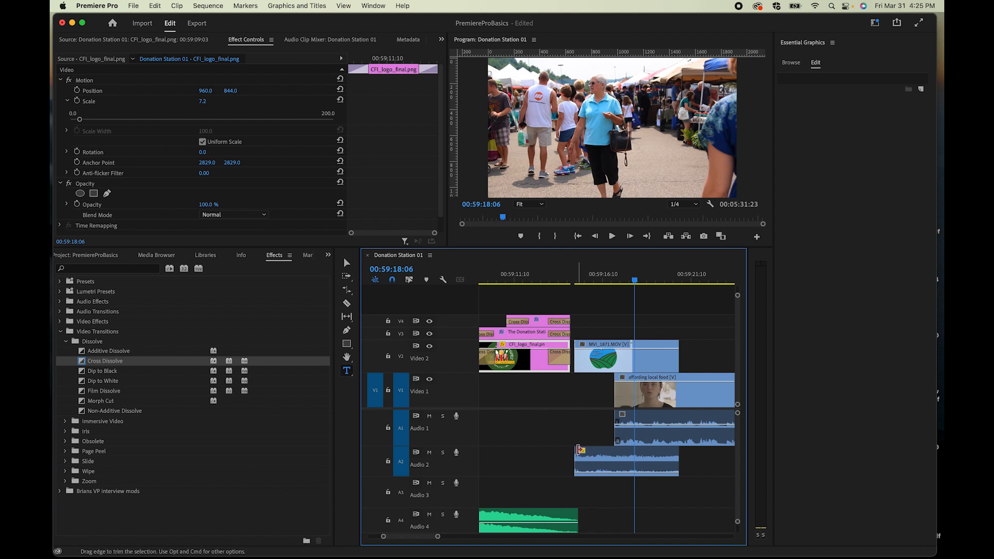
click(579, 431)
click(576, 387)
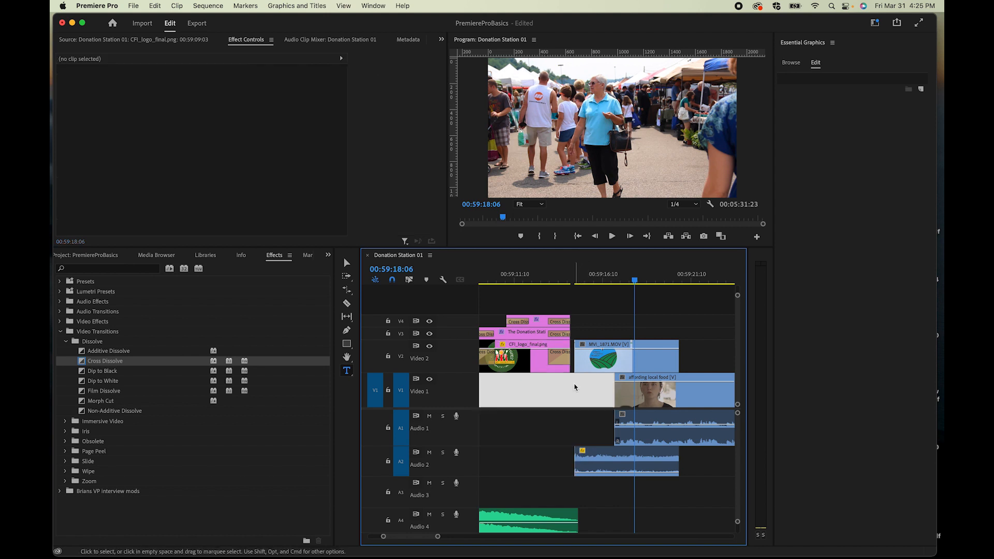
click(567, 276)
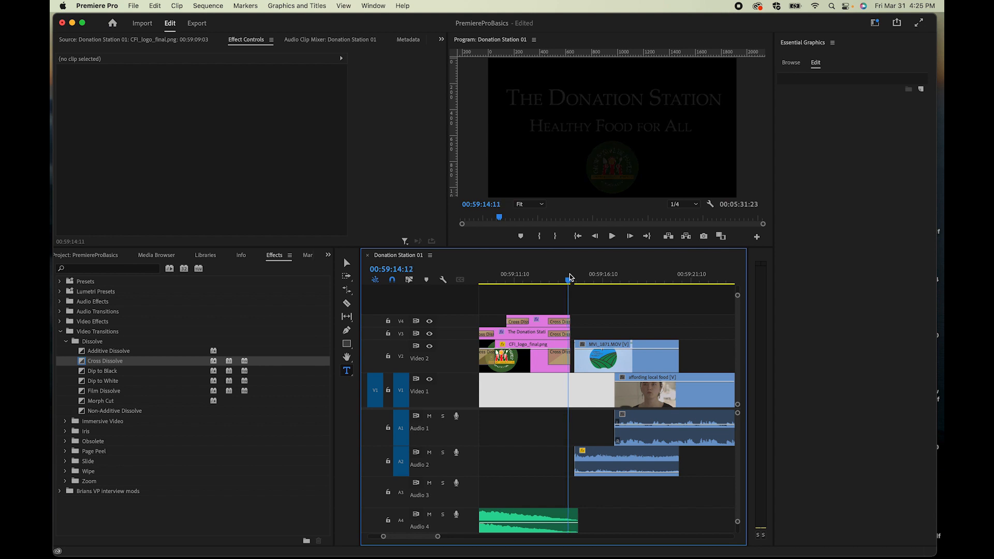
drag(567, 274, 630, 274)
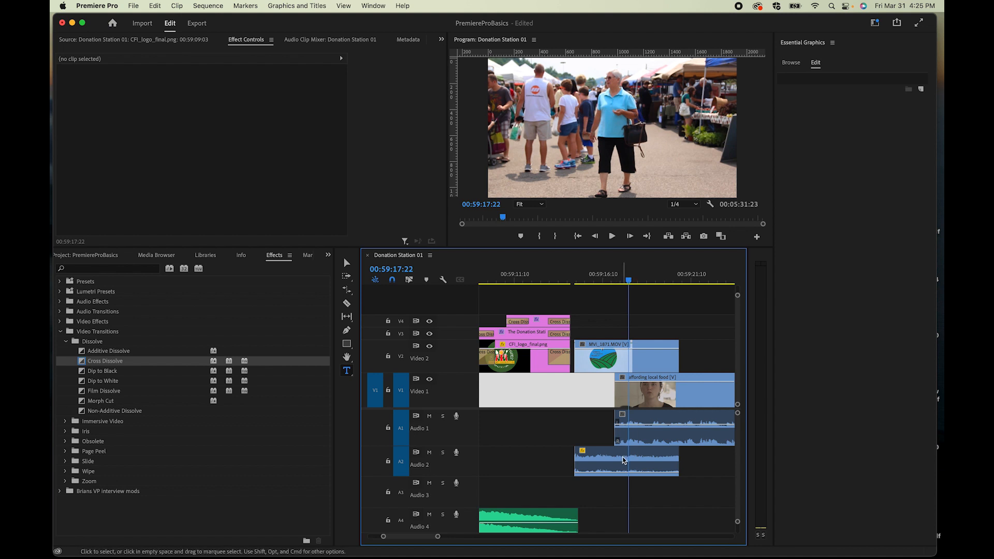
Lower the MVI_1871.MOV audio on Audio 2 to -8.4 dB and extend its start beneath the end of the titles.
click(601, 470)
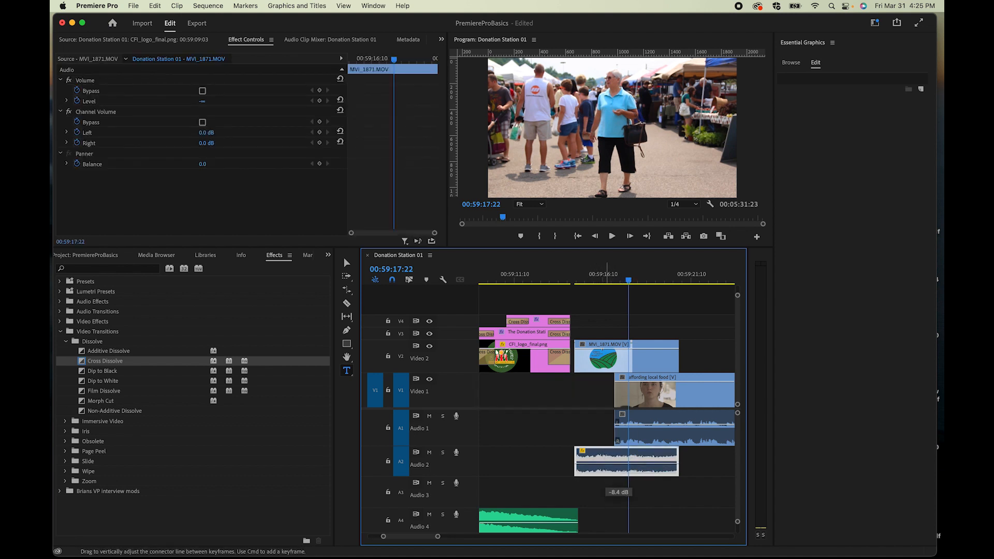
click(576, 453)
drag(577, 452, 549, 454)
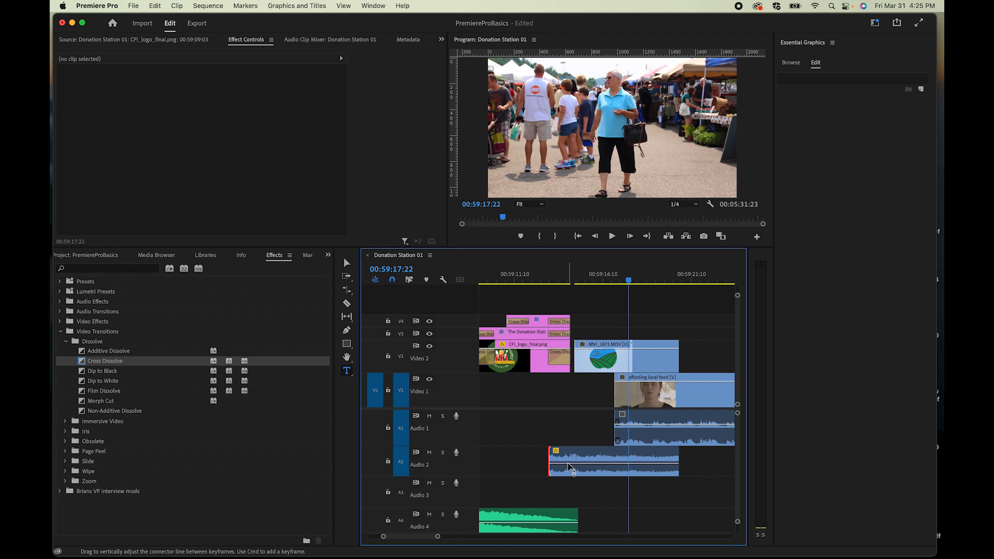
Keyframe the MVI_1871.MOV audio to fade in at its start and out by about 00:59:17:08, and play back the fades.
super+click(568, 463)
drag(553, 465, 553, 472)
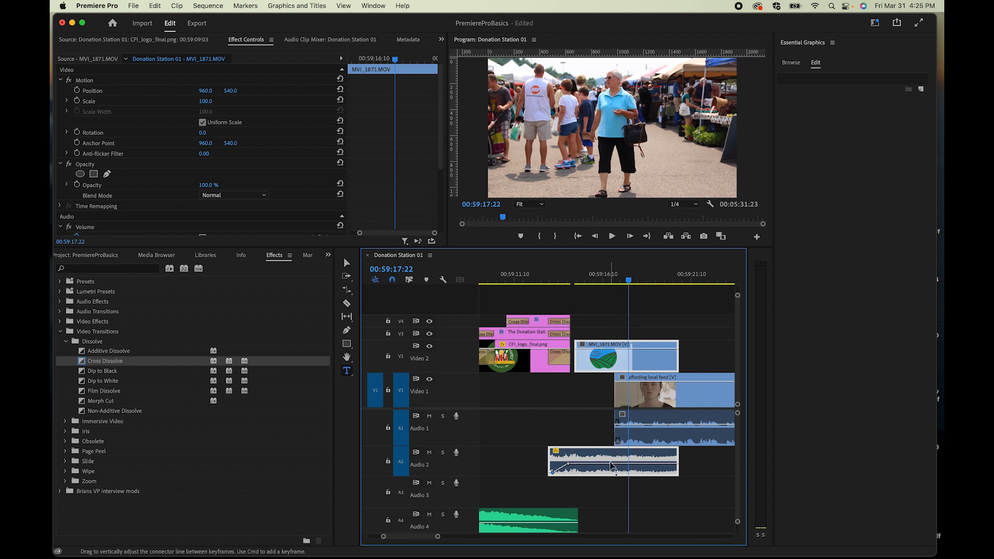
drag(620, 465, 618, 487)
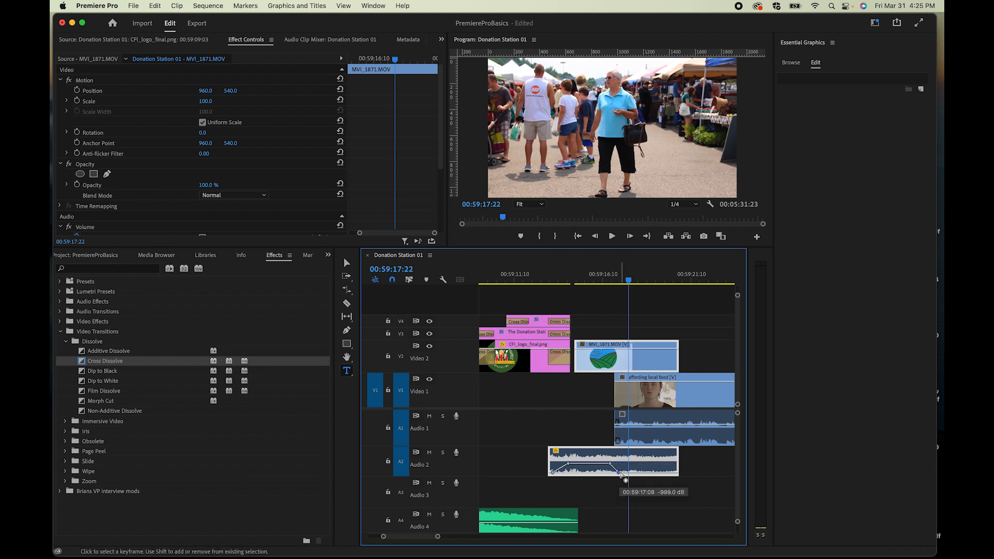
click(536, 279)
key(space)
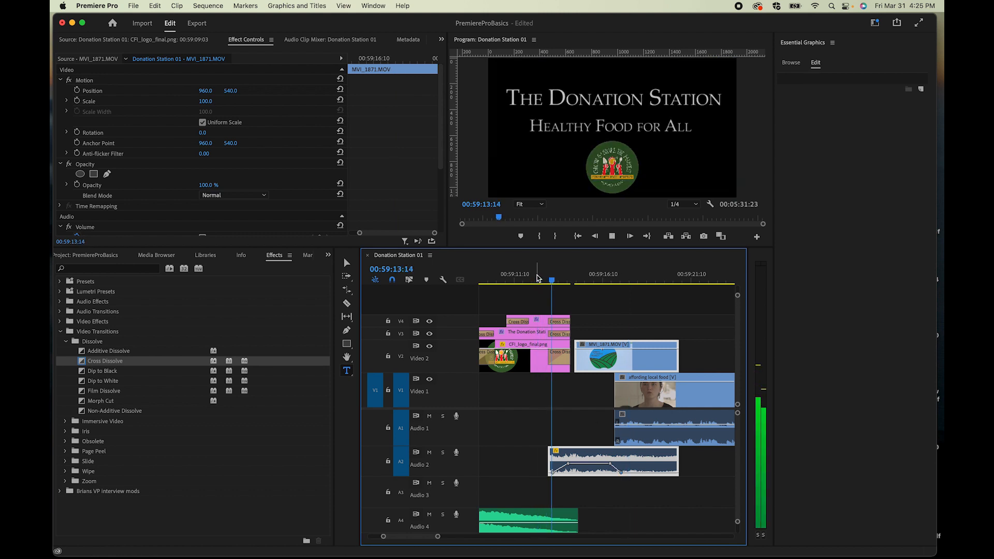
key(space)
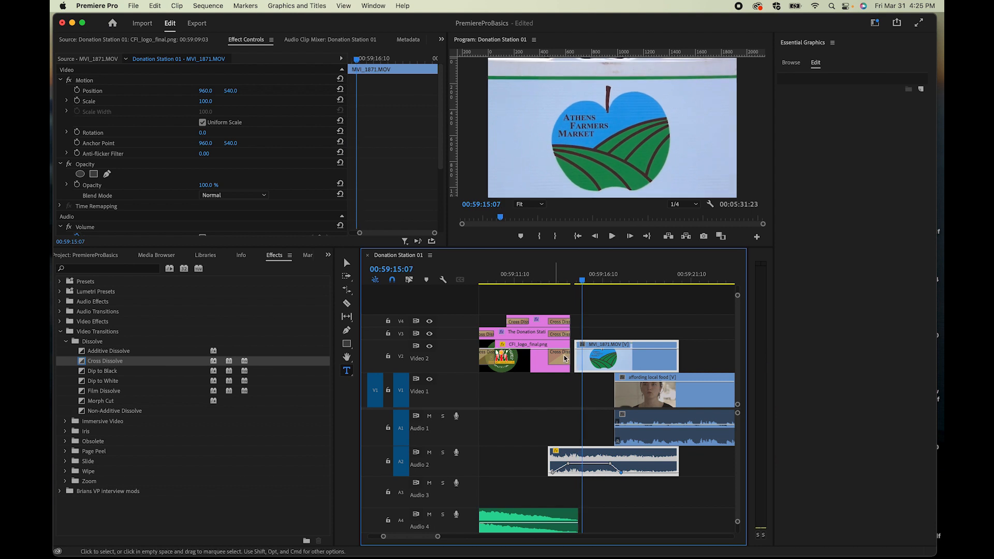
Add a Cross Dissolve to the start of the MVI_1871.MOV video clip on Video 2.
click(580, 358)
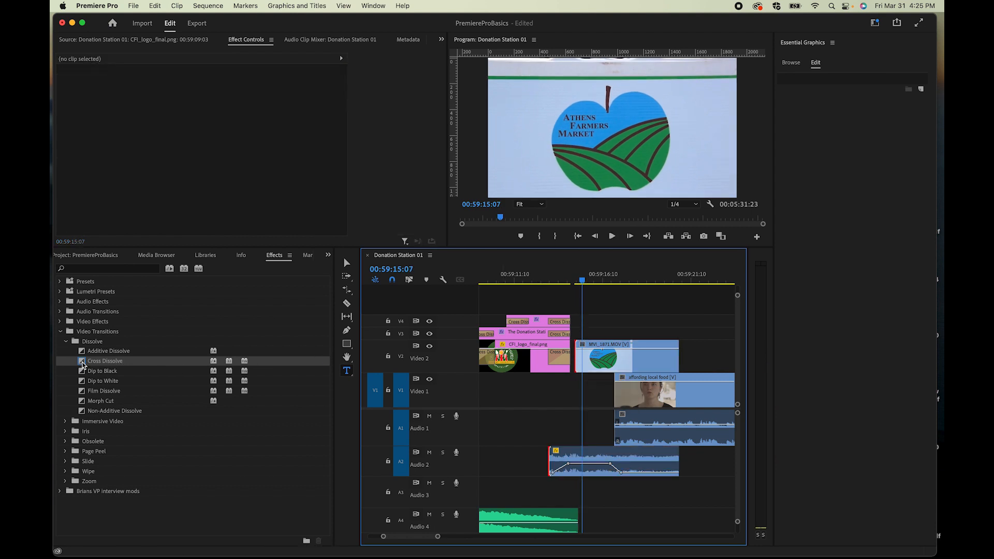
drag(83, 364, 584, 363)
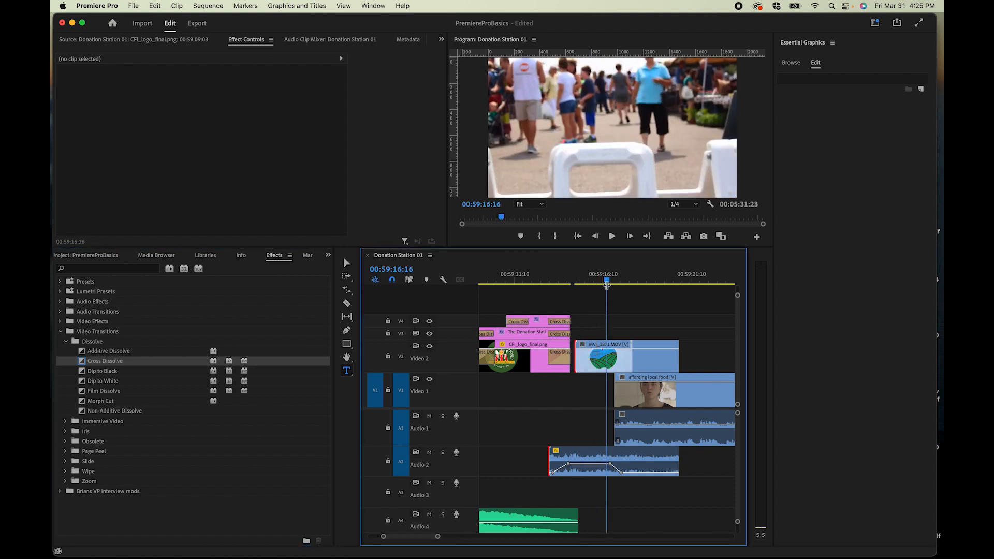
click(588, 317)
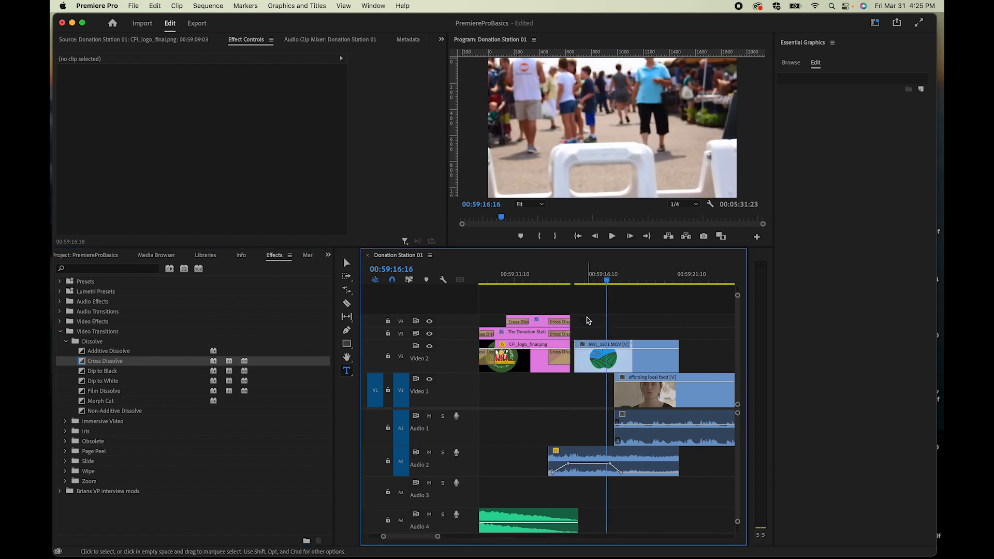
drag(81, 365, 579, 358)
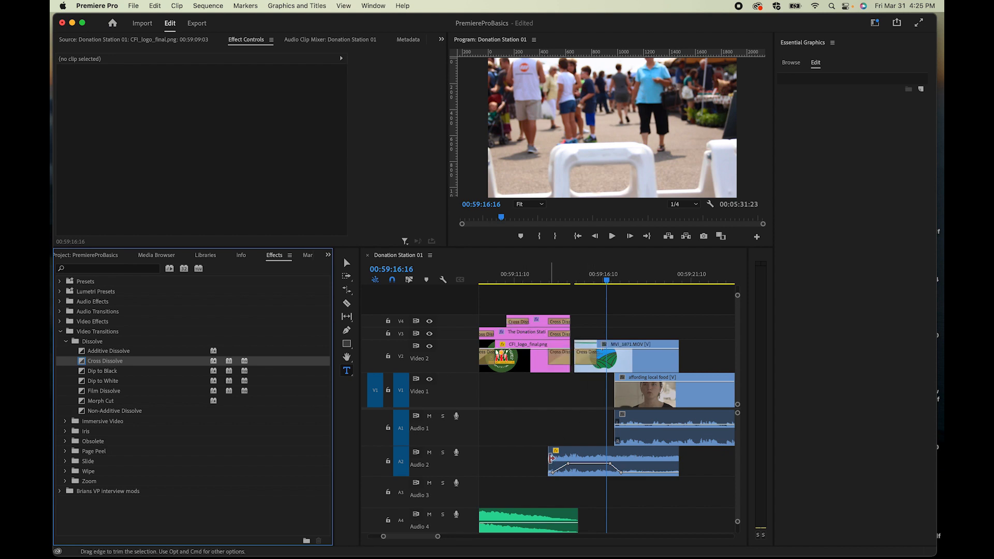
Extend the MVI_1871.MOV audio and its fade-in to an earlier start, lower its level to -11.9 dB, and play back the transition.
drag(551, 458, 535, 458)
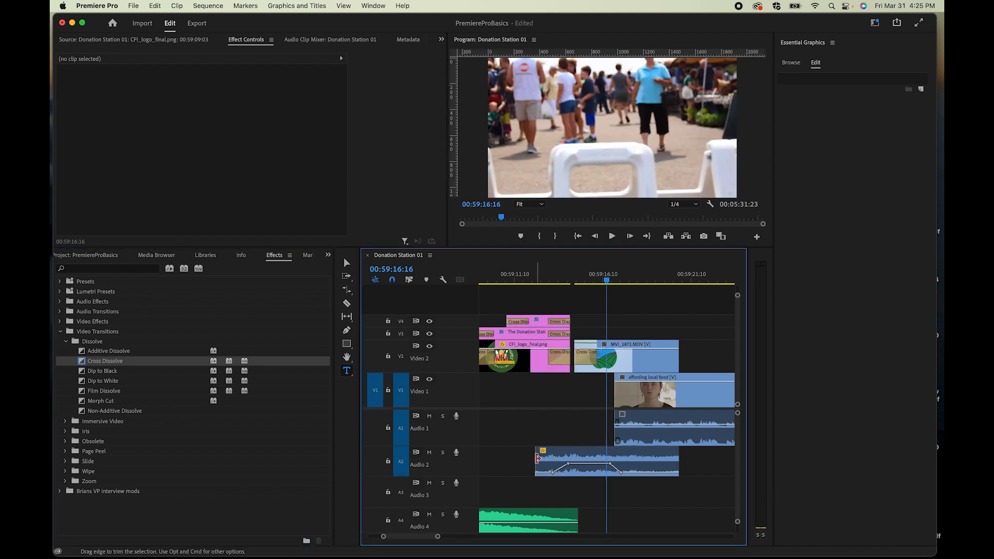
click(553, 474)
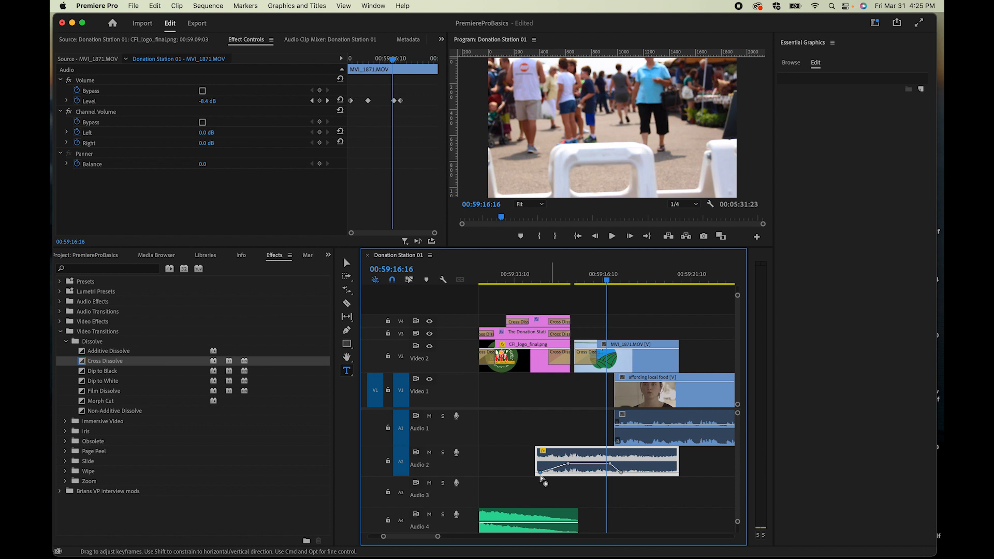
drag(588, 464, 588, 468)
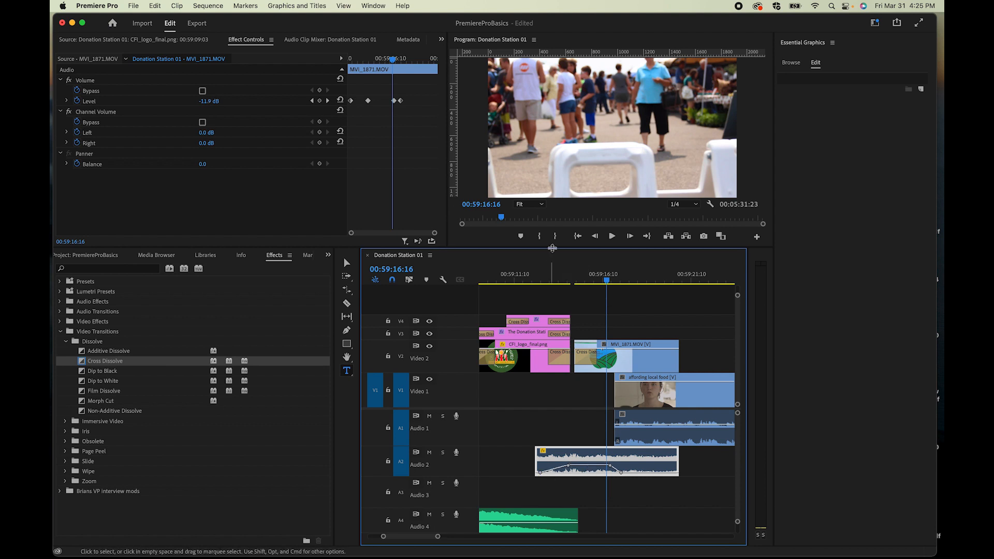
click(529, 276)
key(space)
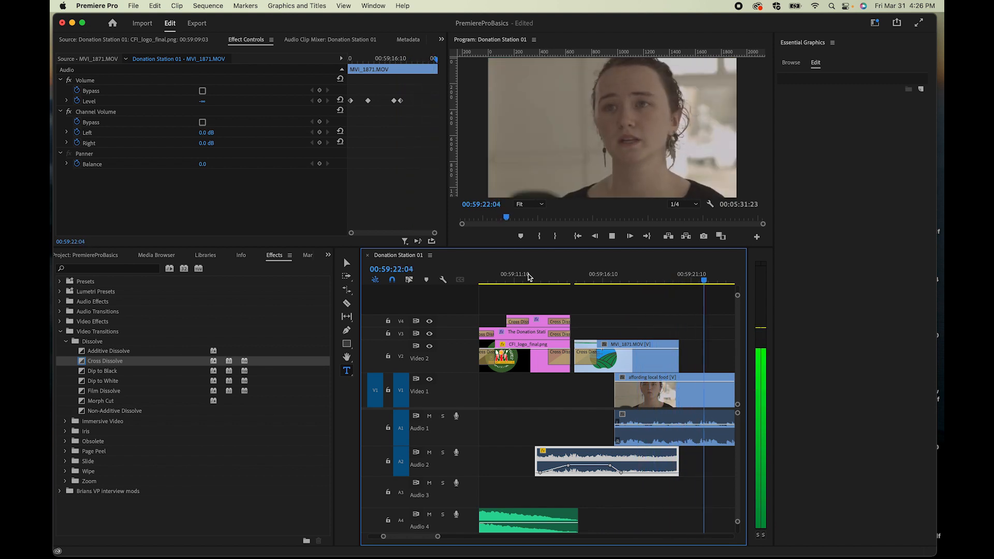
key(space)
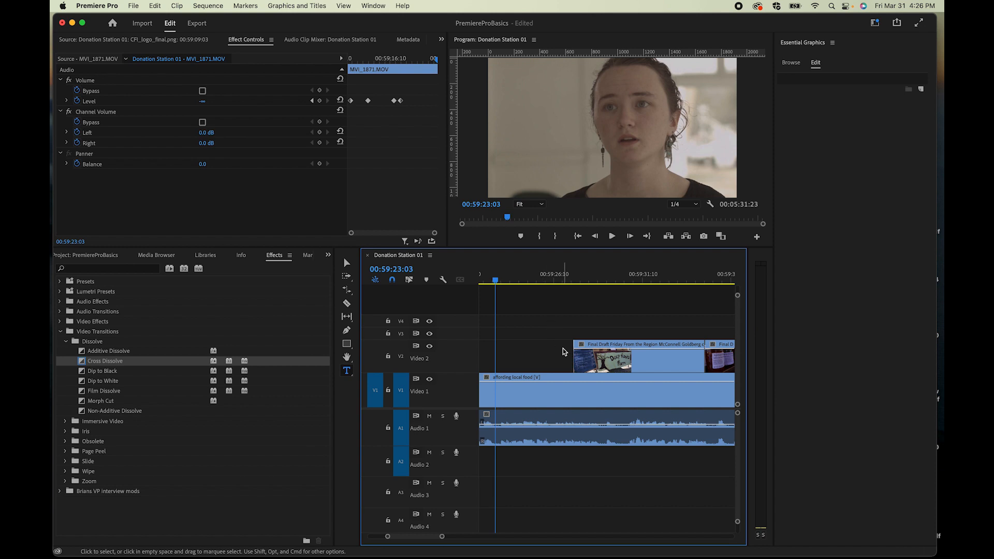
Scrub from the title section into the MVI_1871.MOV clip to review the overlapping audio and picture transition.
key(minus)
scroll(539, 417, left, 5)
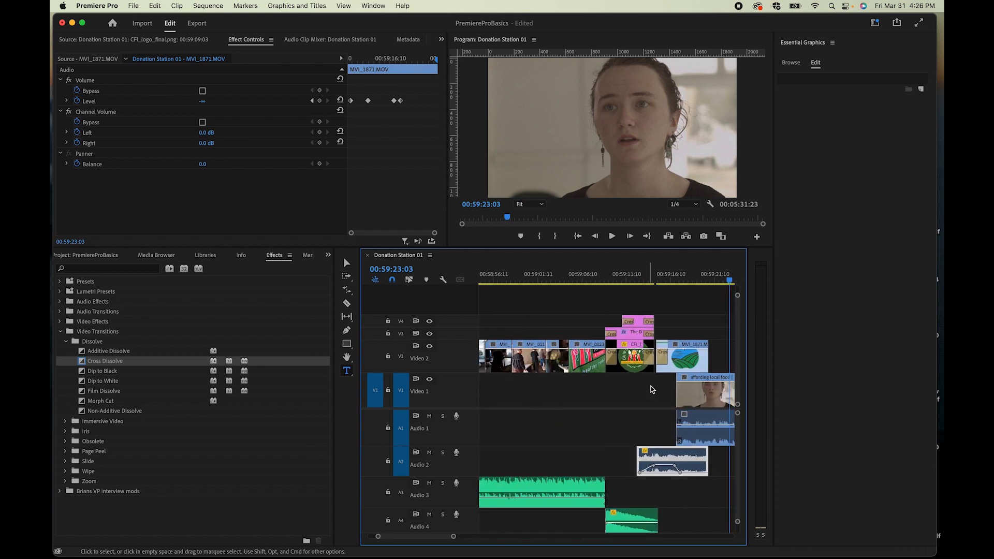
click(622, 274)
drag(628, 274, 640, 274)
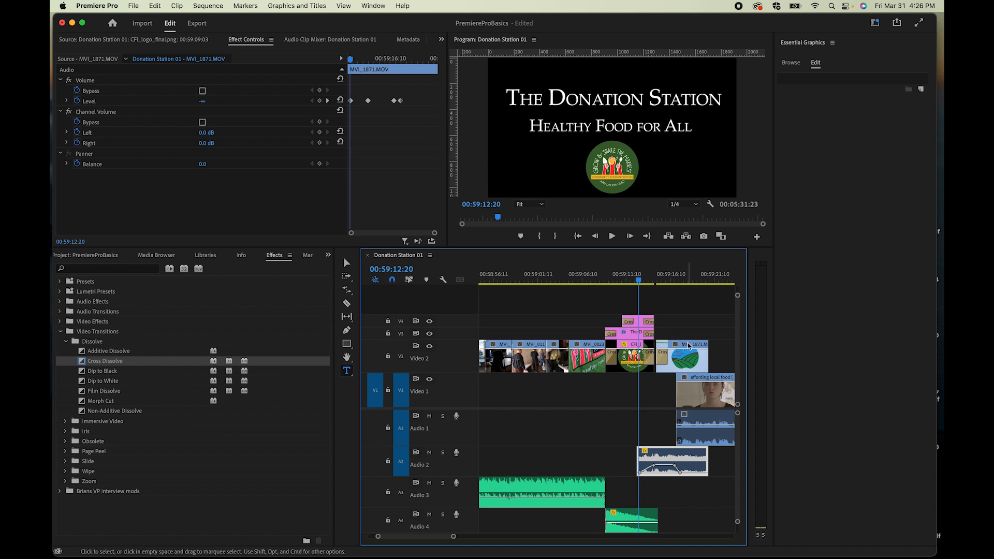
mouse_move(662, 278)
mouse_down()
mouse_move(653, 278)
mouse_move(672, 279)
mouse_up()
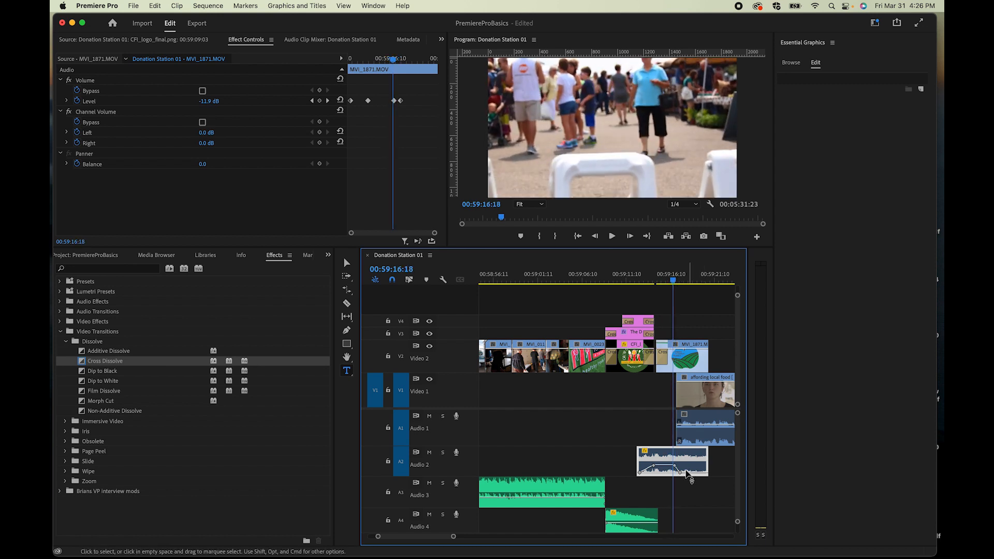
Lengthen the MVI_1871.MOV audio fade-out by moving its last volume keyframe slightly later.
drag(682, 474, 690, 475)
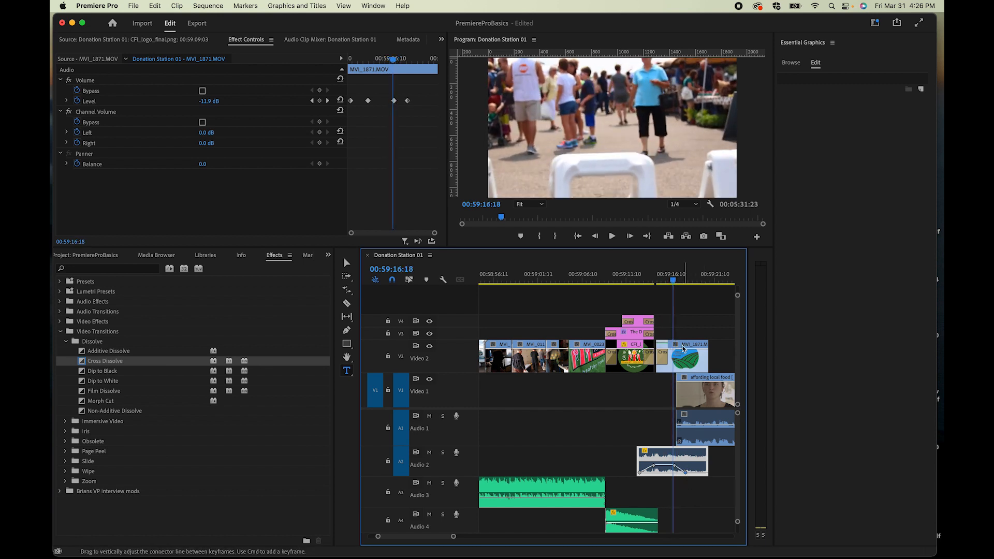
Add a text title with the interviewee's first name over the interview shot at 00:59:21:13.
scroll(676, 348, down, 2)
scroll(677, 348, down, 2)
drag(616, 279, 626, 280)
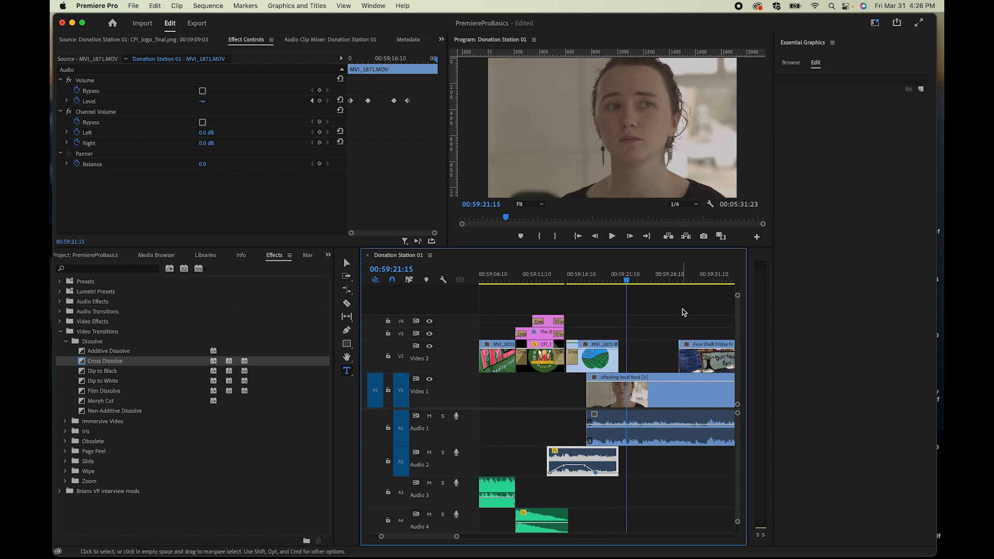
click(348, 372)
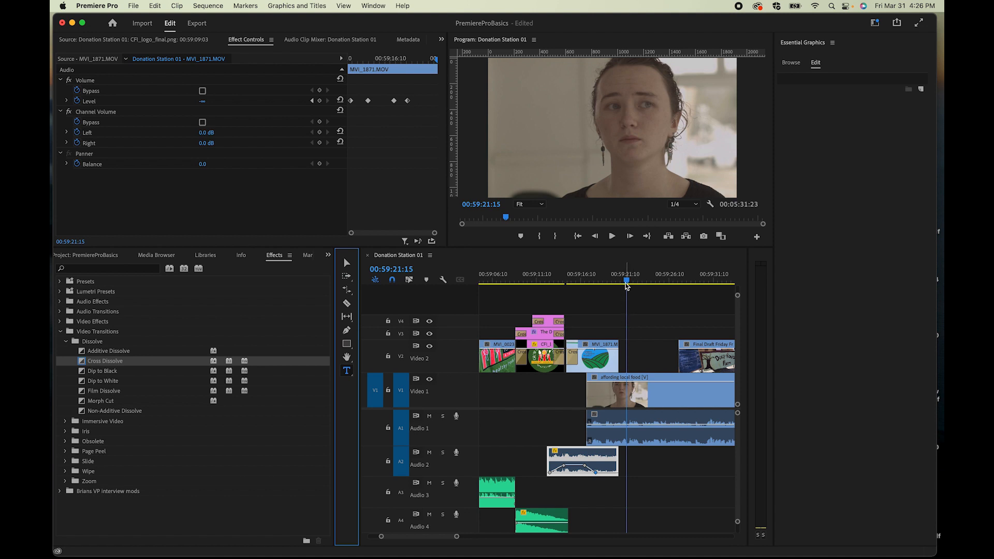
drag(626, 283, 625, 284)
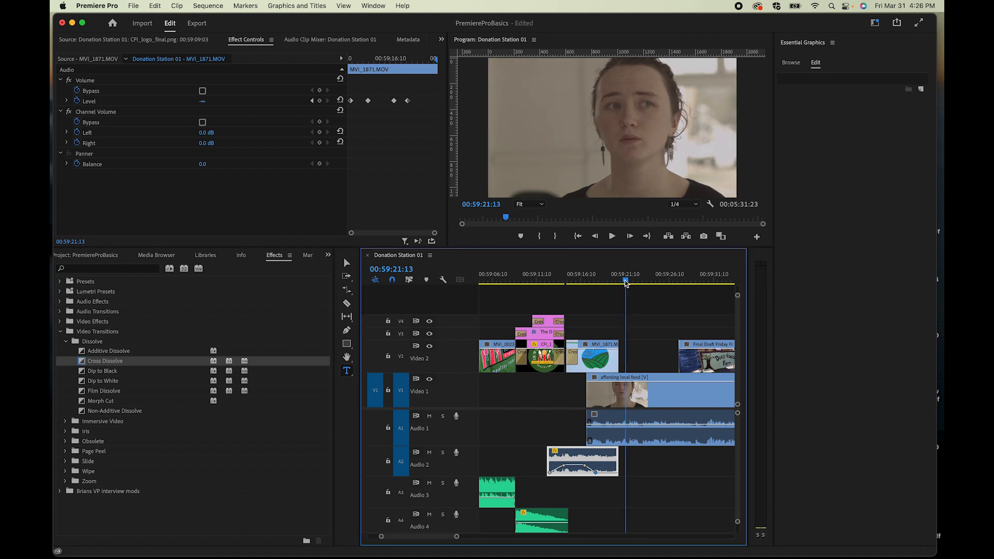
click(502, 158)
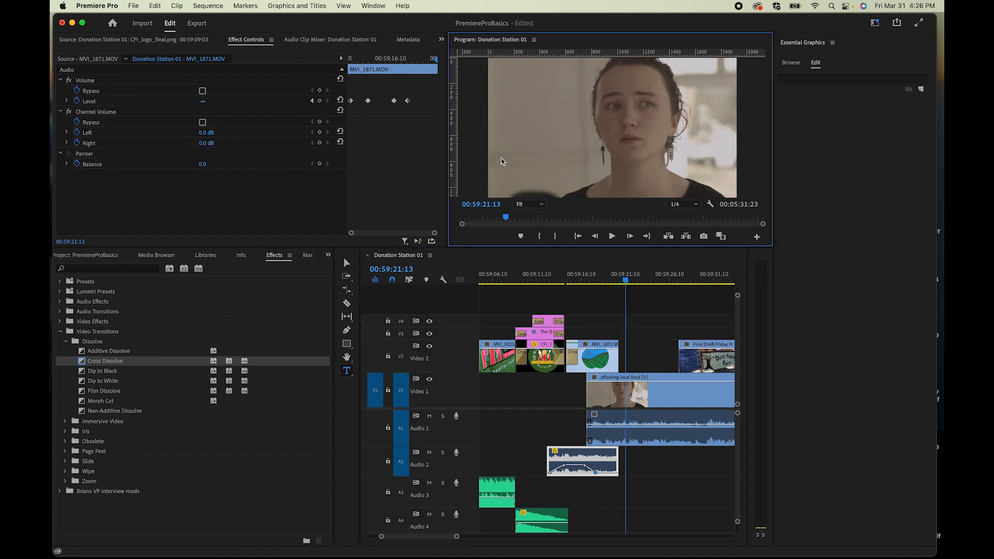
text(An)
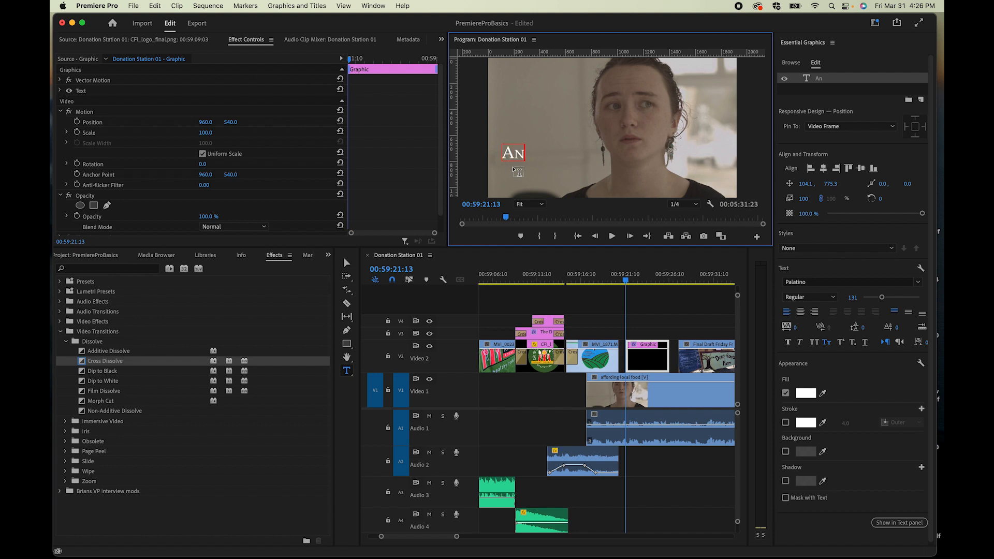
text(drea)
Reposition the name text lower in the frame, to about 131, 858.
click(346, 263)
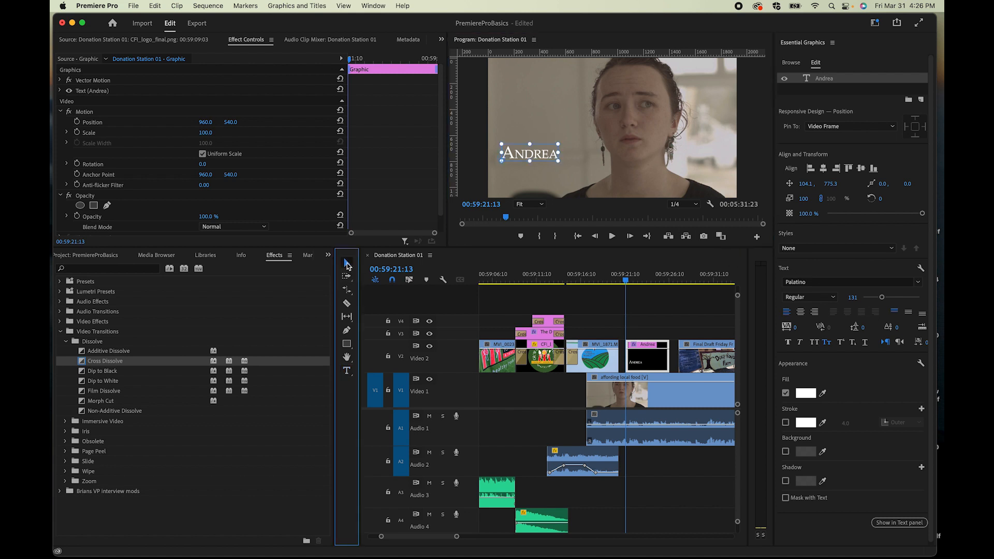
drag(519, 155, 533, 159)
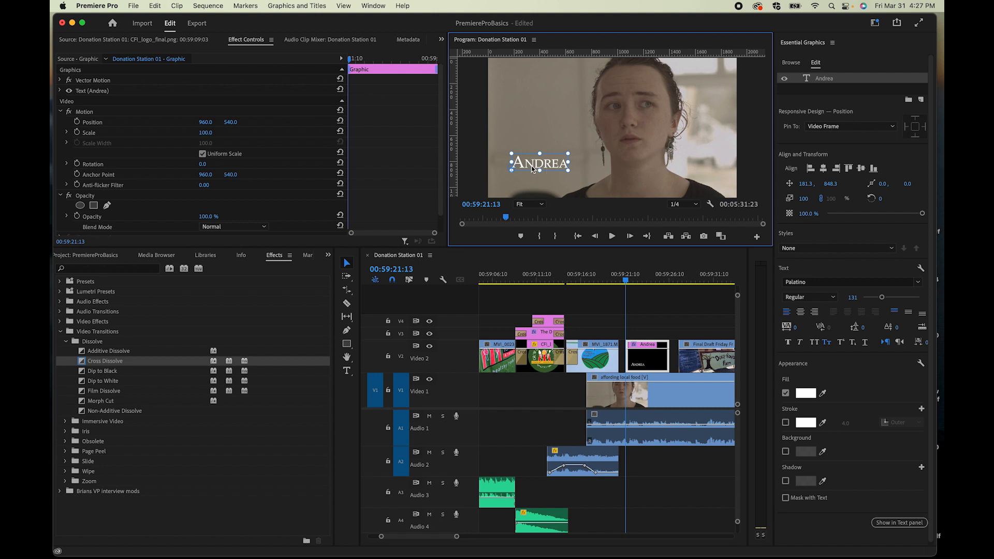
drag(582, 136, 527, 163)
Add the text line "Donation Station Manager" beneath the name in the same graphic and set its font size to 78.
click(346, 371)
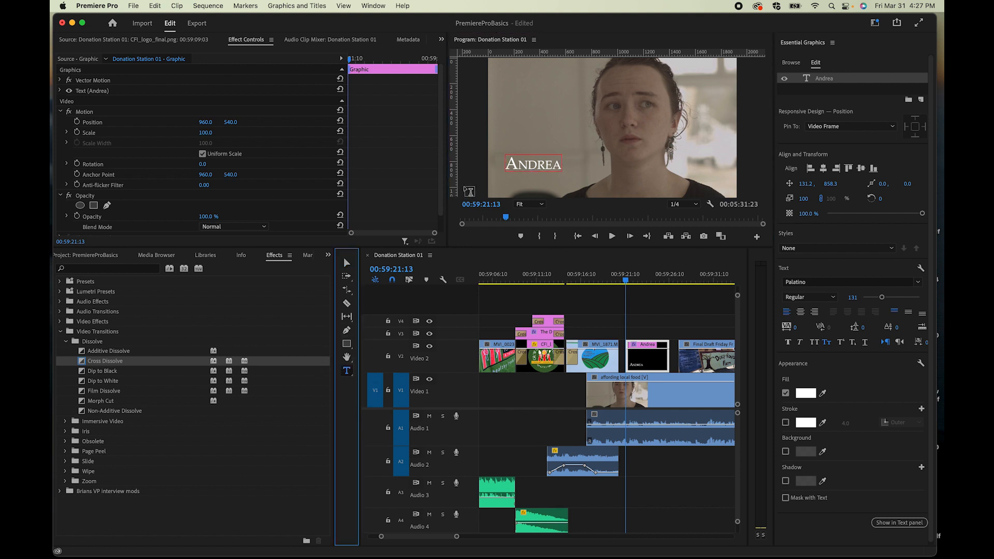
click(506, 181)
text(D)
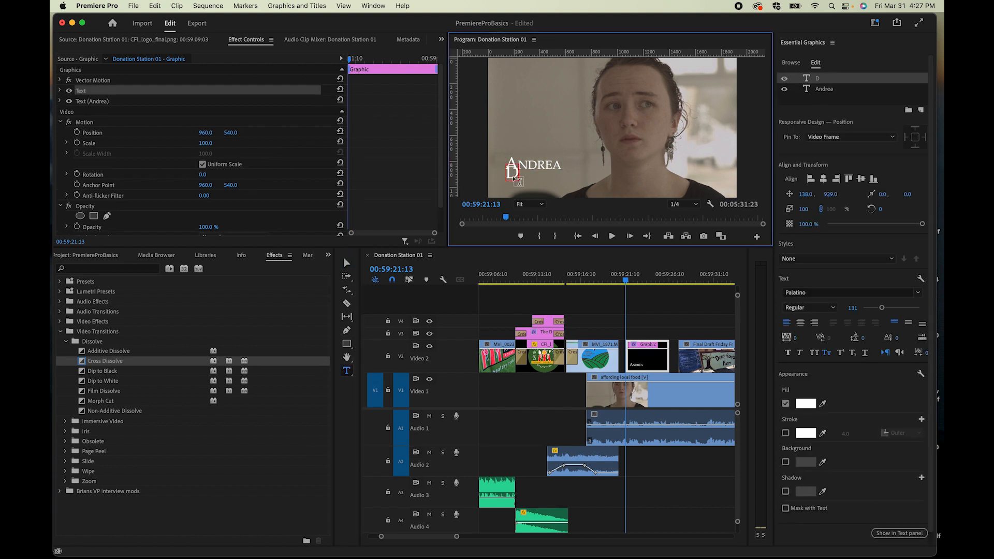
text(onation)
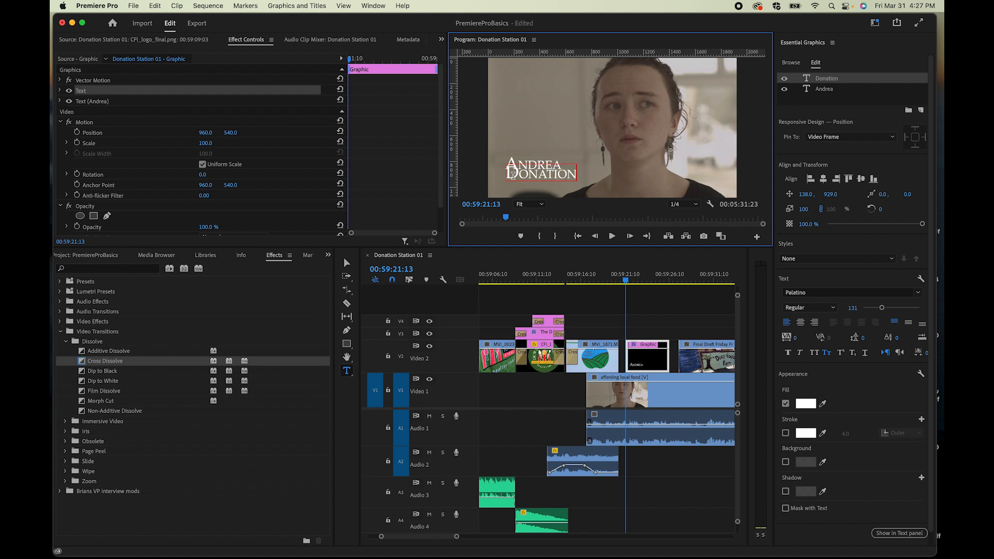
text( Station Manager)
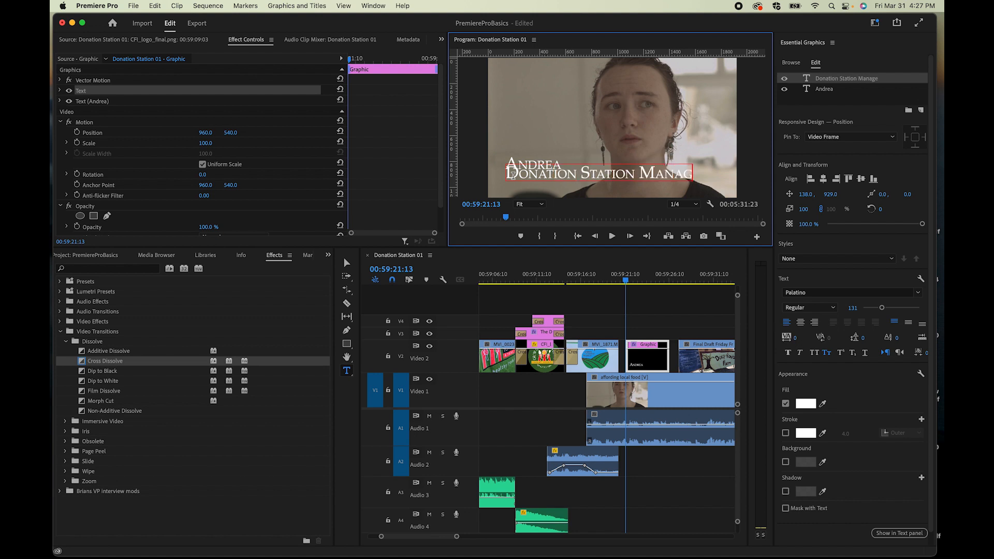
triple_click(569, 174)
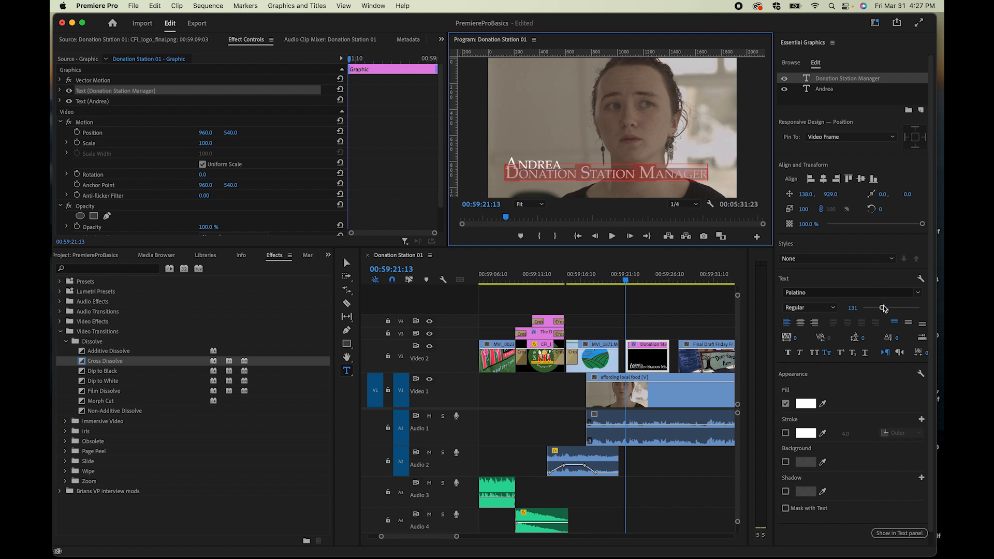
drag(884, 310, 875, 311)
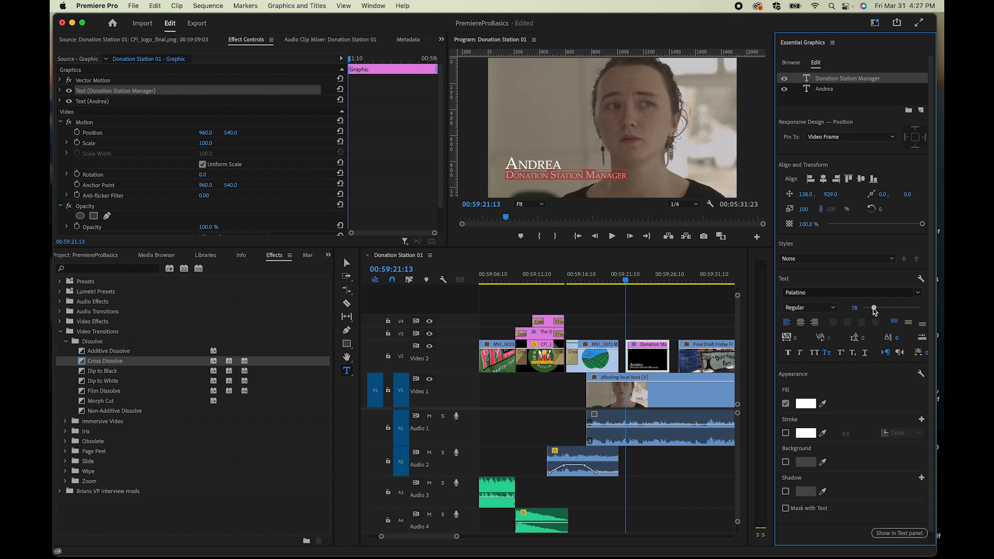
Arrange the two text lines as a lower third, lowering the job title slightly and placing the name above it at about 158, 869.
click(346, 263)
drag(538, 179, 535, 165)
click(529, 161)
click(539, 128)
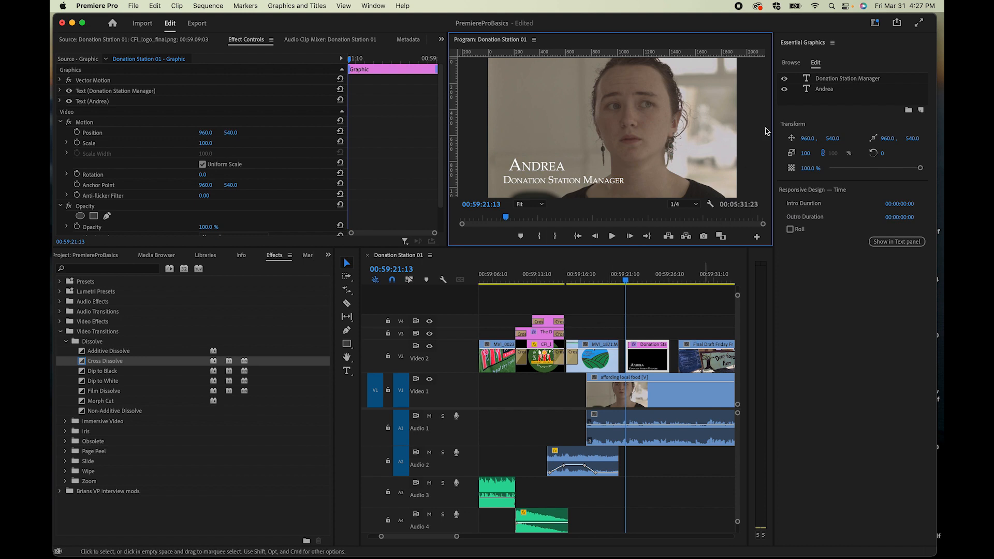
click(827, 91)
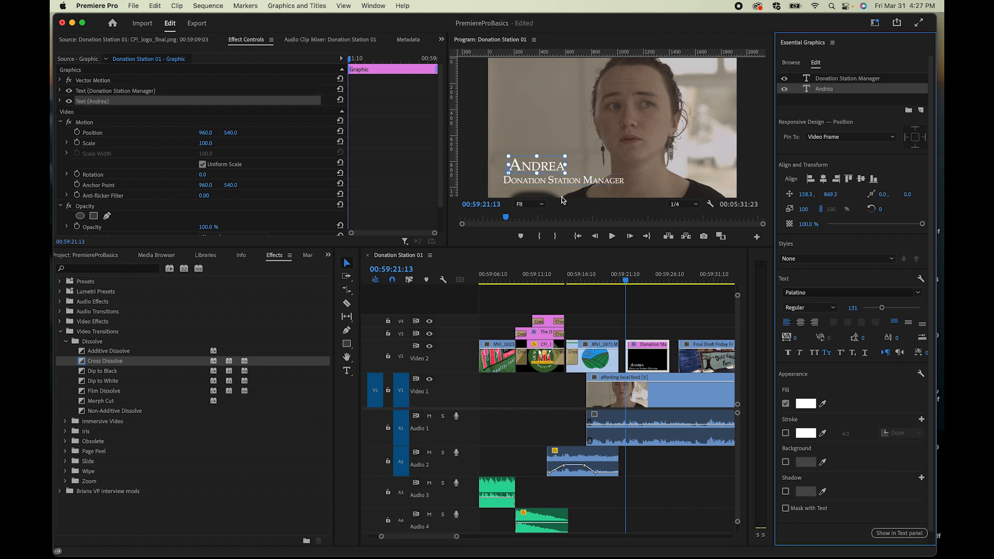
click(536, 136)
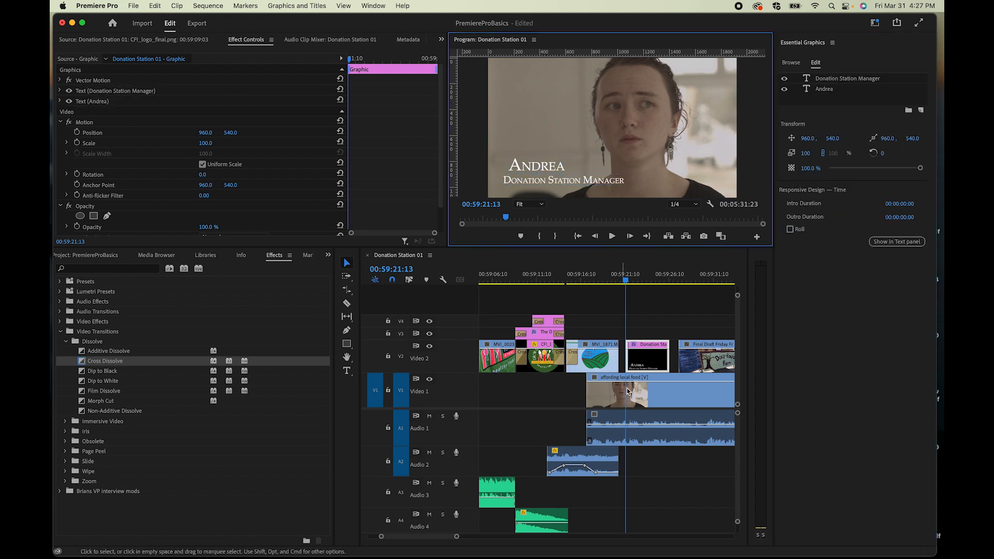
Extend the start of the Donation Station Manager title clip on Video 2 back to 00:59:21:01.
drag(642, 356, 641, 357)
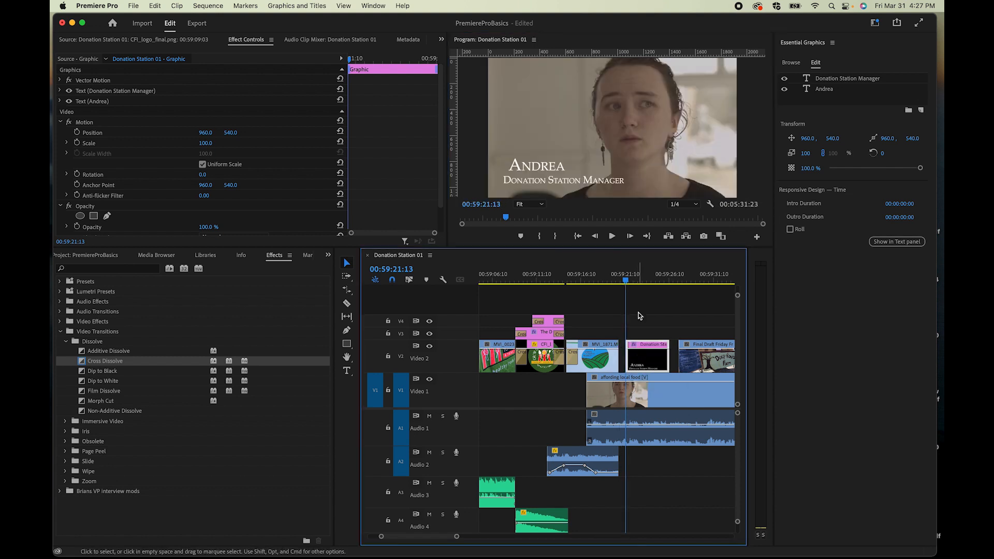
alt+scroll(638, 290, up, 3)
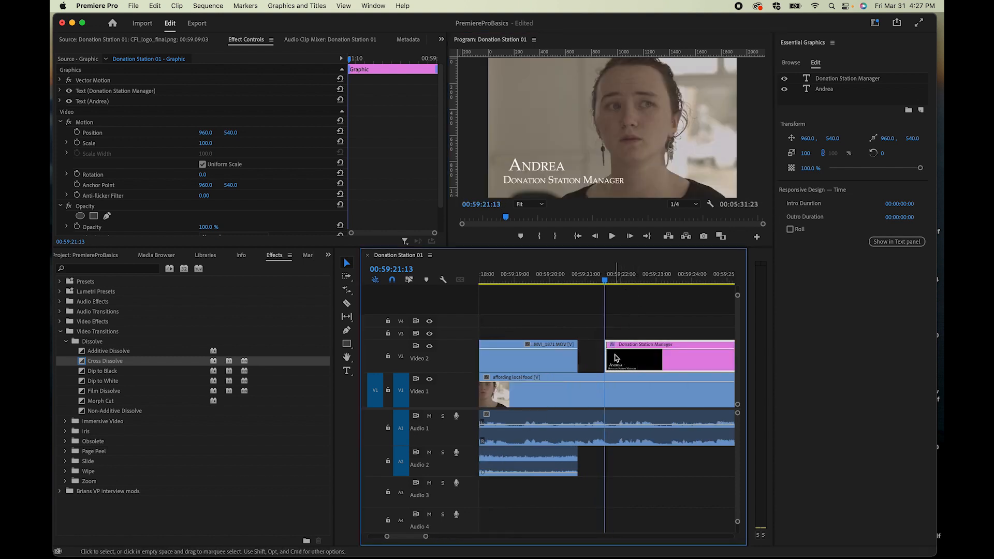
drag(606, 355, 588, 356)
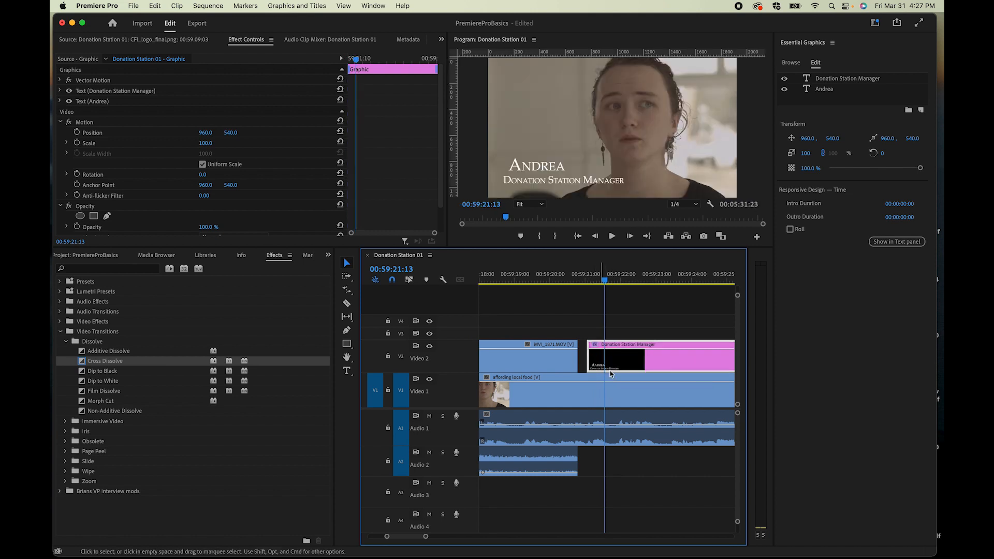
scroll(617, 375, down, 2)
scroll(618, 374, down, 3)
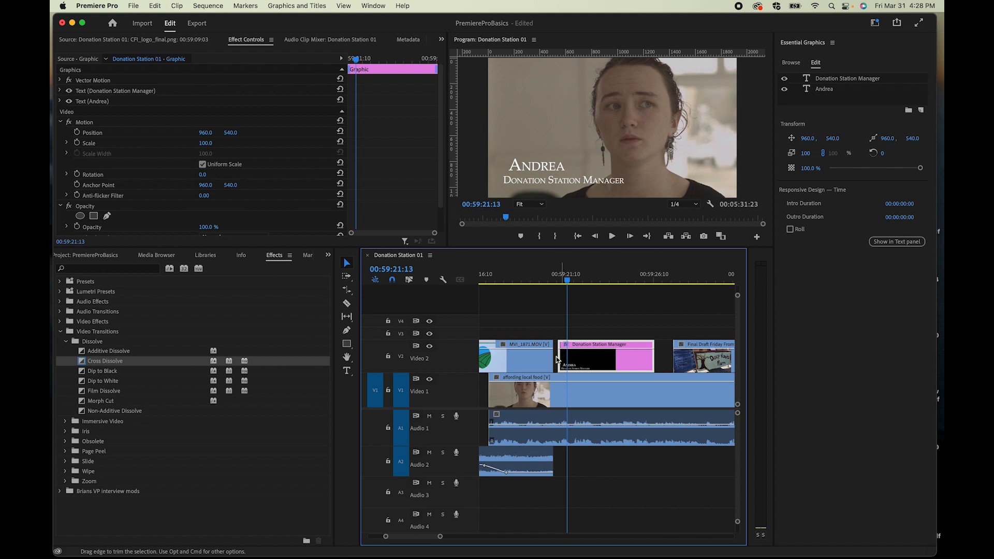
Add a Cross Dissolve to the start of the Donation Station Manager title clip and play back the fade-in.
drag(82, 365, 559, 287)
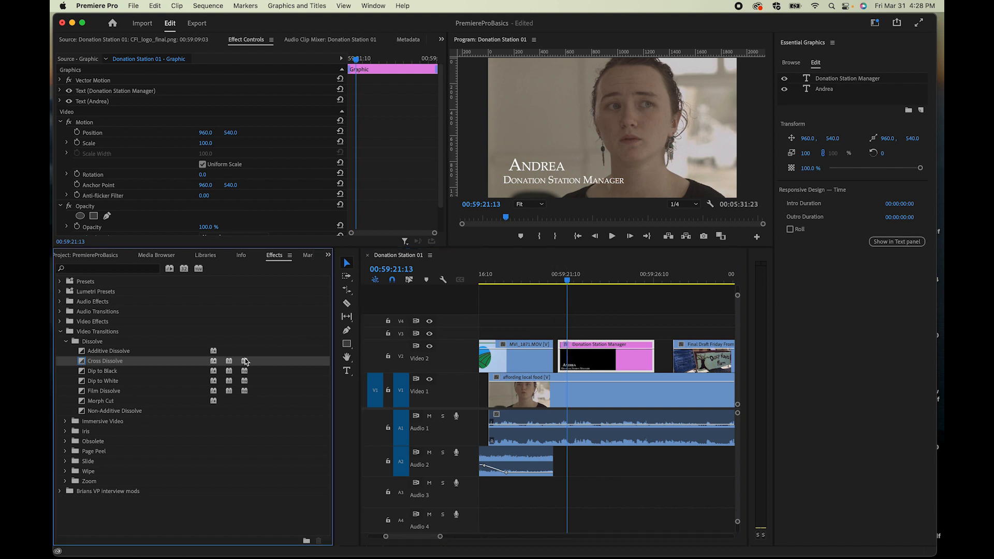
drag(82, 365, 564, 361)
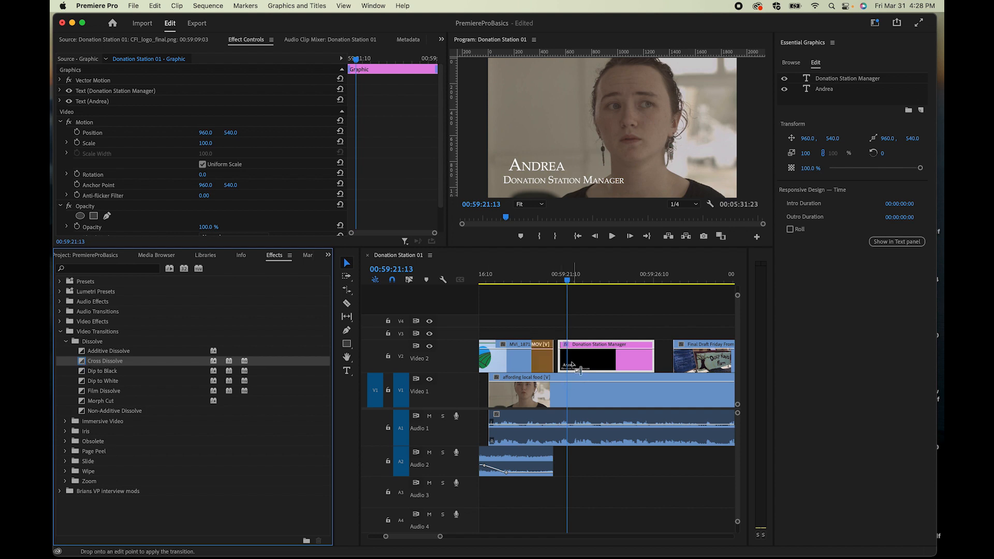
click(554, 280)
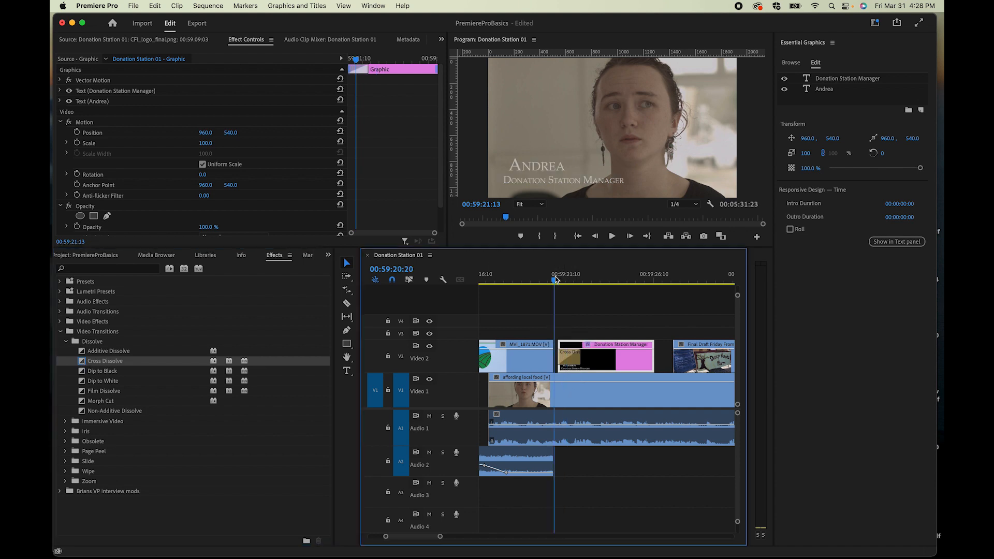
key(space)
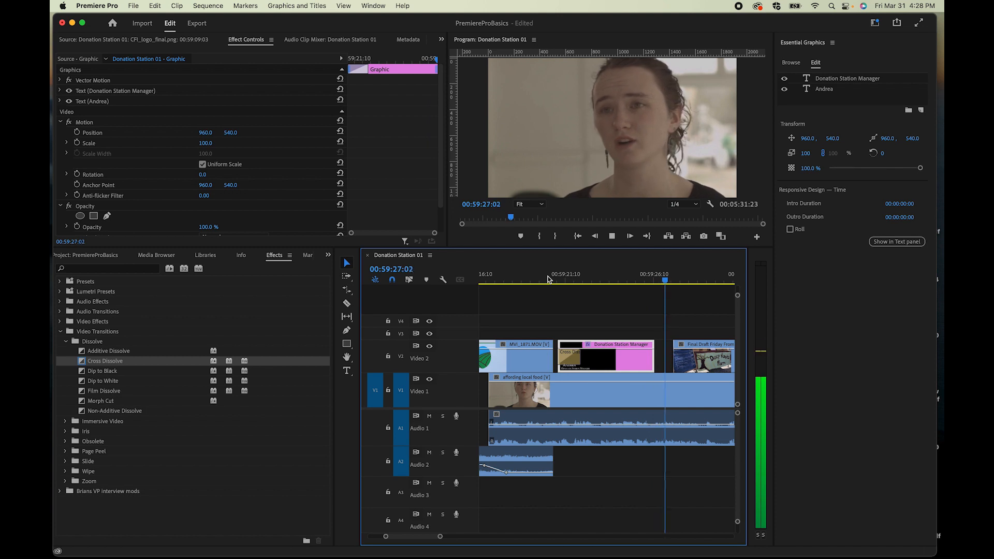
key(space)
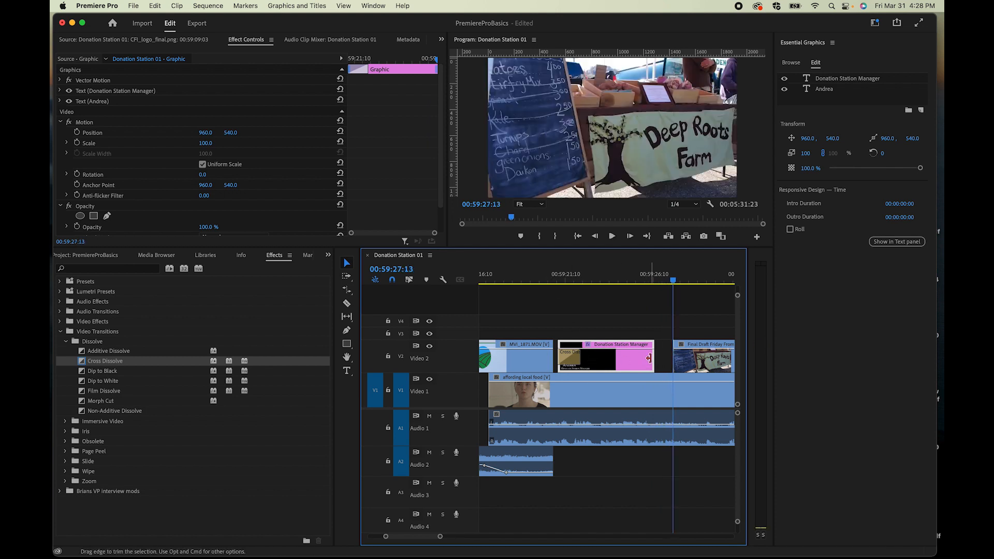
Extend the end of the Donation Station Manager title clip to the start of the next Video 2 clip, and play it back.
drag(646, 358, 672, 357)
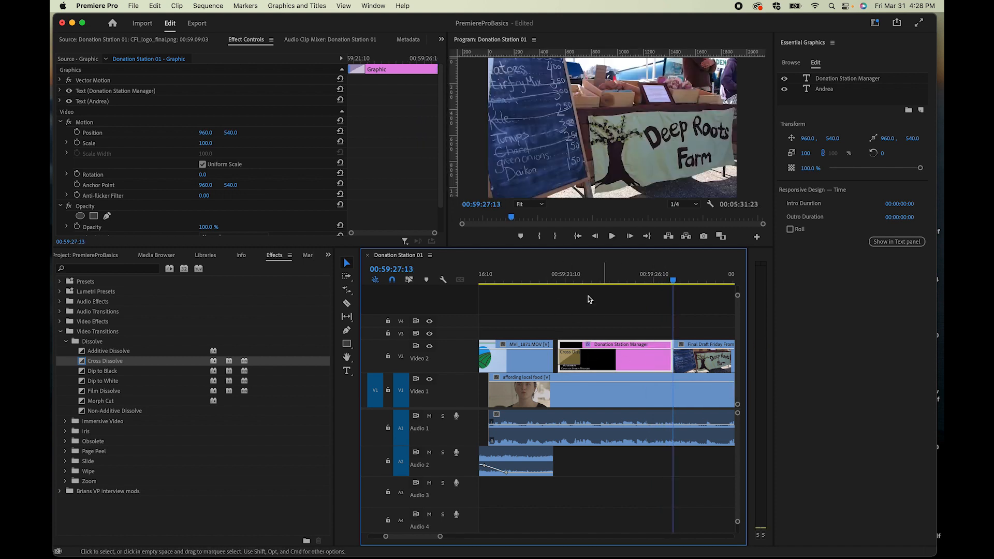
click(552, 279)
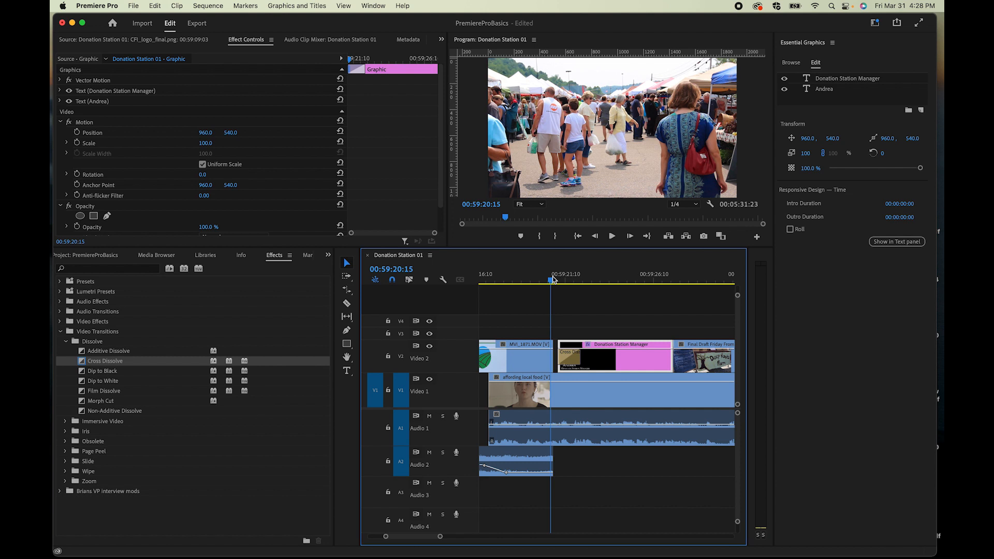
key(space)
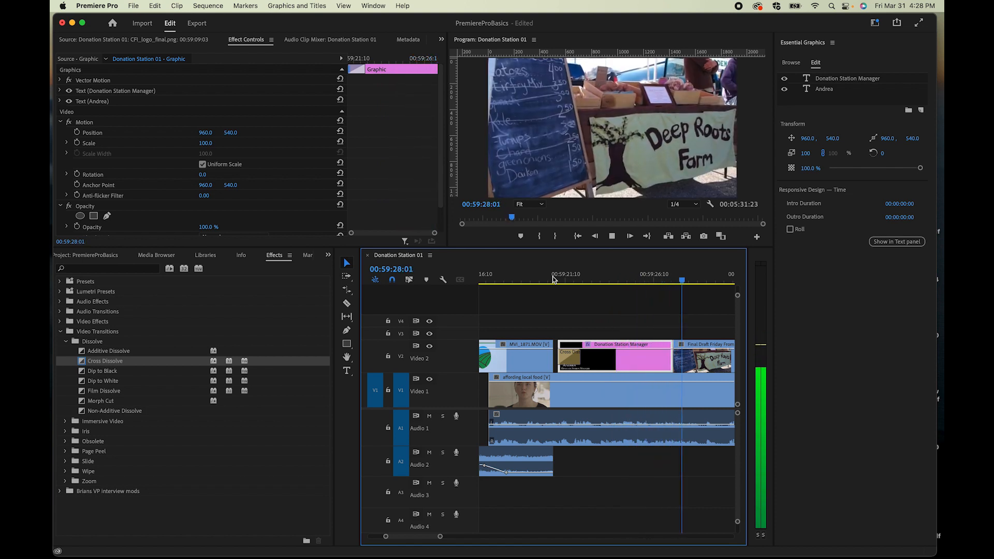
key(space)
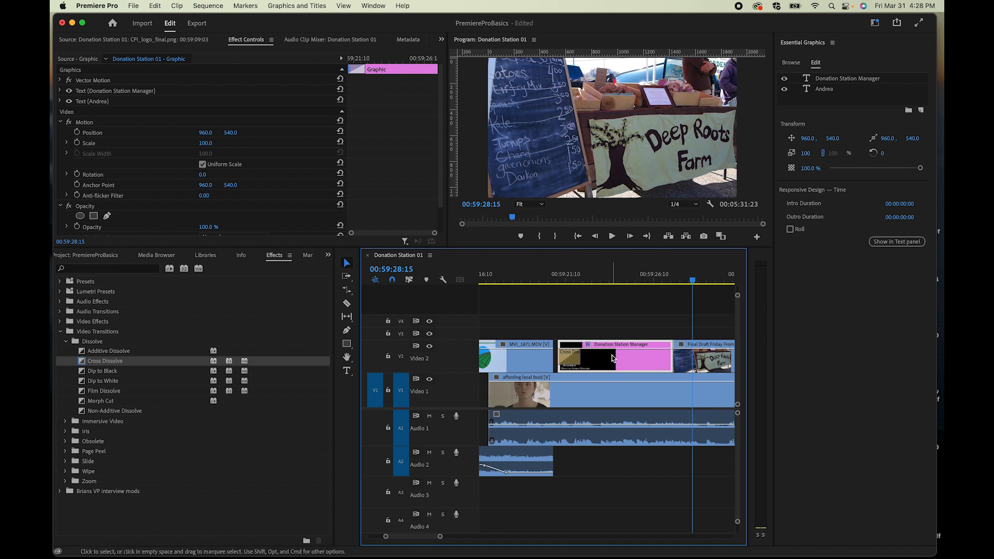
Move the Donation Station Manager title clip up to Video 3 and check it over the interview at 00:59:23:13.
drag(614, 358, 613, 334)
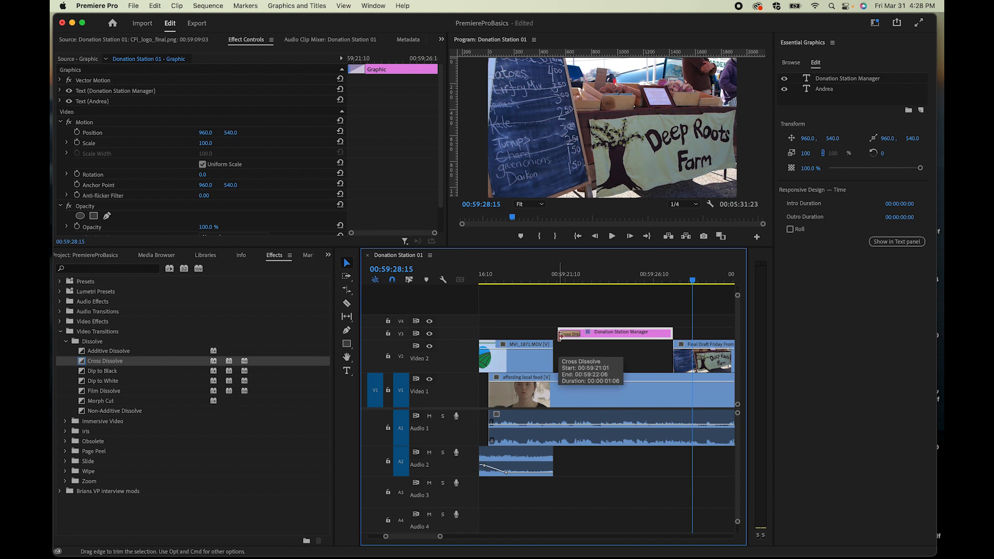
key(minus)
click(605, 281)
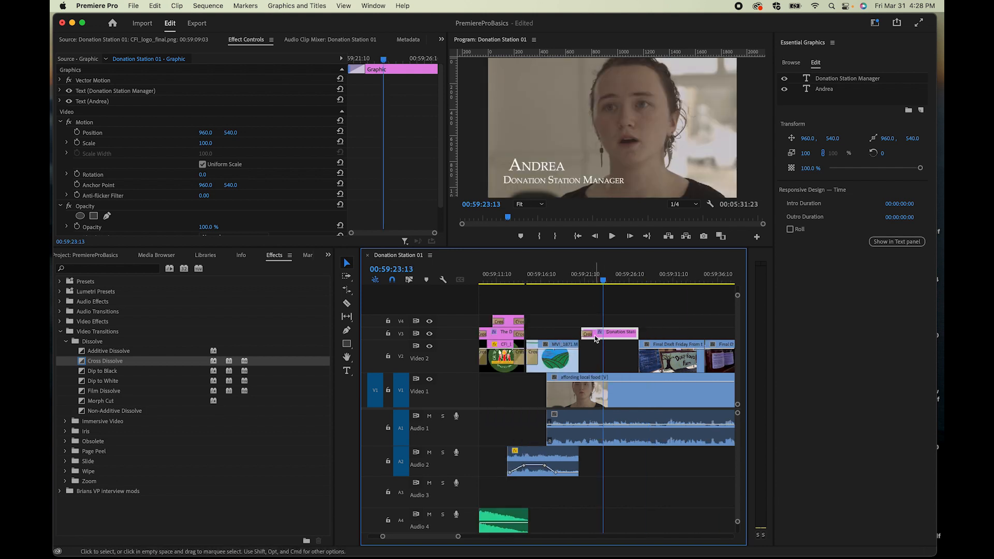
Scrub through the MVI_1871.MOV clip between about 00:59:16:00 and 00:59:18:09 to review where the interview audio begins beneath it.
key(Left)
mouse_move(549, 278)
mouse_down()
mouse_move(530, 279)
mouse_move(538, 279)
mouse_up()
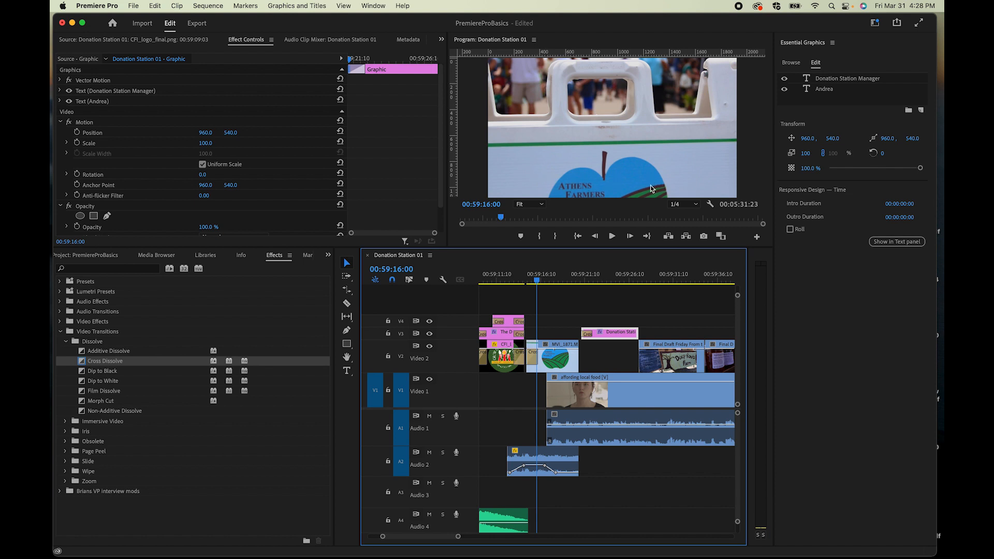
drag(538, 284, 559, 282)
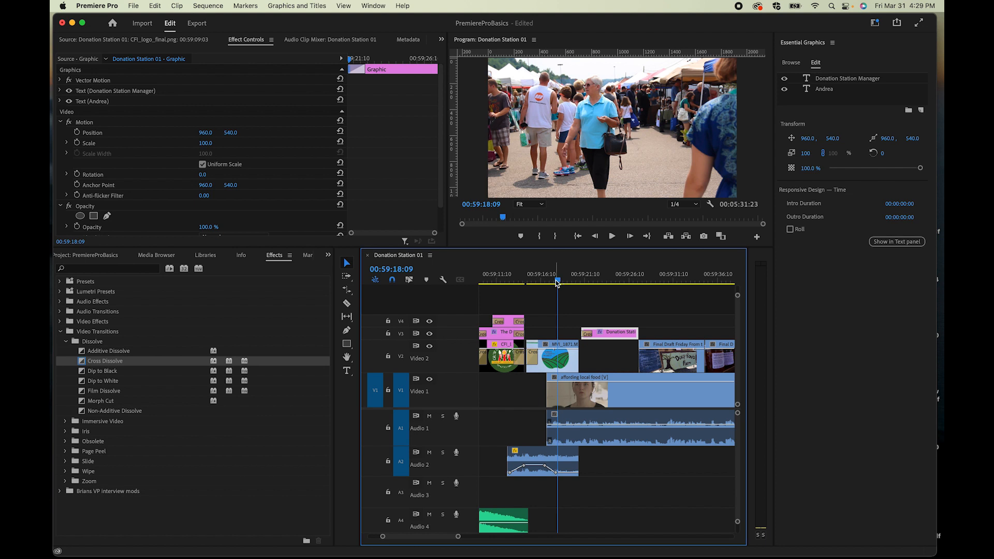
drag(558, 283, 546, 284)
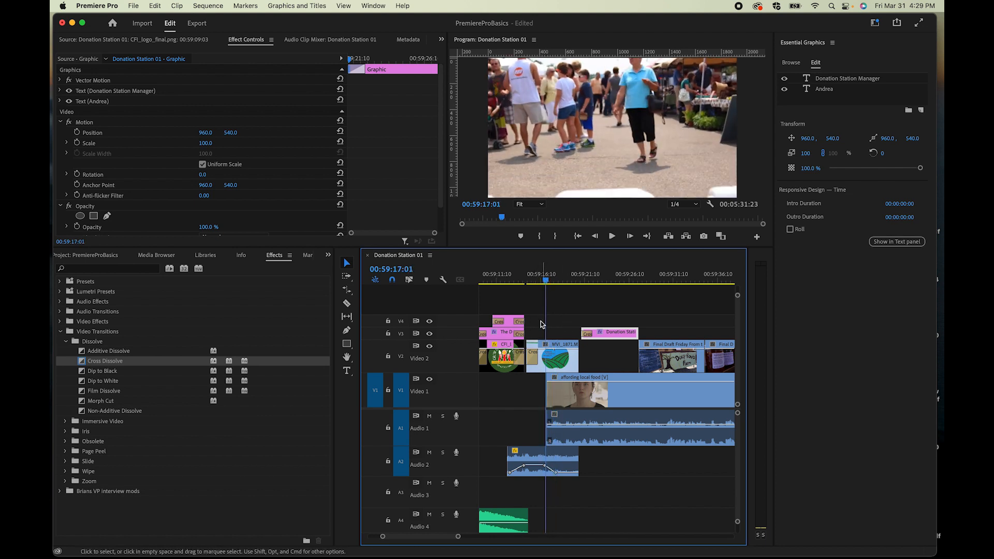
Go to the closing CFI_logo_final.png clip at 01:03:58:13 and look over the clips that lead up to it.
key(minus)
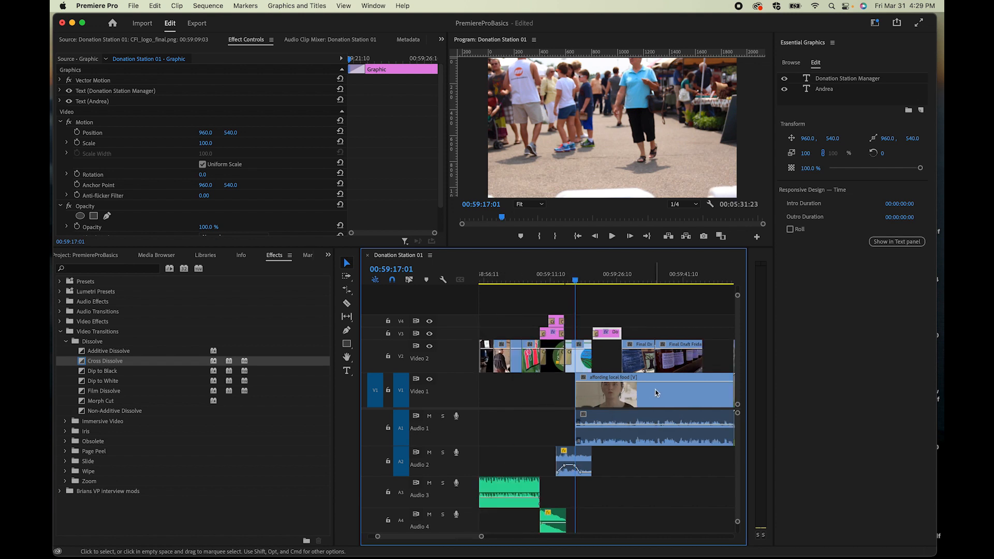
scroll(656, 393, right, 10)
scroll(656, 393, right, 15)
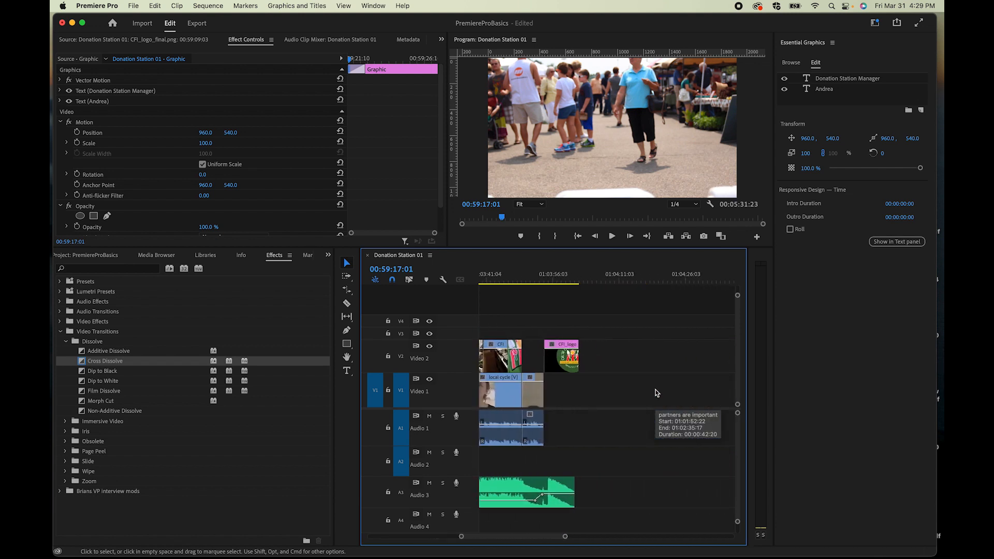
click(534, 276)
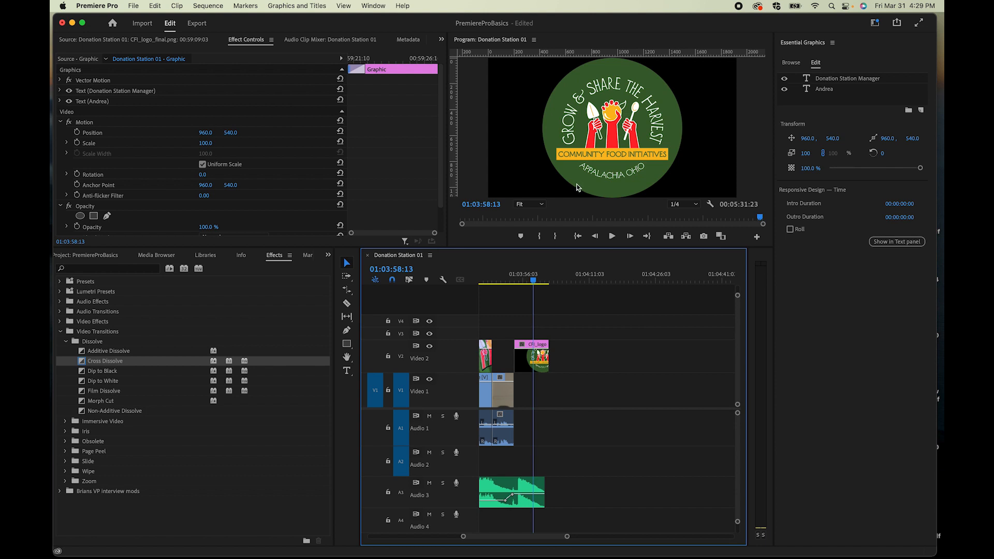
scroll(544, 433, left, 3)
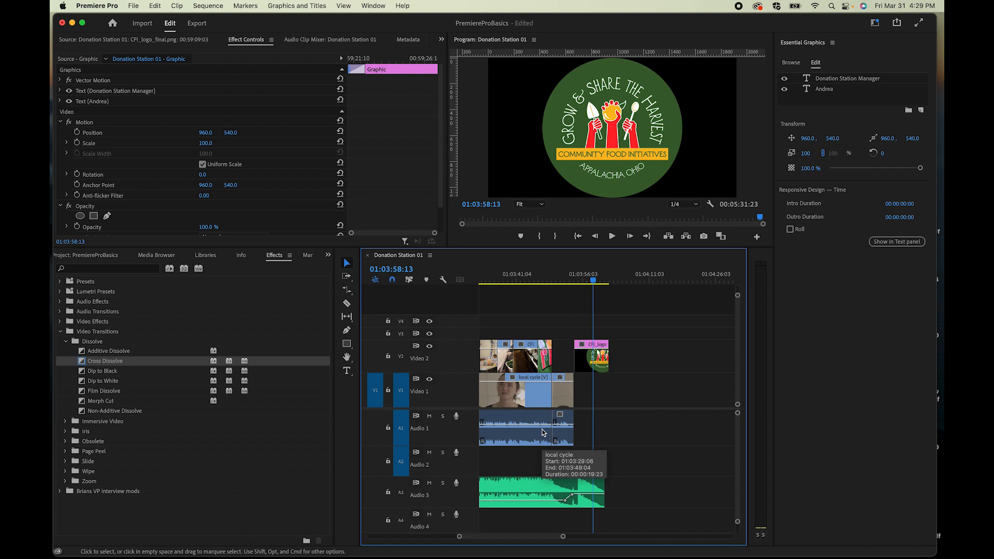
key(minus)
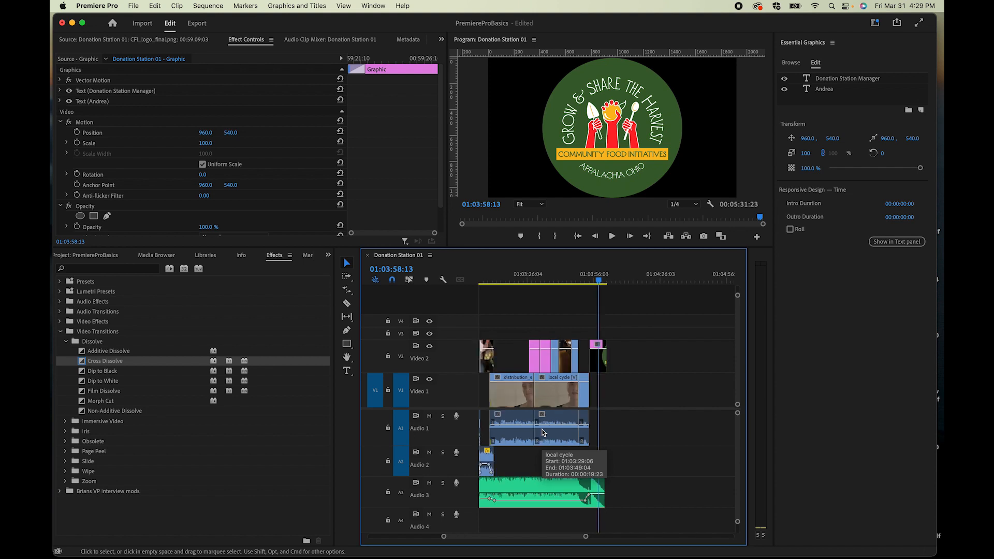
scroll(520, 421, left, 2)
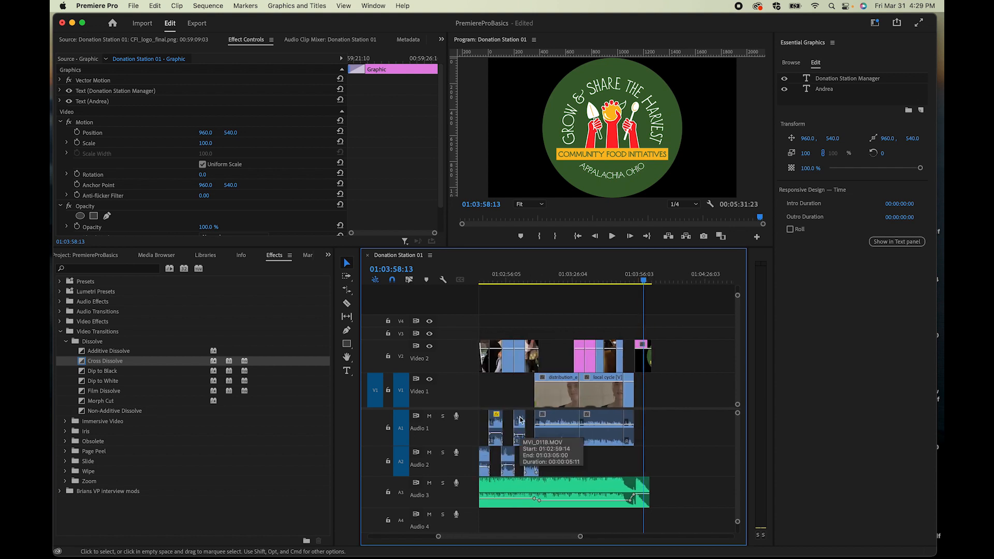
scroll(520, 421, left, 4)
scroll(520, 420, right, 5)
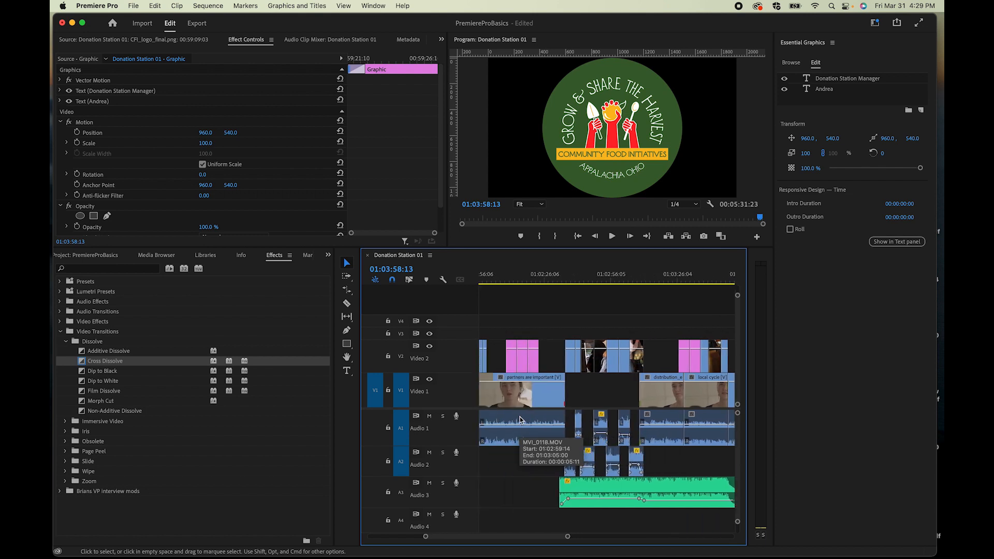
scroll(521, 420, right, 2)
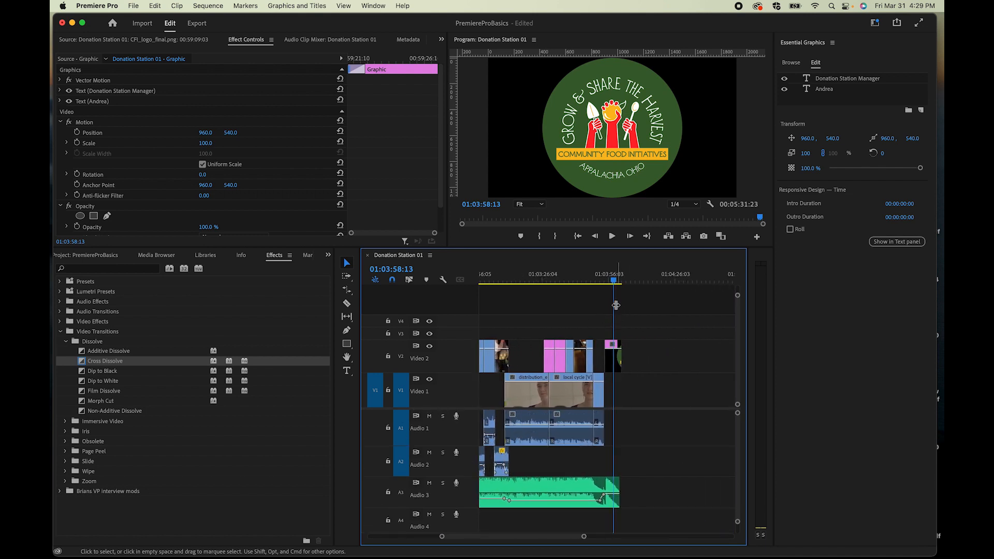
Add a Cross Dissolve to the start and the end of the closing CFI_logo_final.png clip and play back the ending.
click(606, 359)
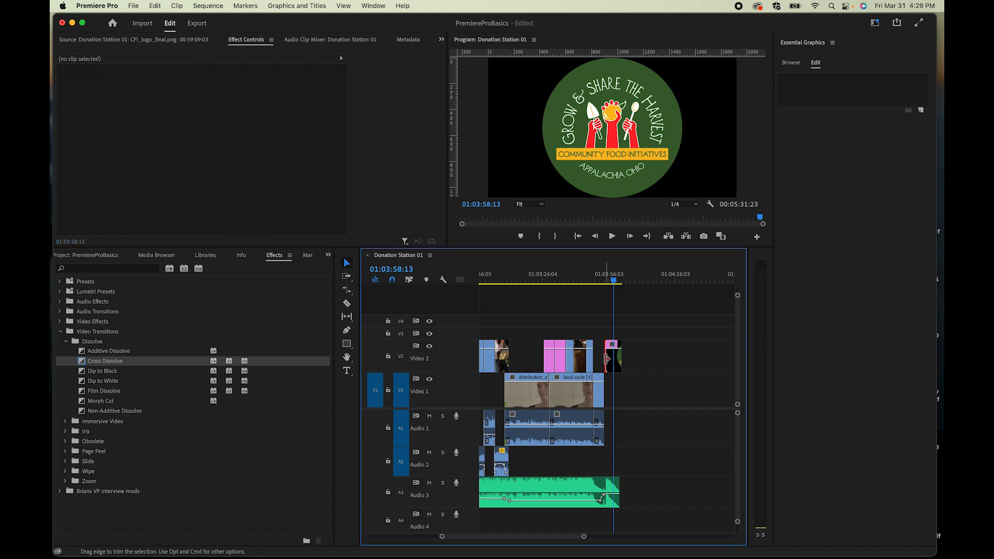
key(=)
key(=)
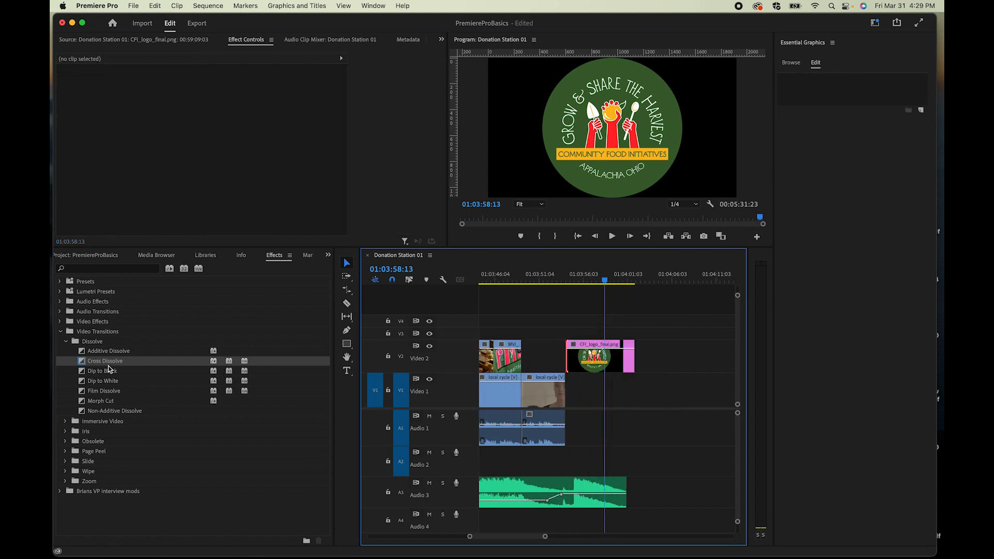
drag(83, 361, 568, 357)
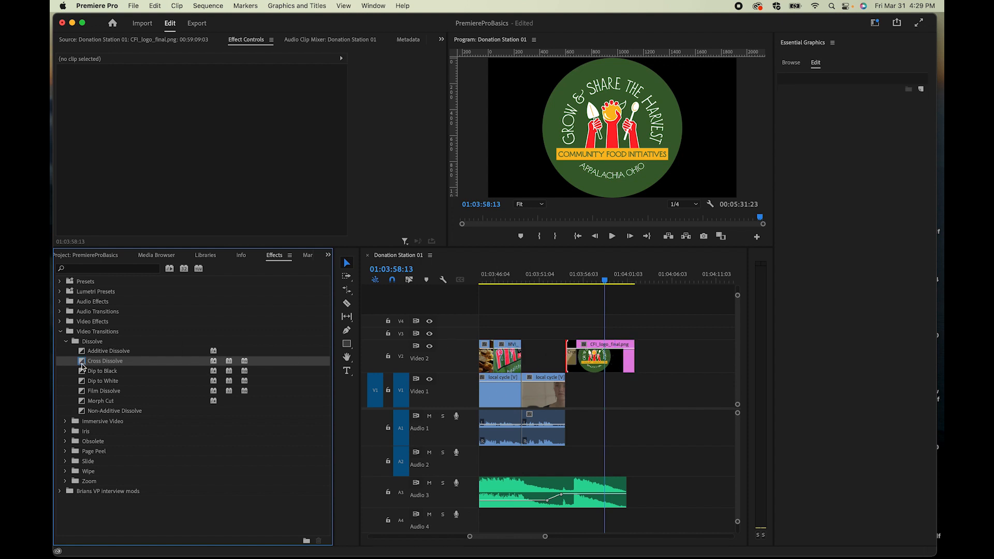
drag(148, 351, 631, 358)
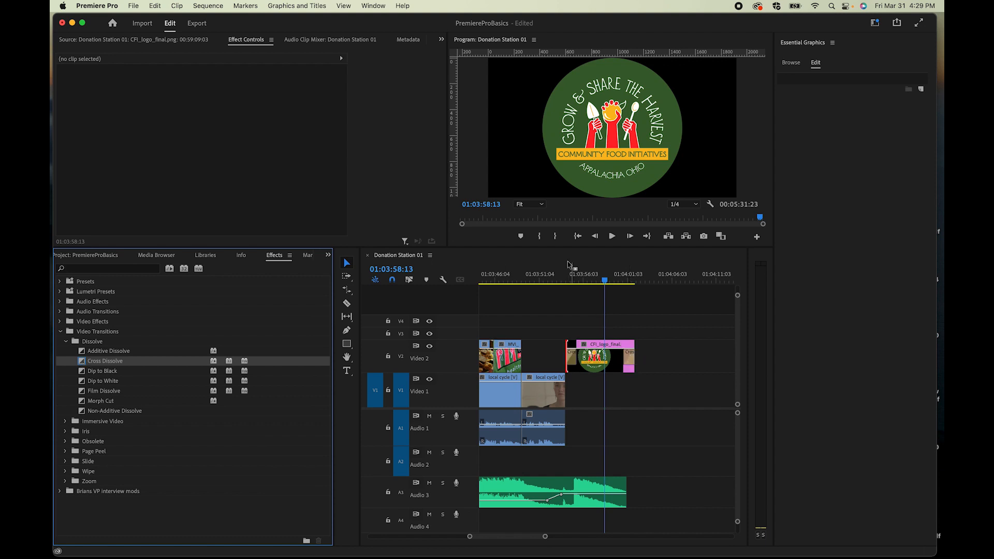
click(558, 279)
key(space)
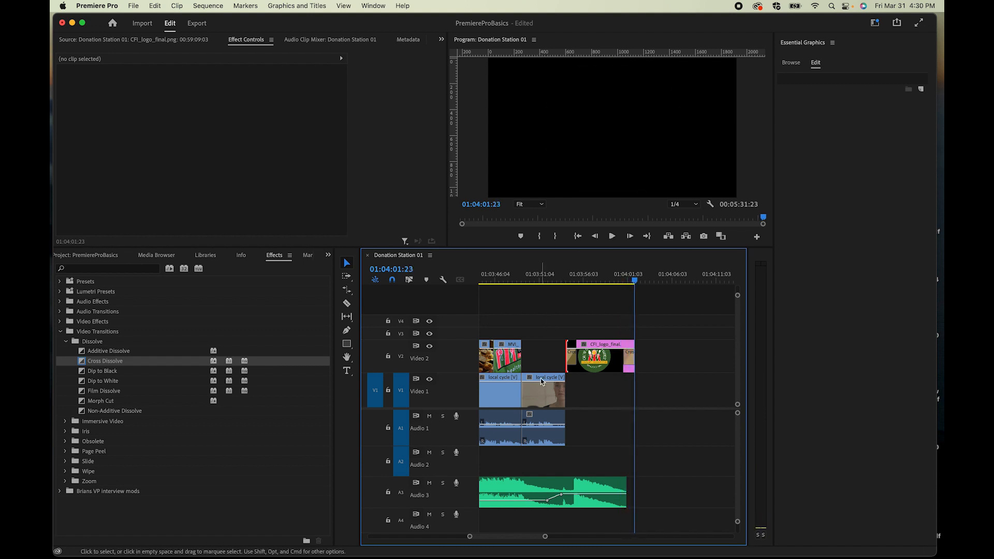
Return to the start of the sequence and play back the fade-in on the opening Blackmagic Pocket Cinema Camera clip.
key(minus)
scroll(548, 439, left, 10)
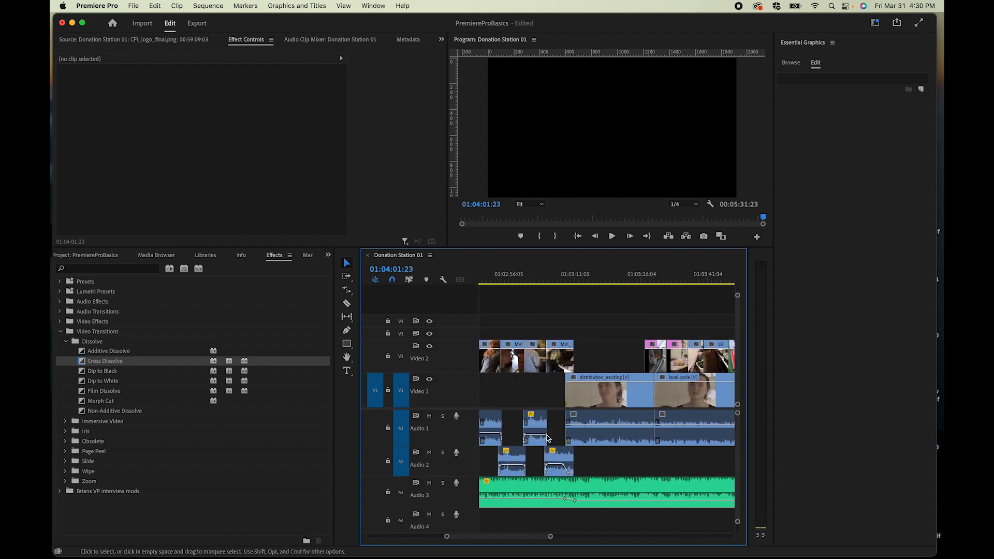
scroll(548, 439, left, 15)
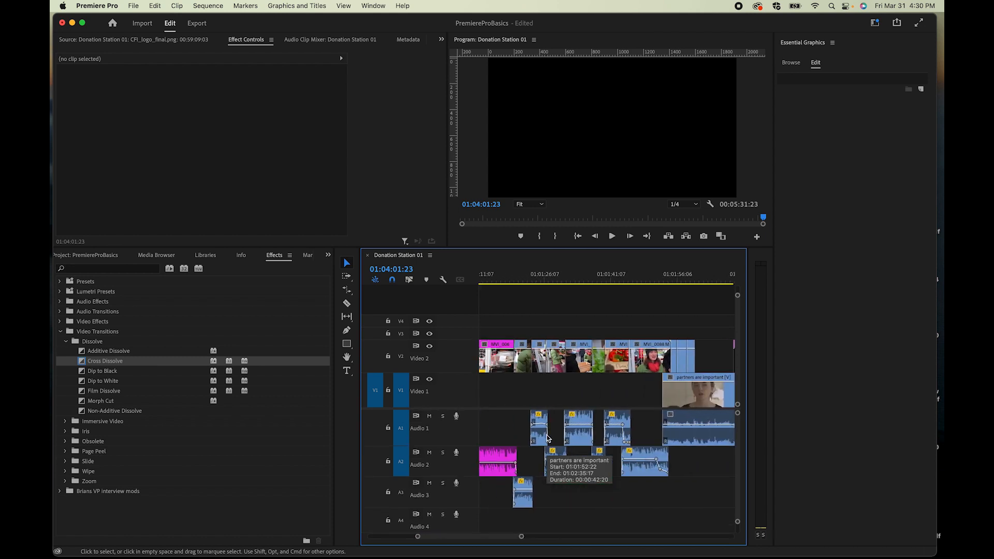
scroll(547, 439, left, 8)
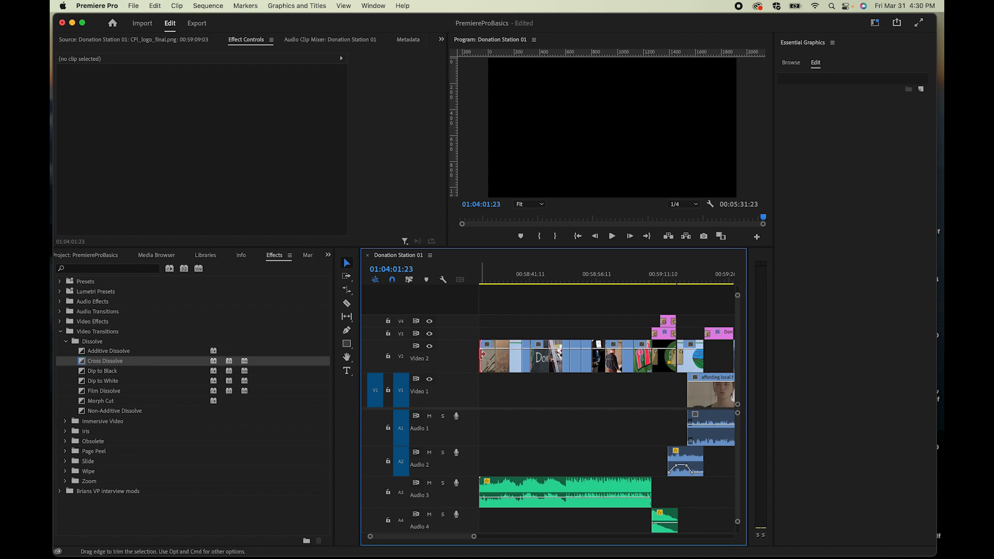
click(486, 280)
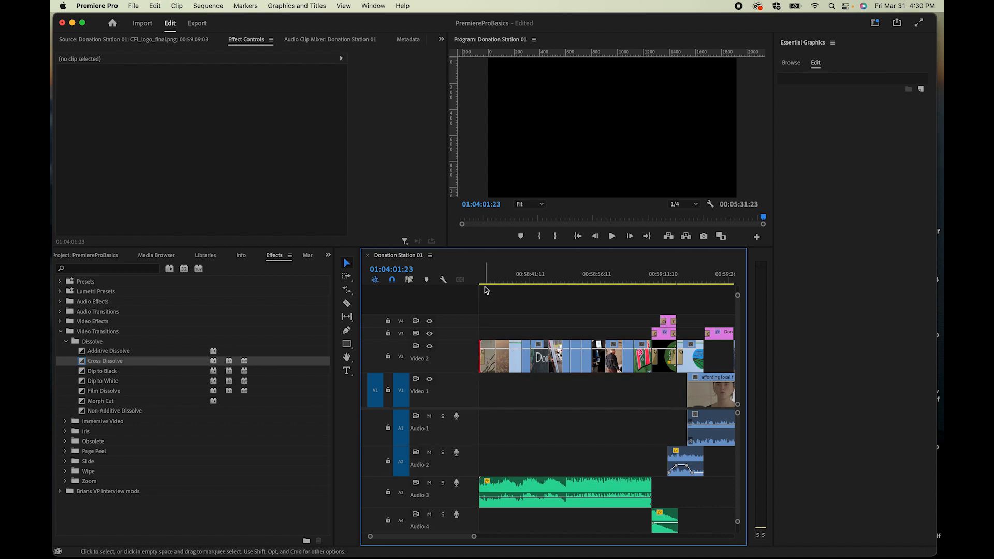
drag(486, 280, 462, 281)
key(space)
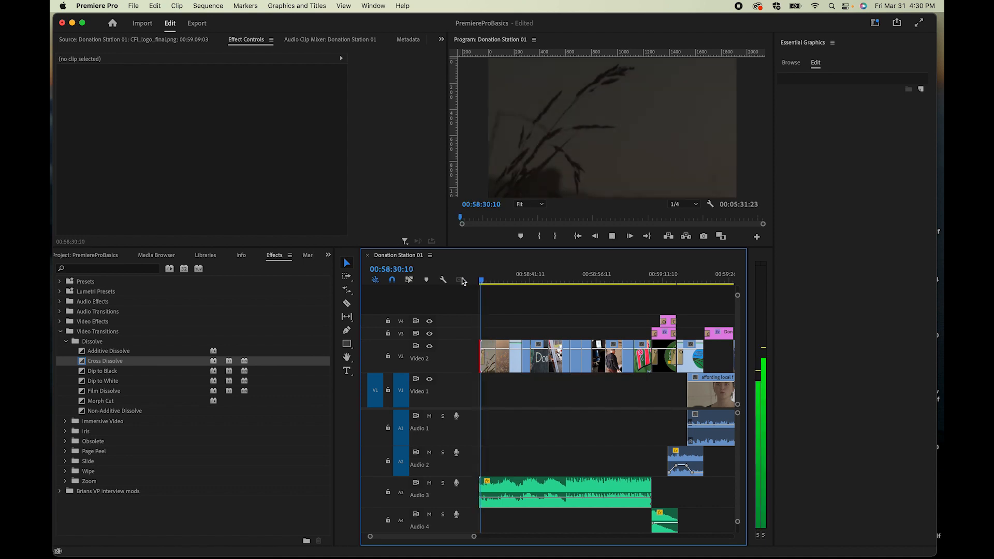
key(space)
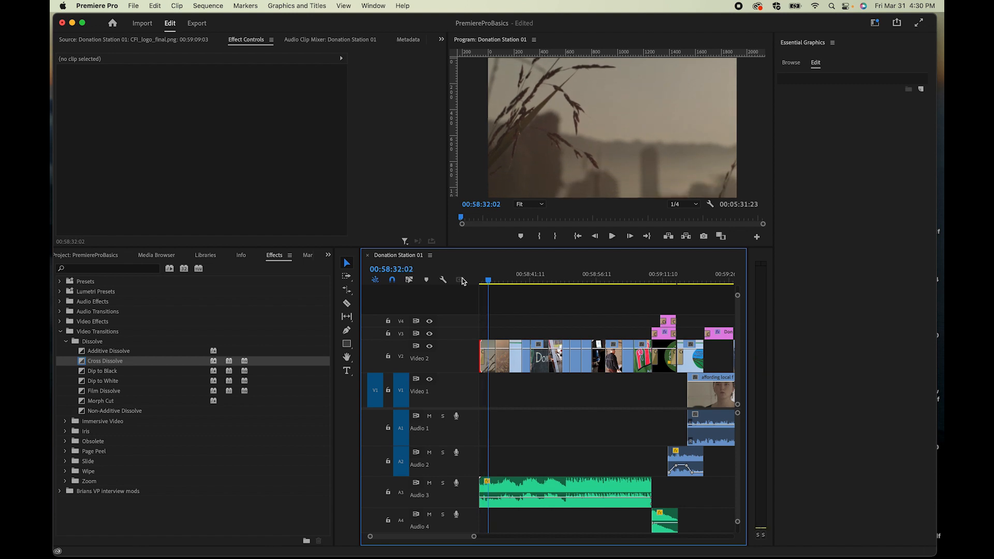
Lengthen the opening clip's Cross Dissolve to 00:00:02:11 and play back the slower fade-in.
key(equal)
key(equal)
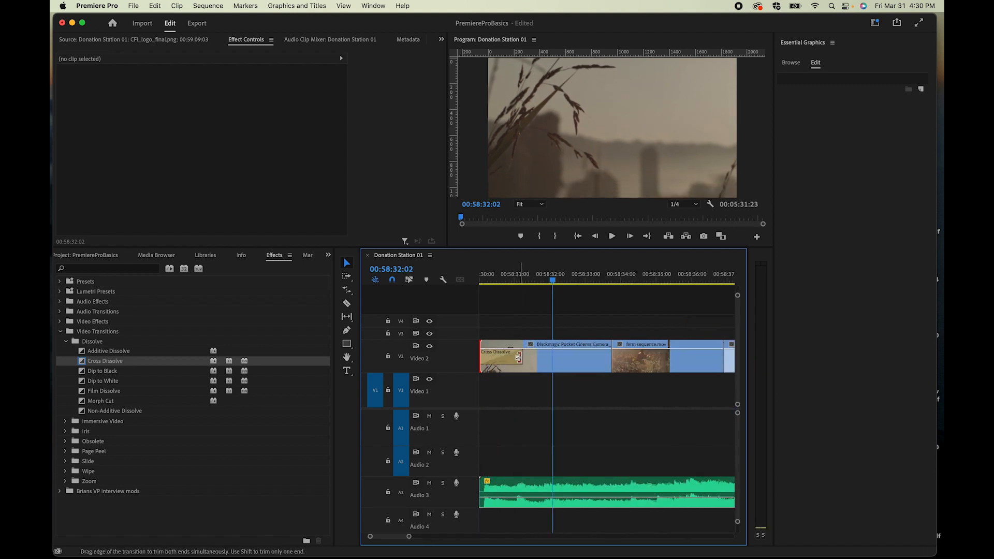
drag(519, 357, 566, 357)
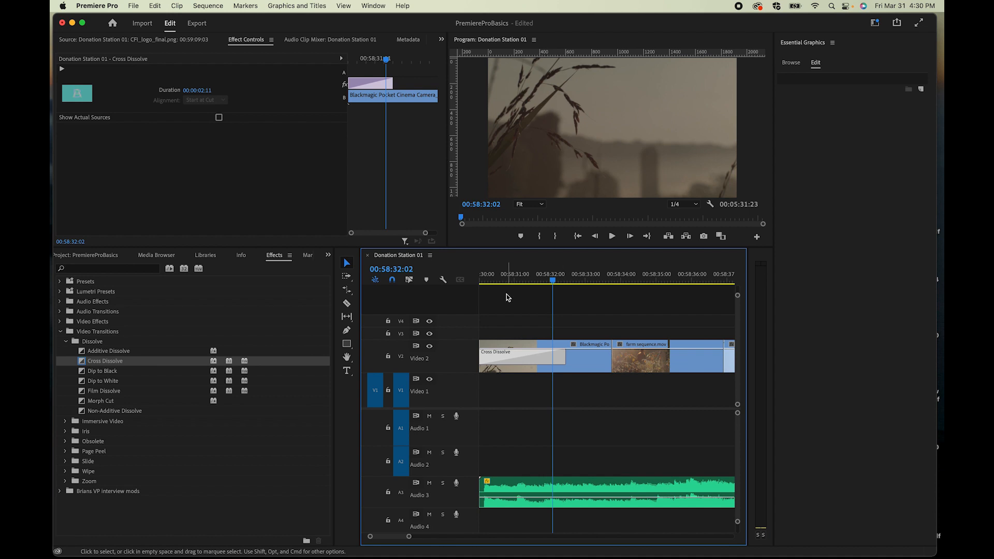
drag(502, 276, 480, 275)
key(space)
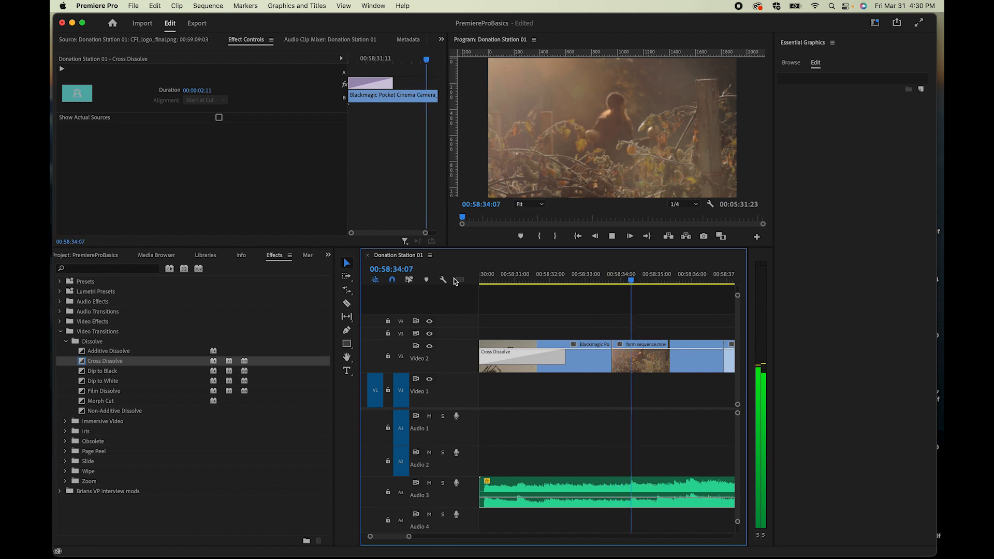
key(space)
Add Cross Dissolves at both ends of the farm sequence.mov clip and play back the opening from 00:58:30:00.
click(620, 357)
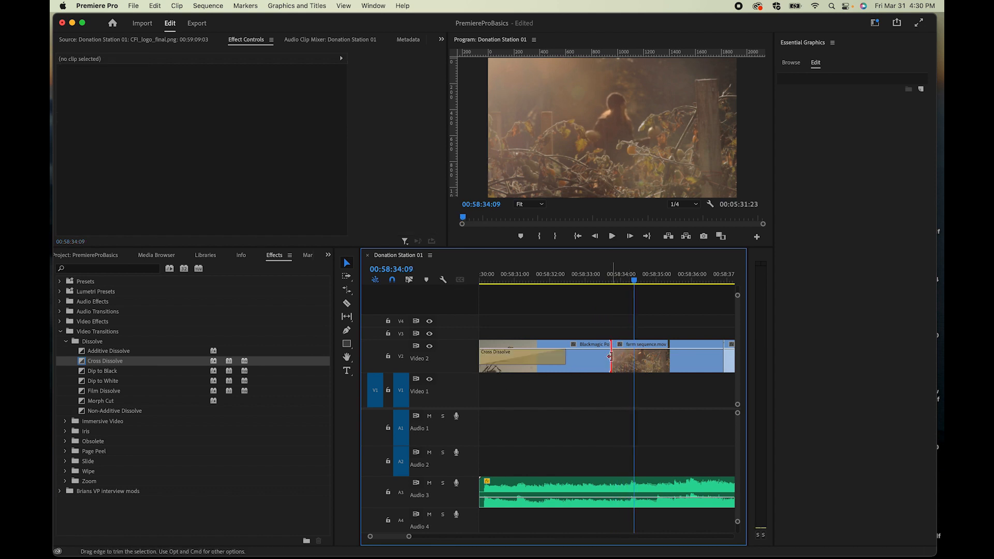
key(super+d)
scroll(655, 359, right, 3)
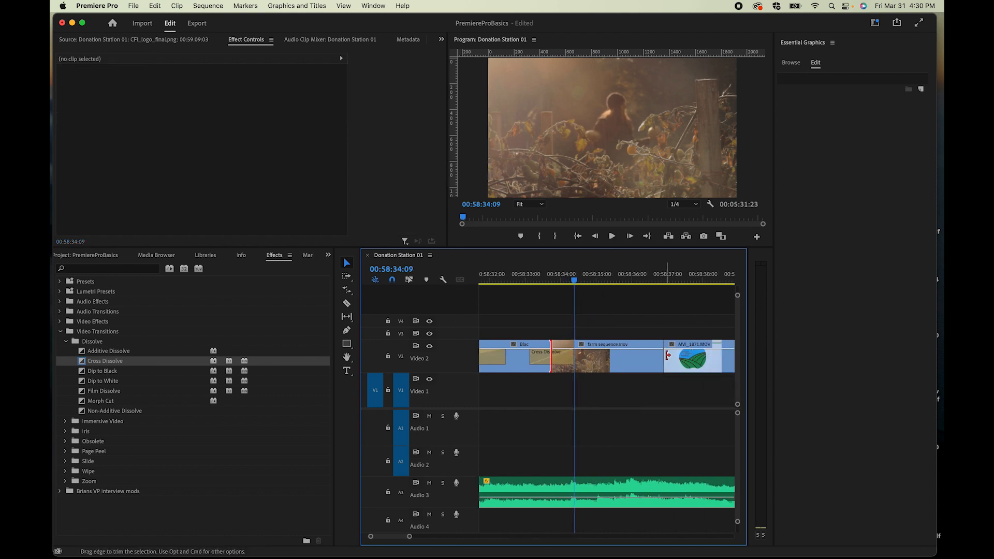
key(super+d)
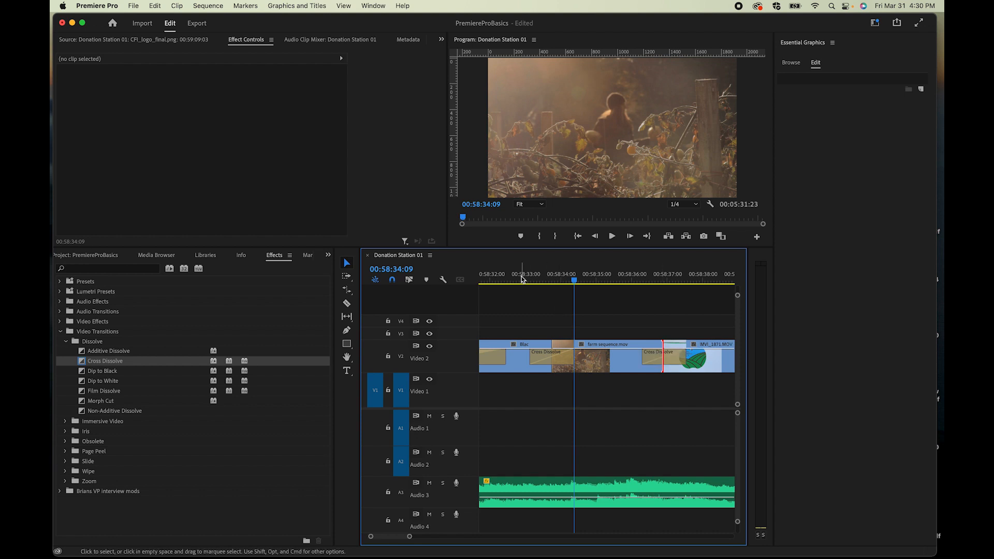
drag(521, 279, 453, 283)
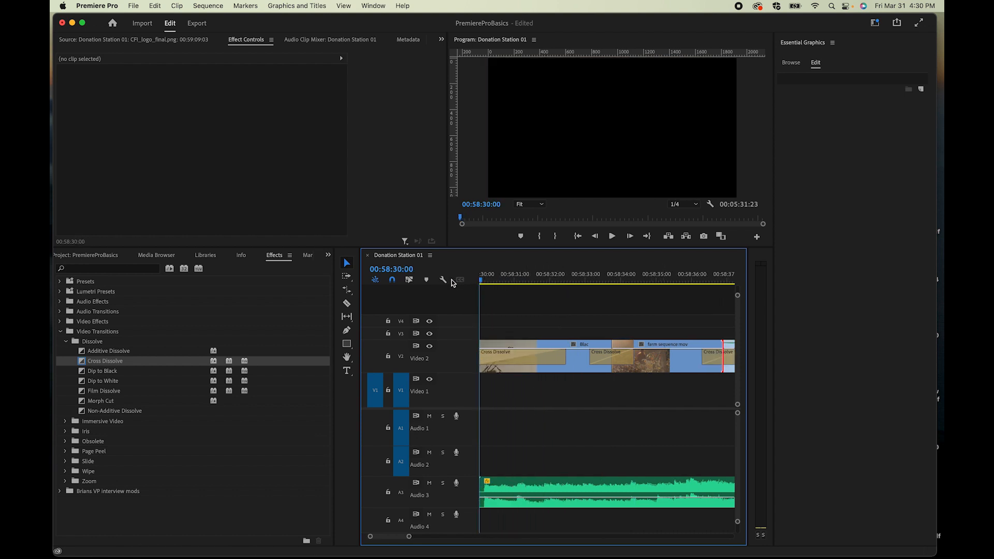
key(space)
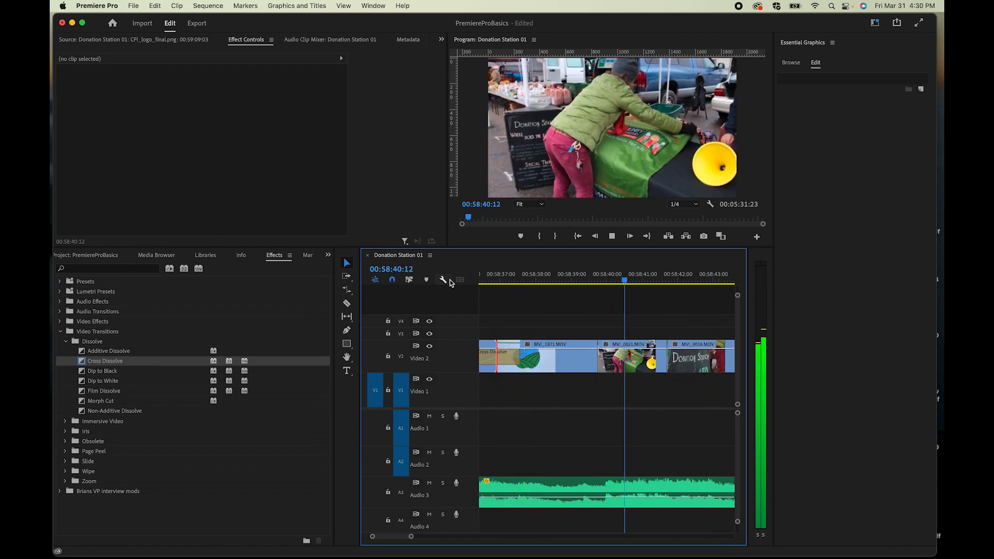
key(space)
Look through the sequence up to the still photos on Video 2 above the "partners are important" interview clip.
key(minus)
scroll(477, 331, right, 5)
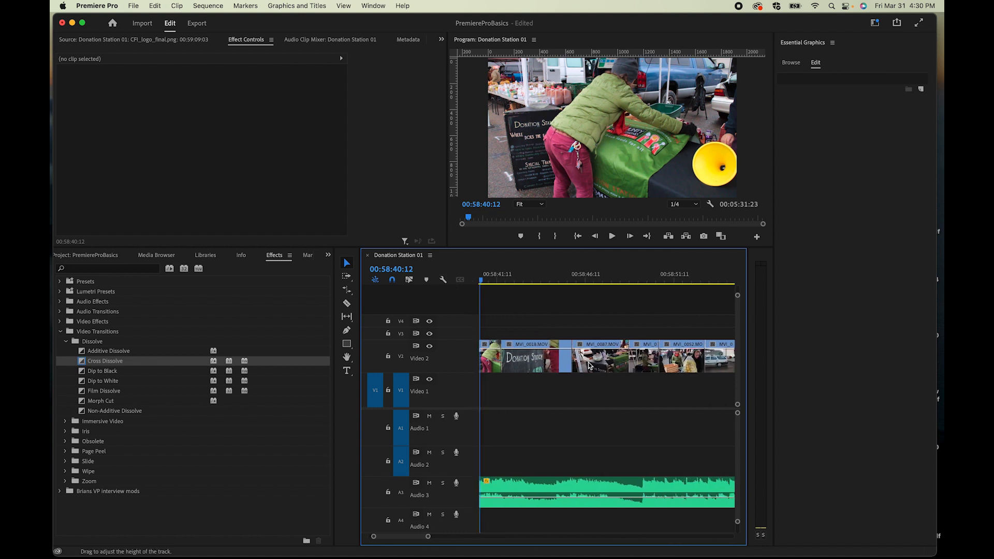
scroll(588, 365, right, 10)
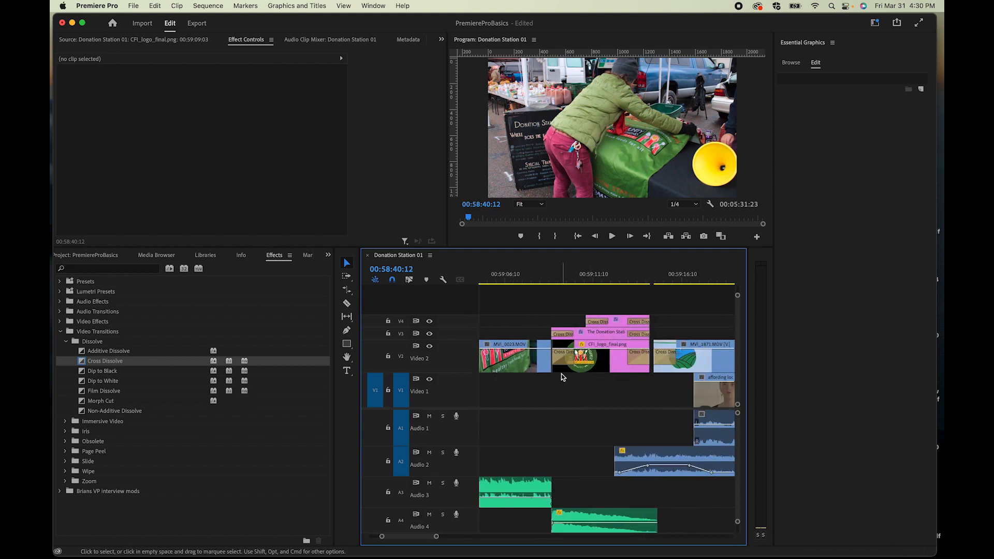
scroll(616, 377, right, 6)
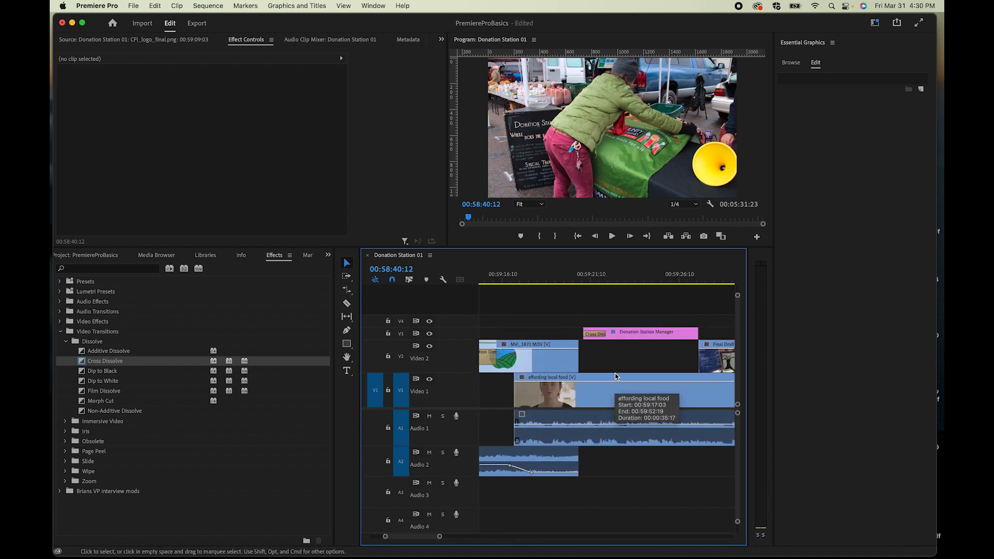
scroll(616, 377, right, 8)
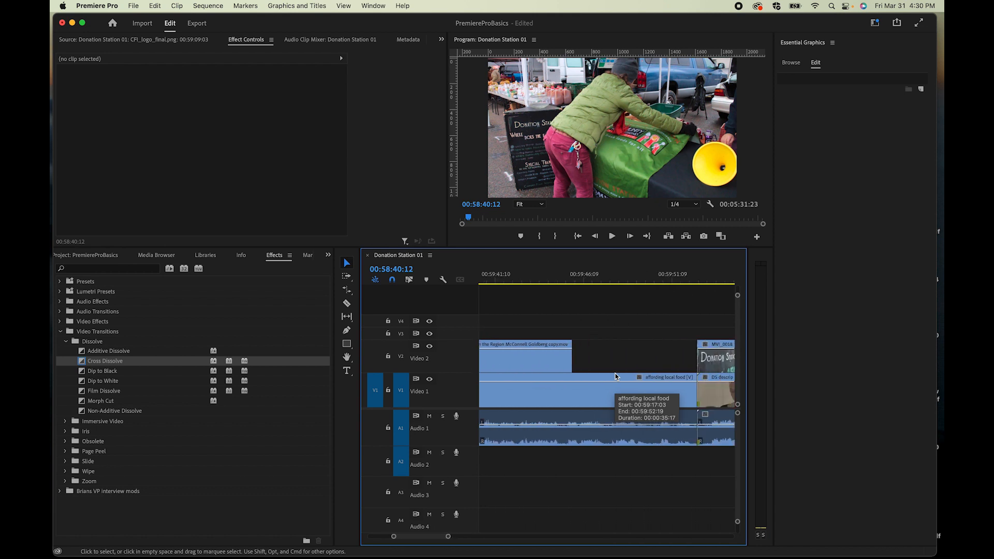
scroll(616, 377, right, 10)
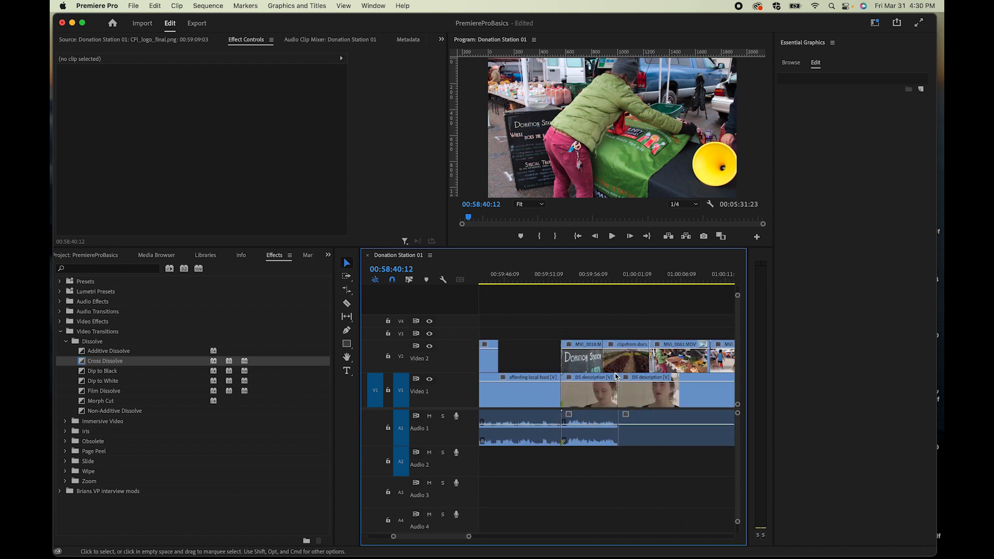
scroll(616, 377, right, 6)
scroll(616, 377, right, 10)
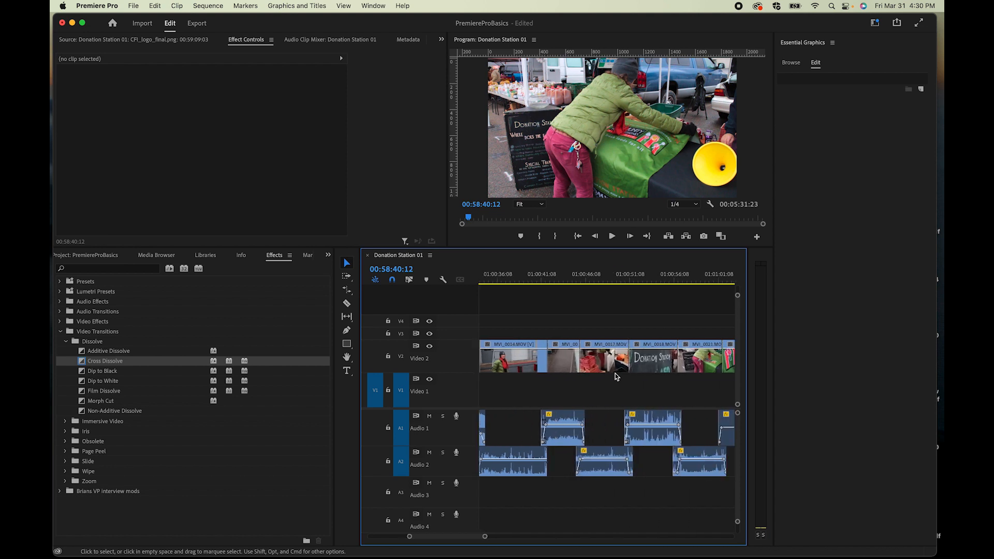
scroll(616, 377, right, 5)
scroll(616, 377, right, 10)
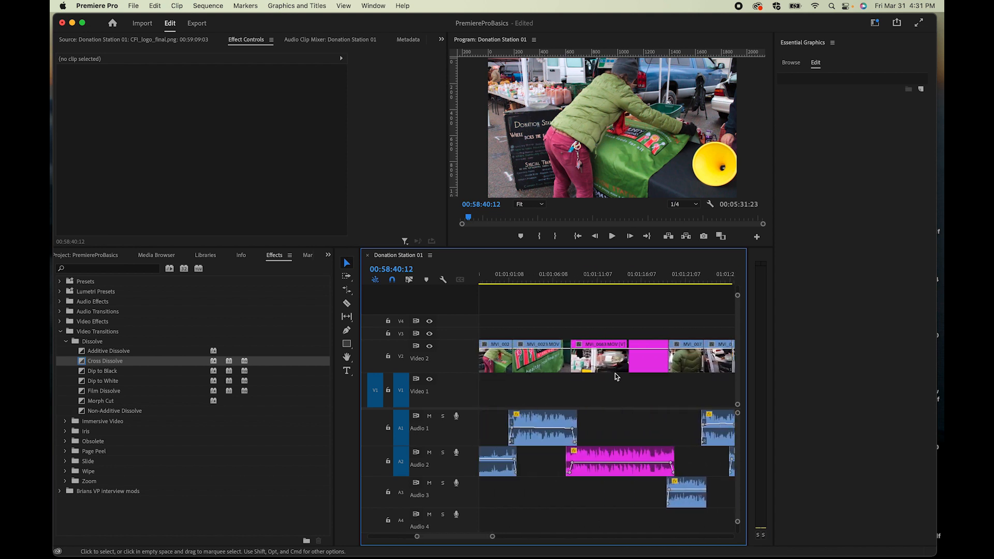
scroll(616, 376, right, 7)
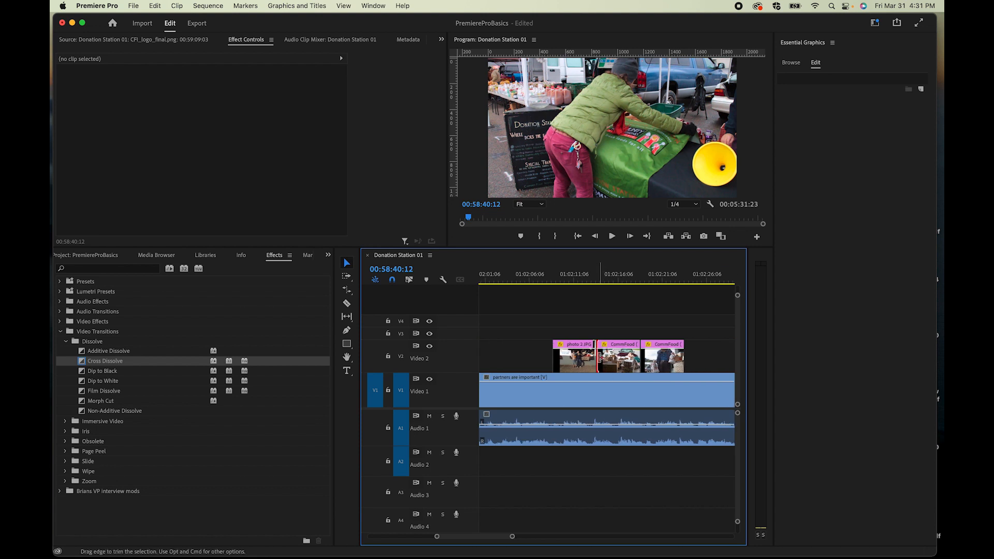
Add a Cross Dissolve between the second and third still photos on Video 2 and play back the photo series.
click(642, 357)
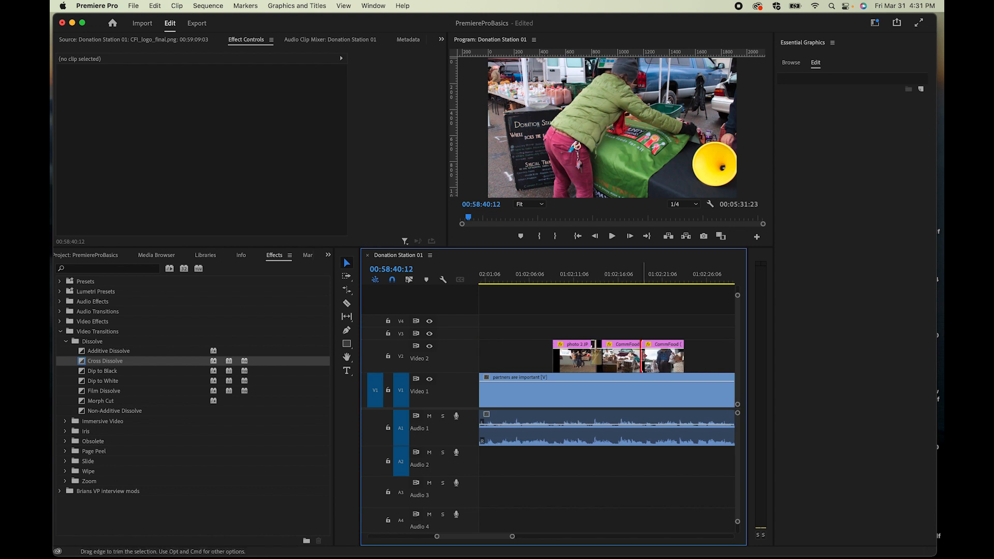
key(super+d)
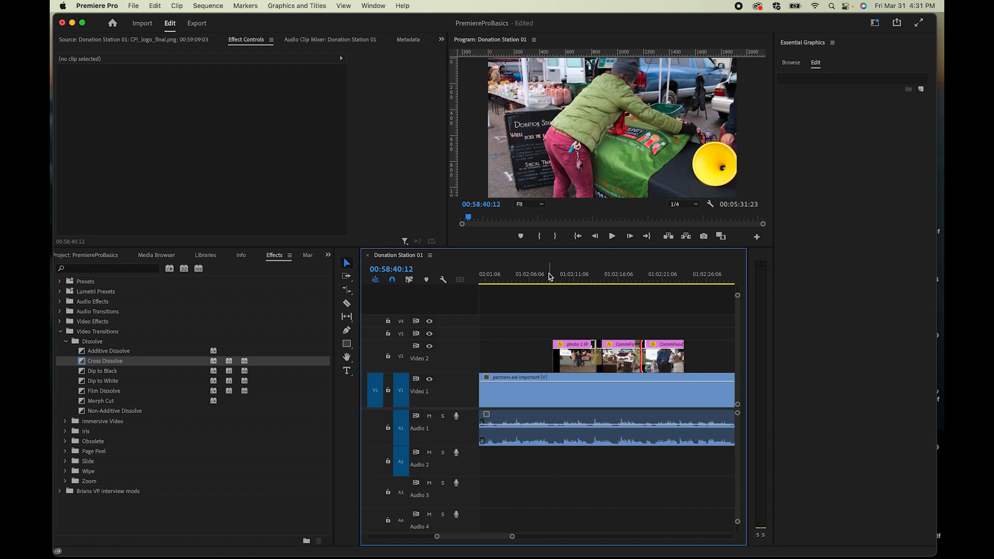
click(550, 277)
key(space)
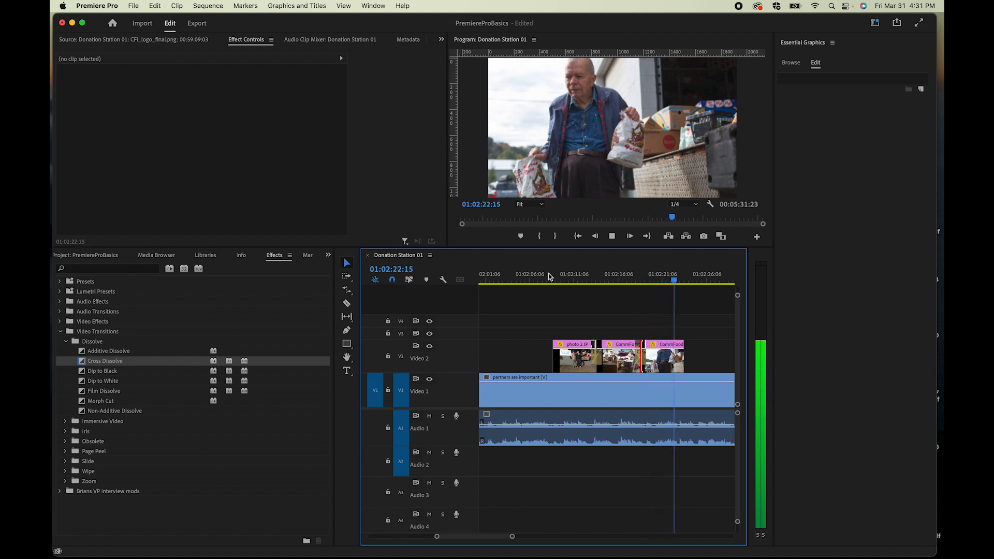
key(space)
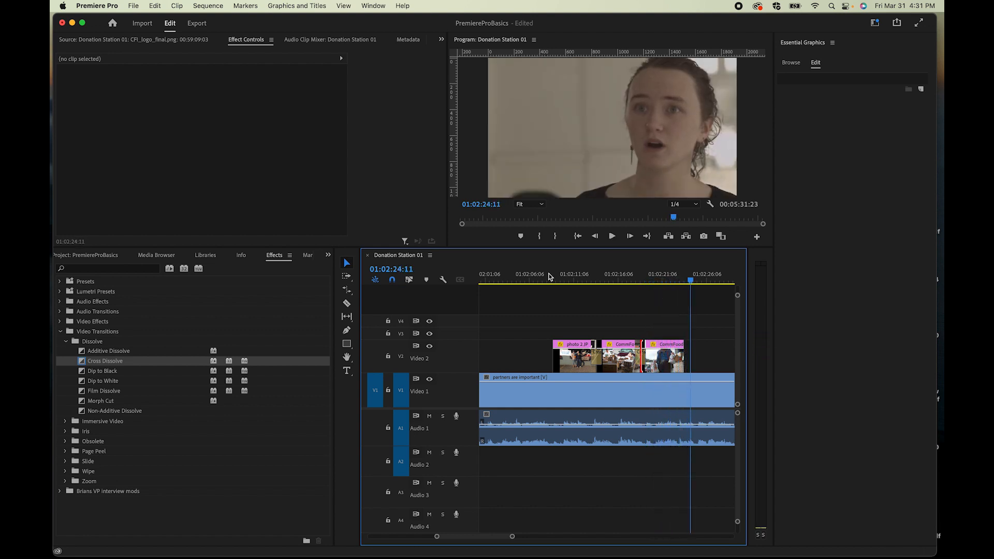
Fit the whole sequence in the timeline and close the Essential Graphics panel.
key(minus)
key(minus)
key(minus)
scroll(583, 329, right, 3)
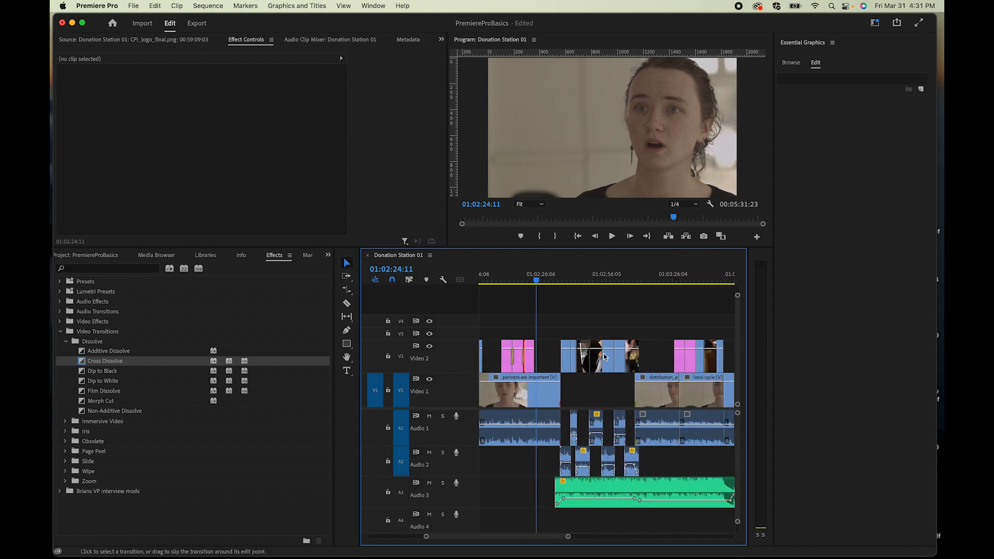
key(backslash)
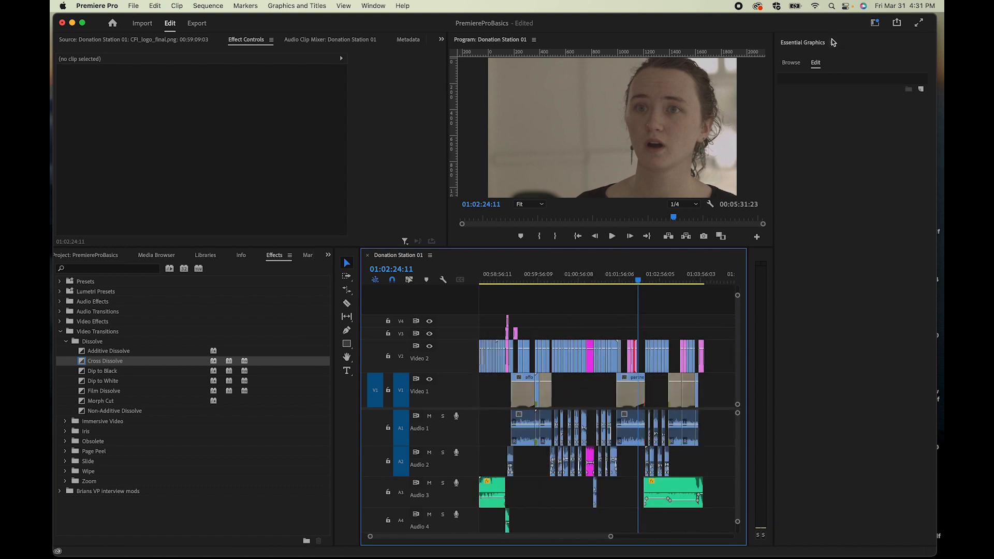
click(832, 43)
click(796, 54)
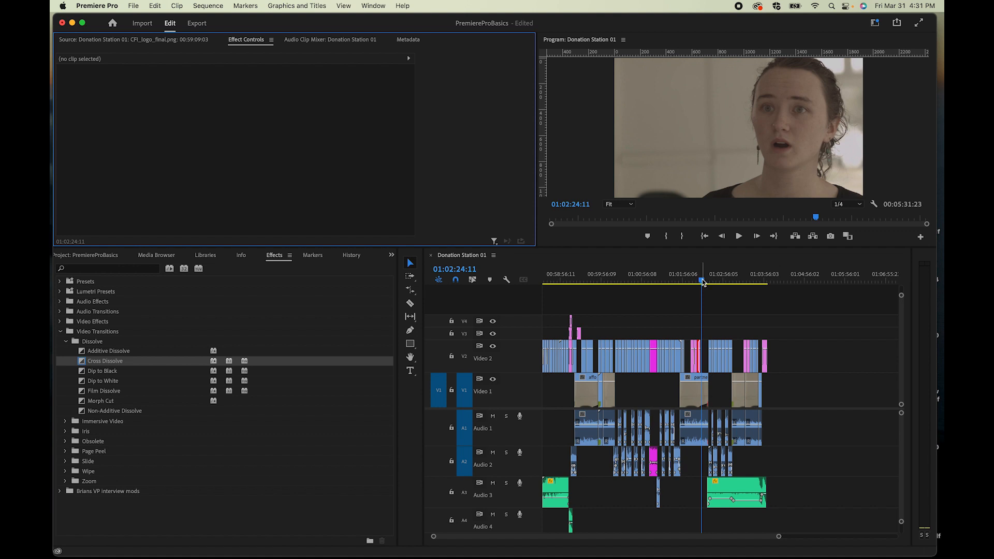
Widen the audio meters and play back the opening music from 00:58:49:10 to check its level.
click(560, 280)
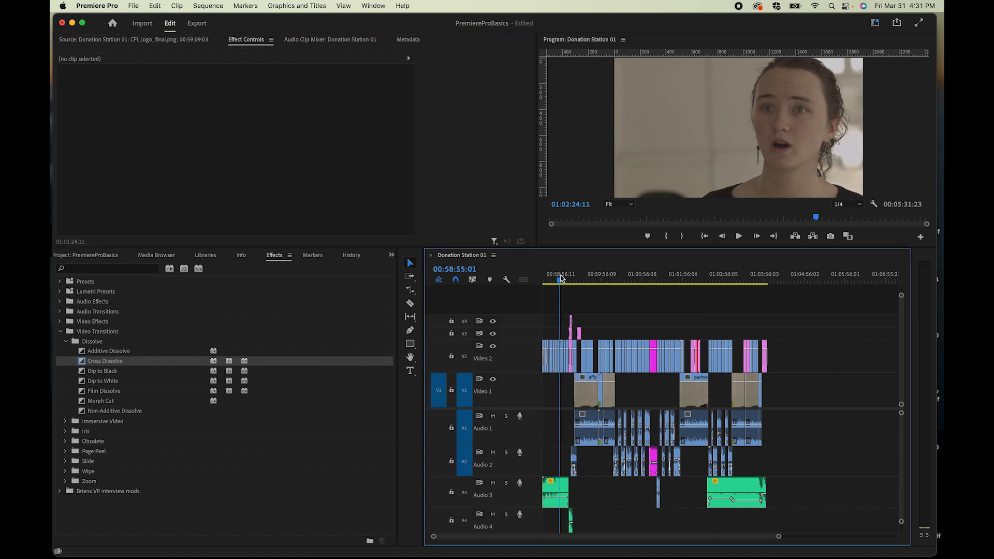
key(equal)
key(equal)
key(equal)
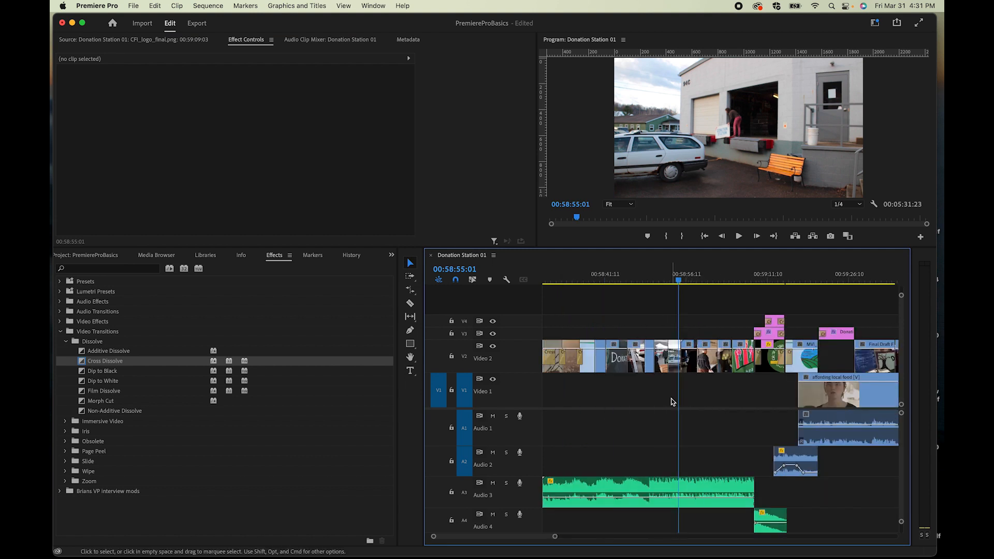
click(648, 280)
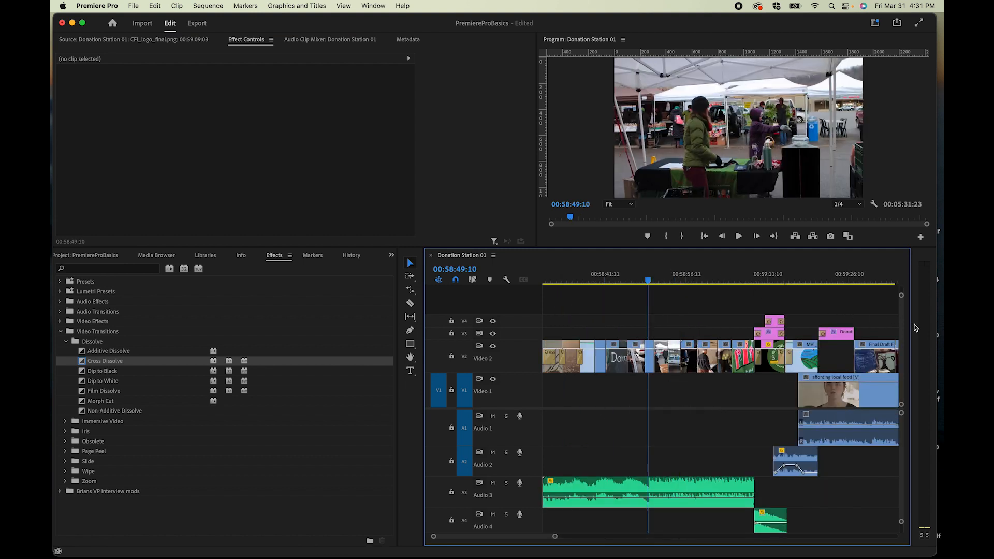
drag(912, 325, 874, 325)
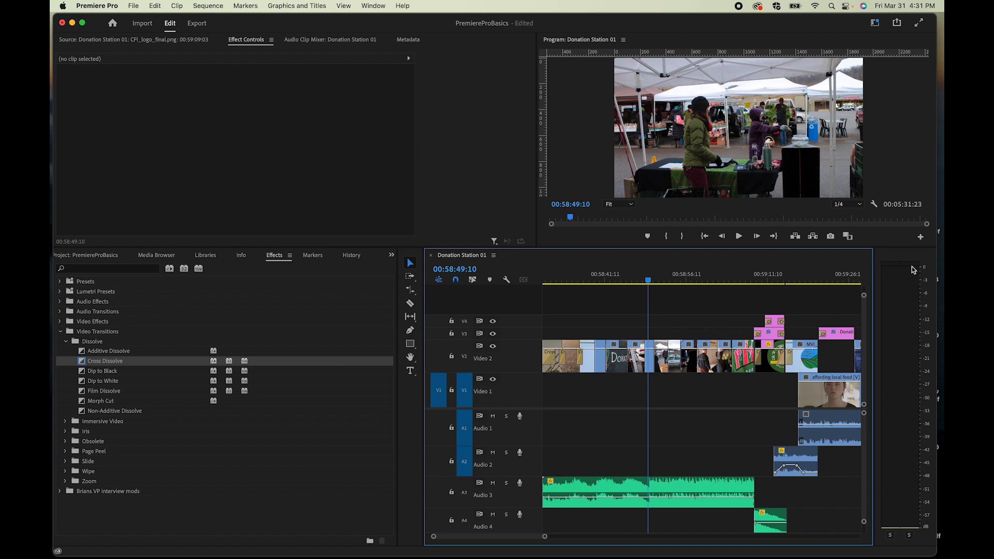
key(space)
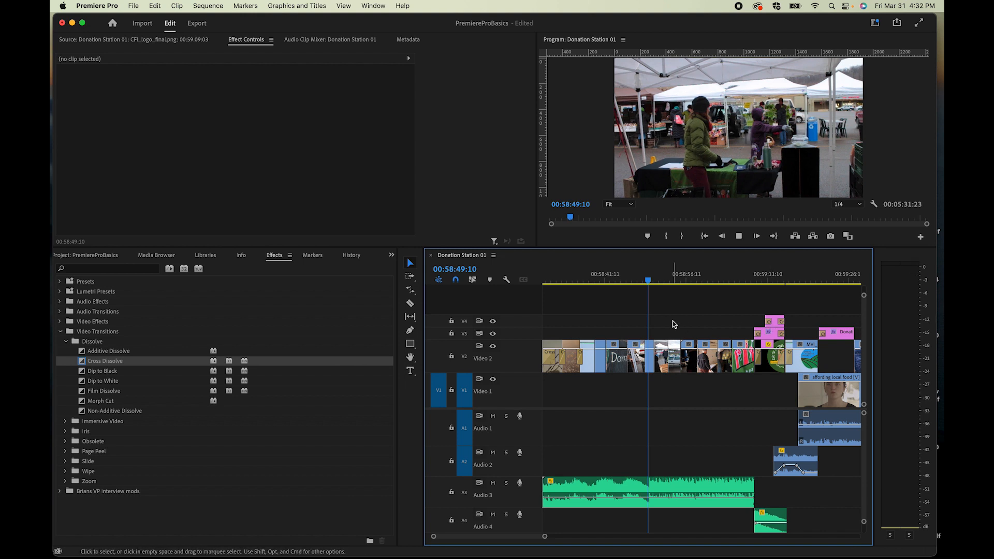
key(space)
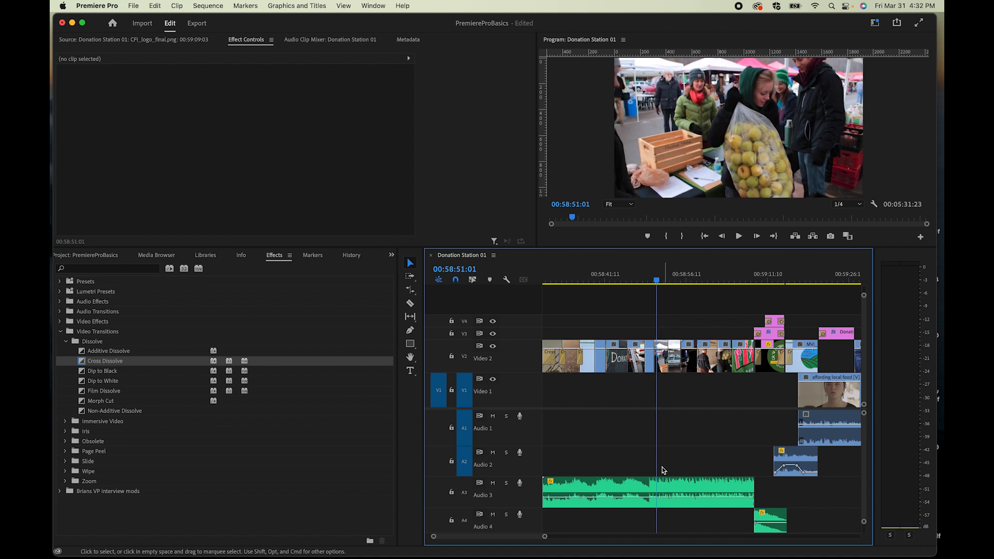
Try the opening music clip on Audio 3 at a volume of -2.2 dB, play it back, and undo the change.
drag(662, 496, 663, 495)
key(space)
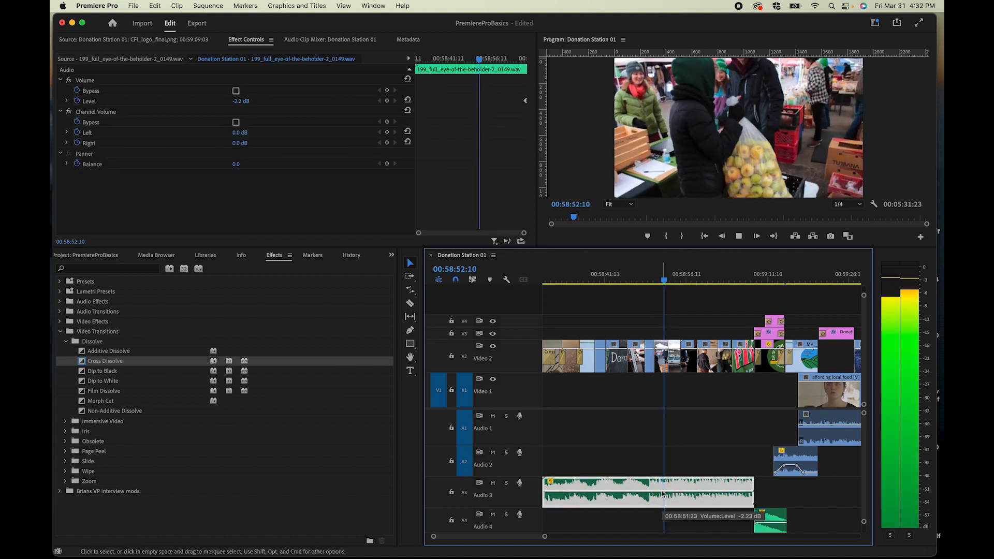
key(space)
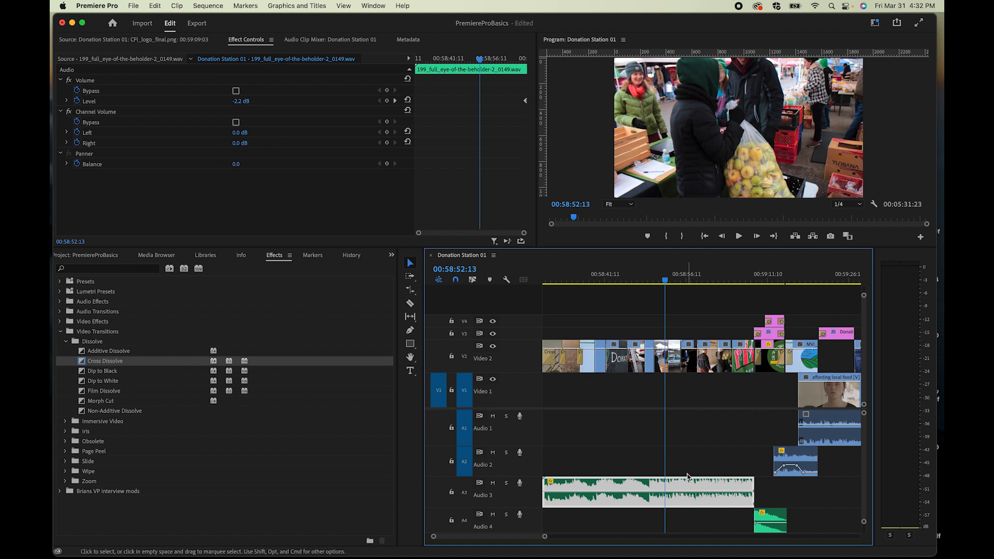
key(super+z)
Play back the music from the sequence opening and the interview from 00:59:22:11 to check their audio levels.
drag(576, 280, 543, 280)
key(space)
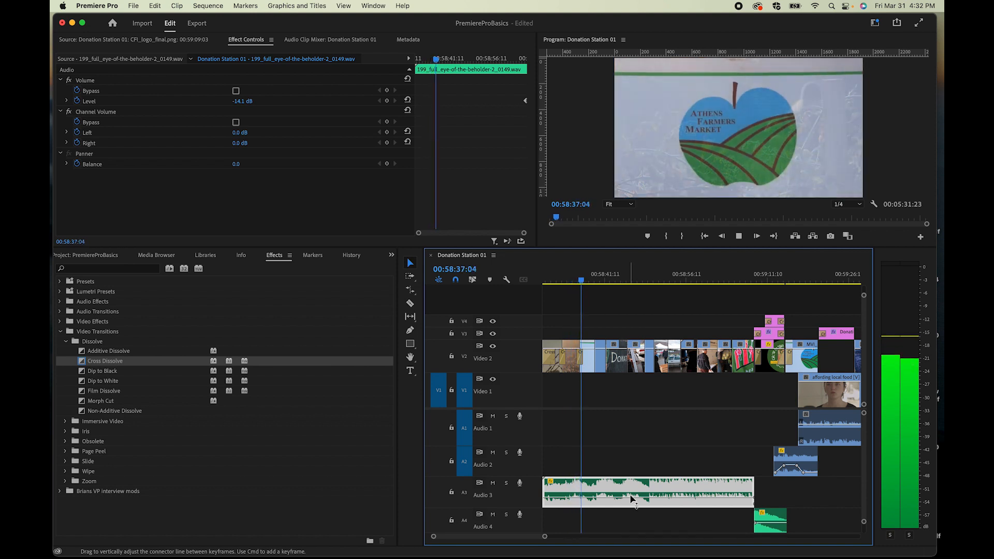
key(space)
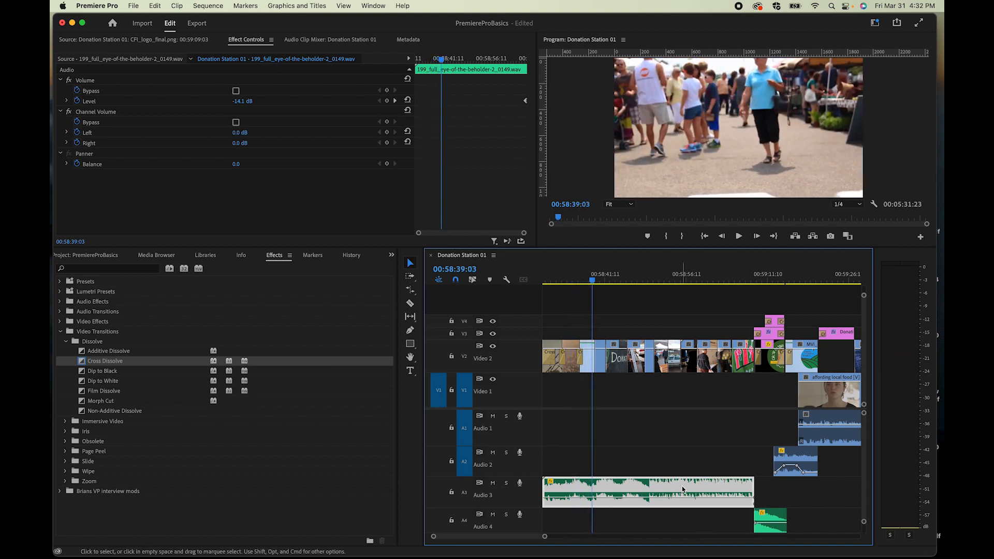
scroll(777, 474, right, 5)
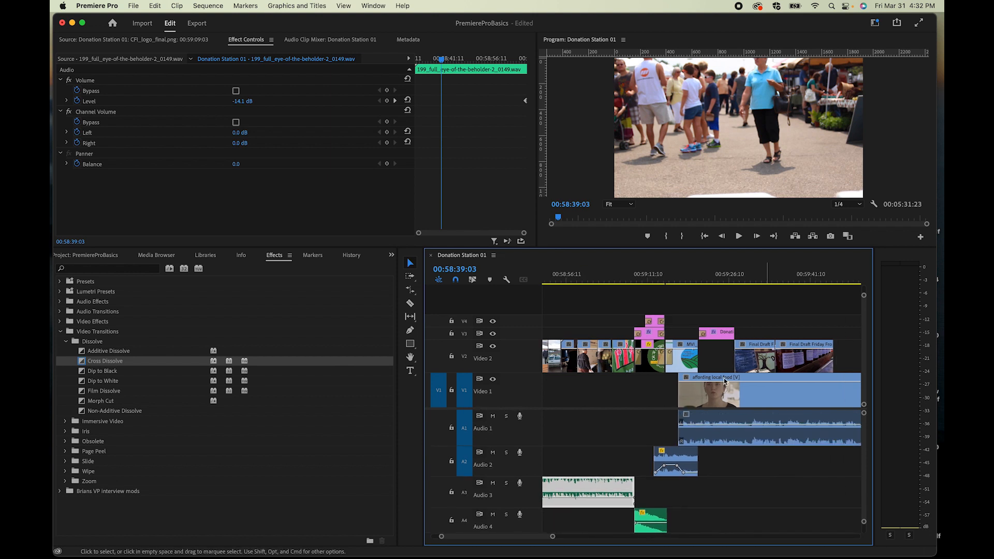
click(709, 282)
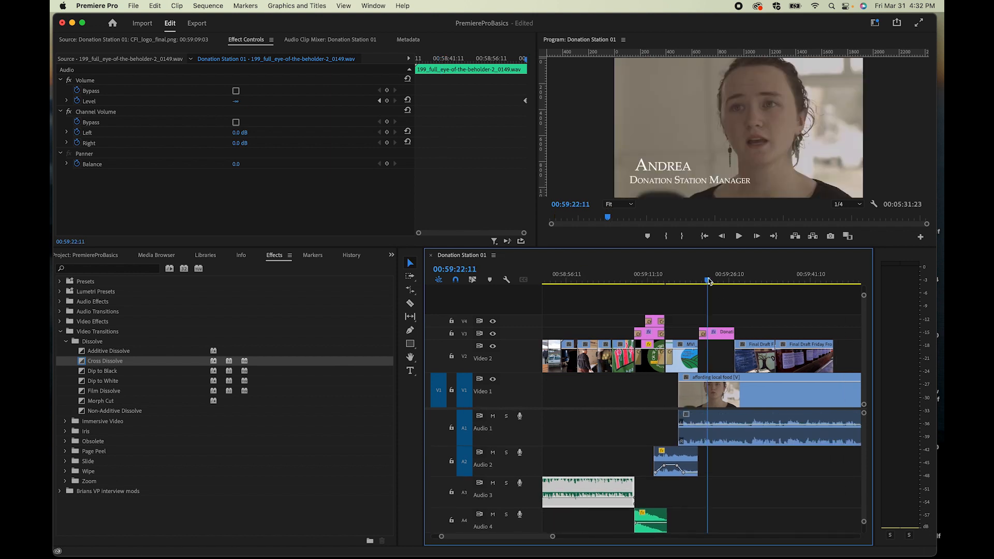
key(space)
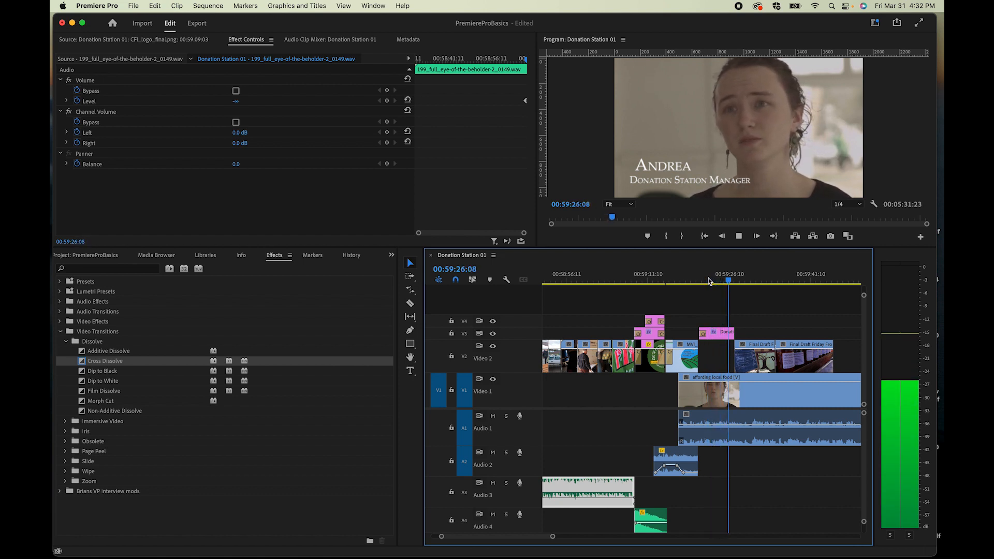
key(space)
Raise the "affording local food" interview audio on Audio 1 to 5.1 dB and play it back.
scroll(810, 496, right, 5)
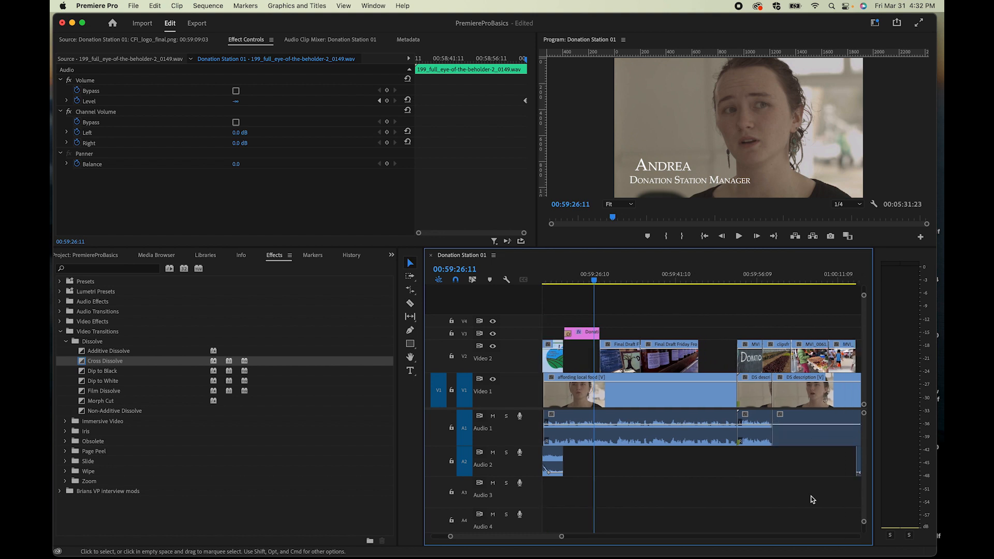
key(minus)
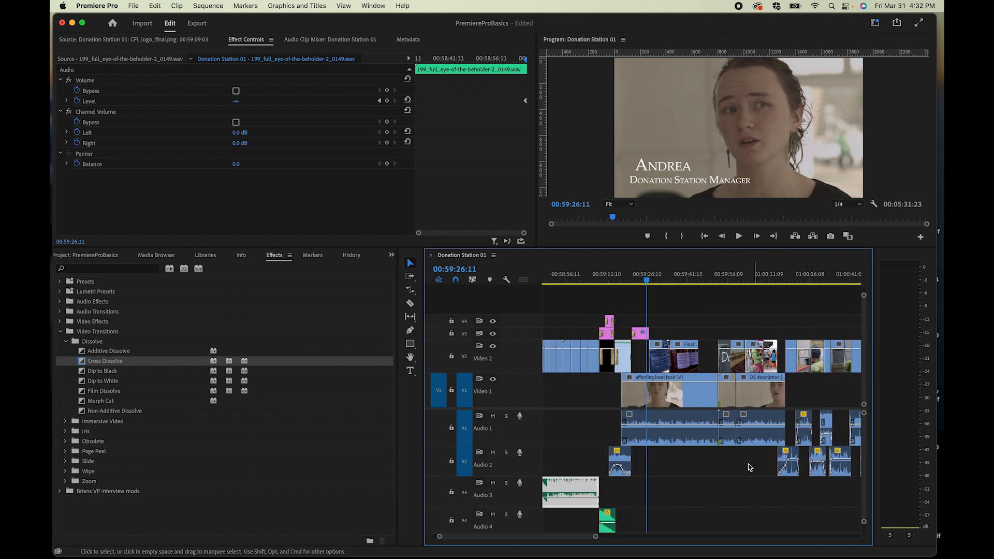
drag(695, 428, 695, 425)
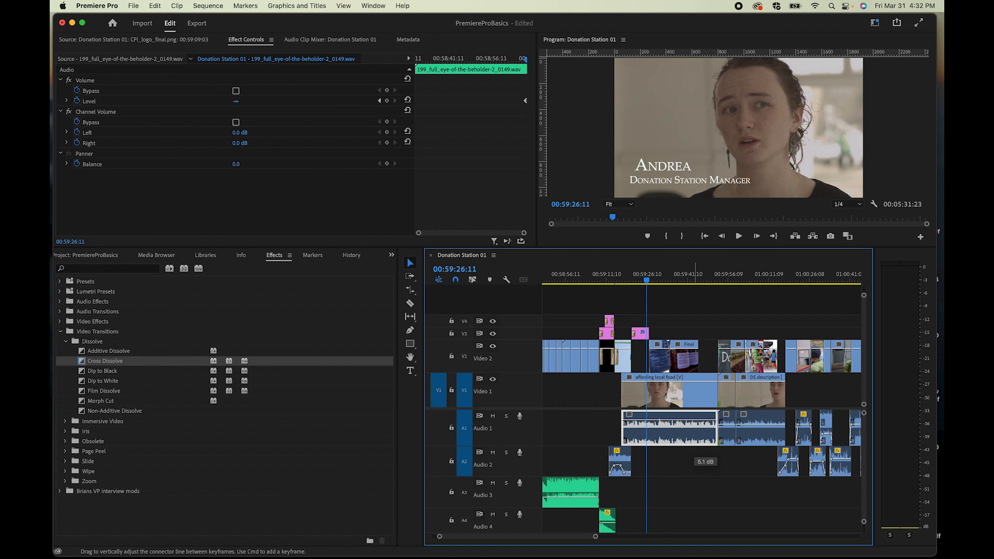
drag(695, 424, 695, 424)
key(space)
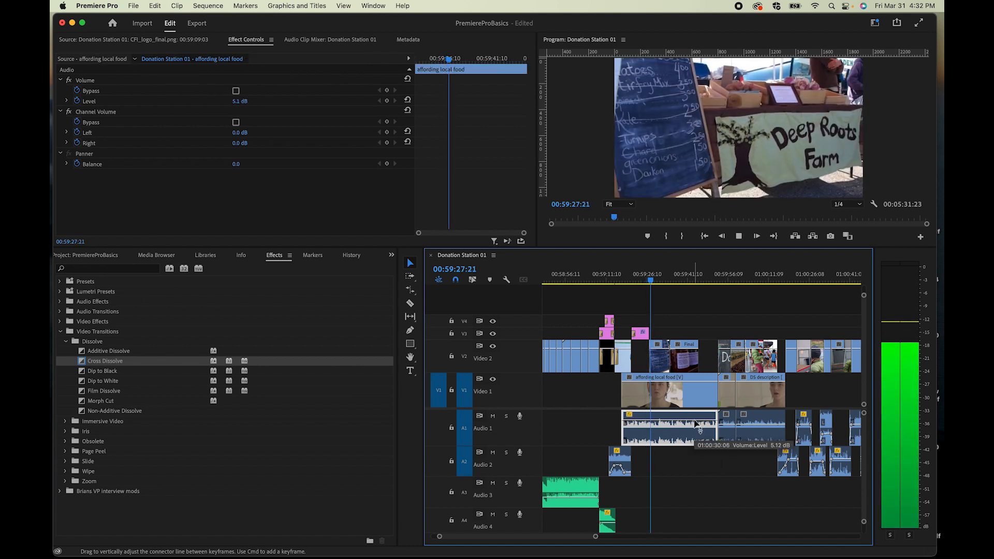
key(space)
Raise the two "DS description" audio clips to 5.1 dB and 5.8 dB, and the "partners are important" audio to 5.8 dB.
click(732, 429)
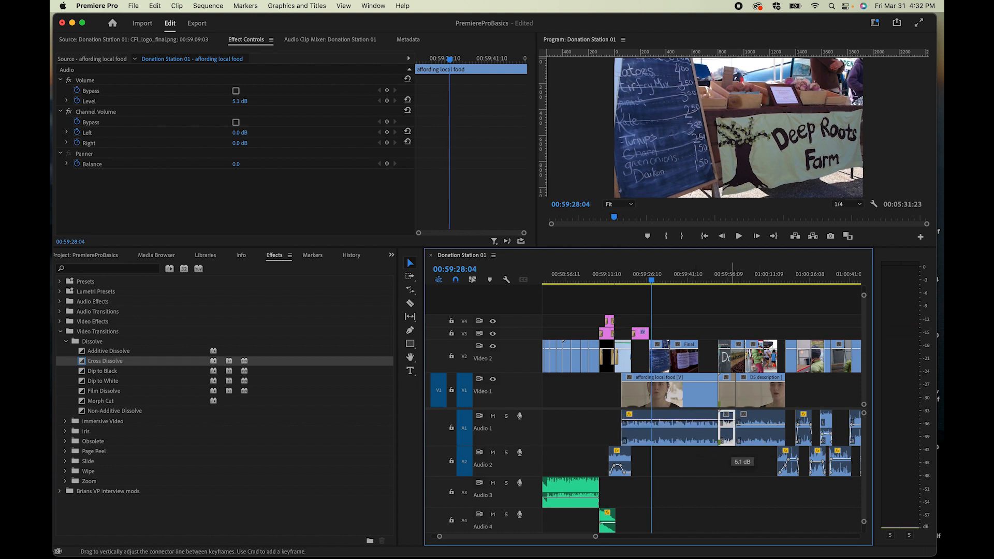
click(757, 425)
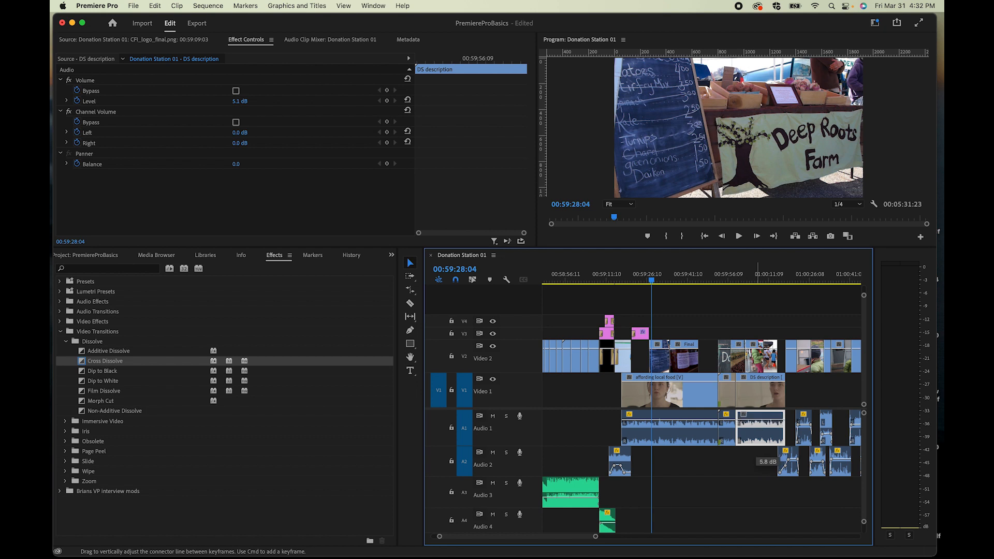
drag(756, 461, 758, 462)
scroll(758, 462, right, 10)
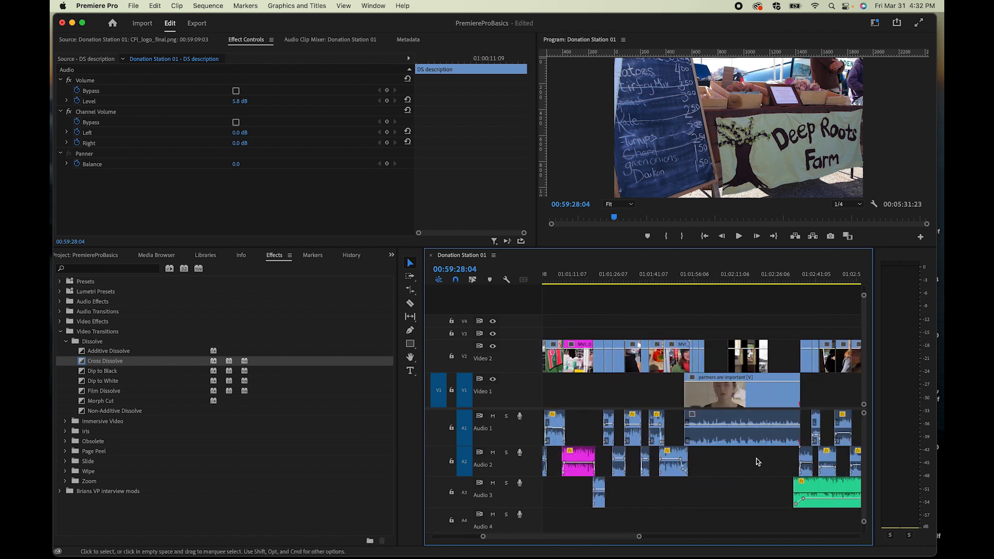
click(736, 430)
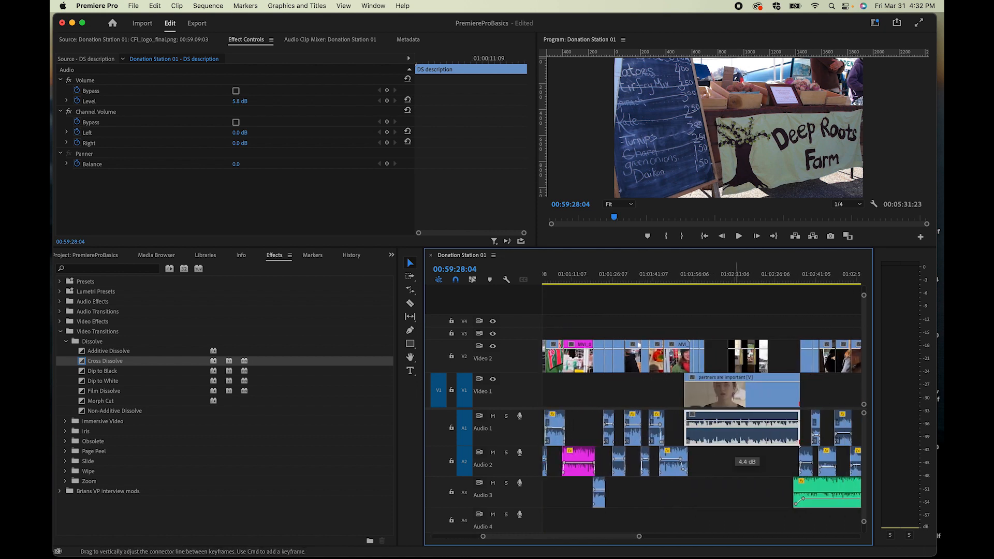
Raise the "distribution_exciting" audio to 4.4 dB and the two "local cycle" audio clips to 5.1 dB and 3.8 dB.
scroll(763, 453, right, 8)
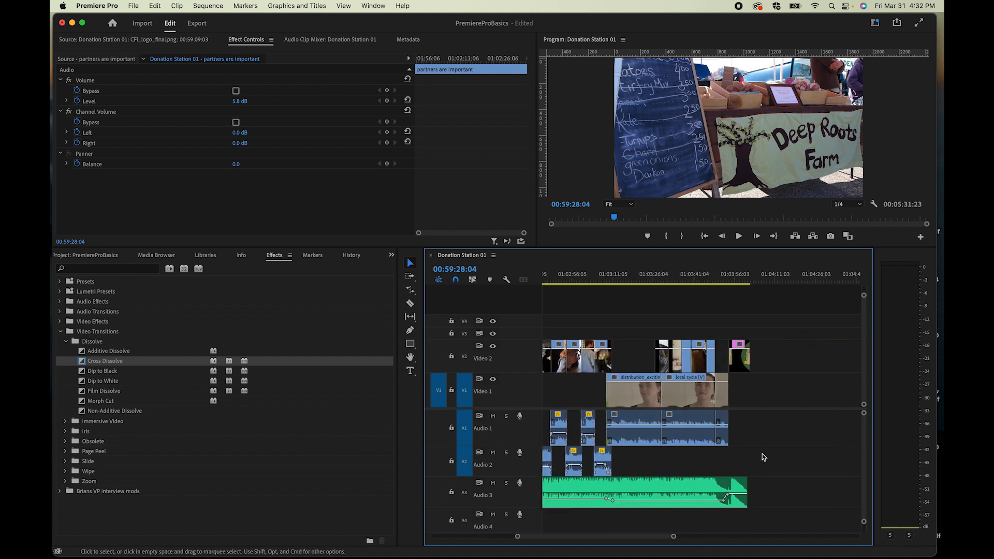
mouse_move(639, 424)
mouse_down()
mouse_move(640, 451)
mouse_move(635, 421)
mouse_up()
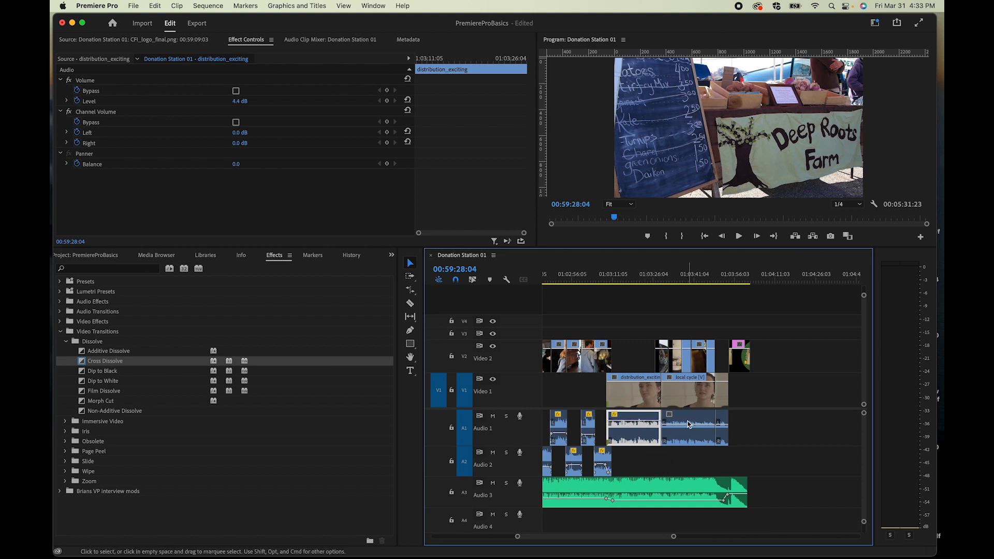
drag(690, 425, 723, 425)
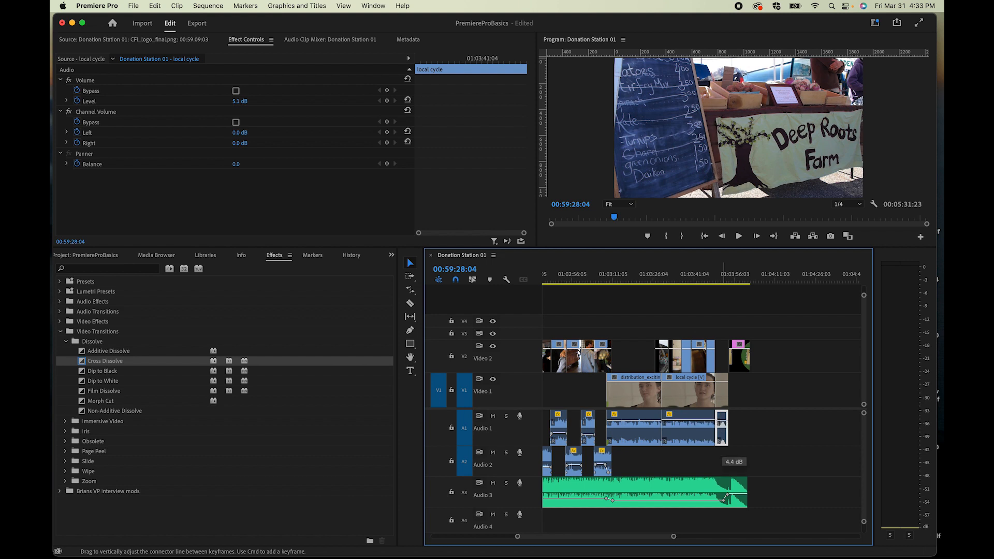
Play back the B-roll section from 01:00:17:02, 01:00:32:04 and 01:00:43:01 to check its audio levels.
scroll(642, 459, left, 6)
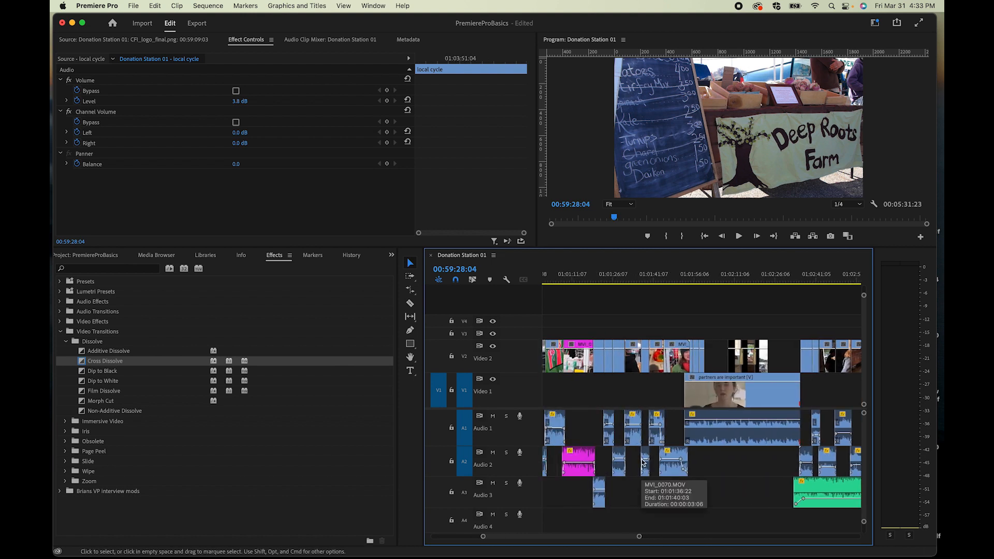
key(minus)
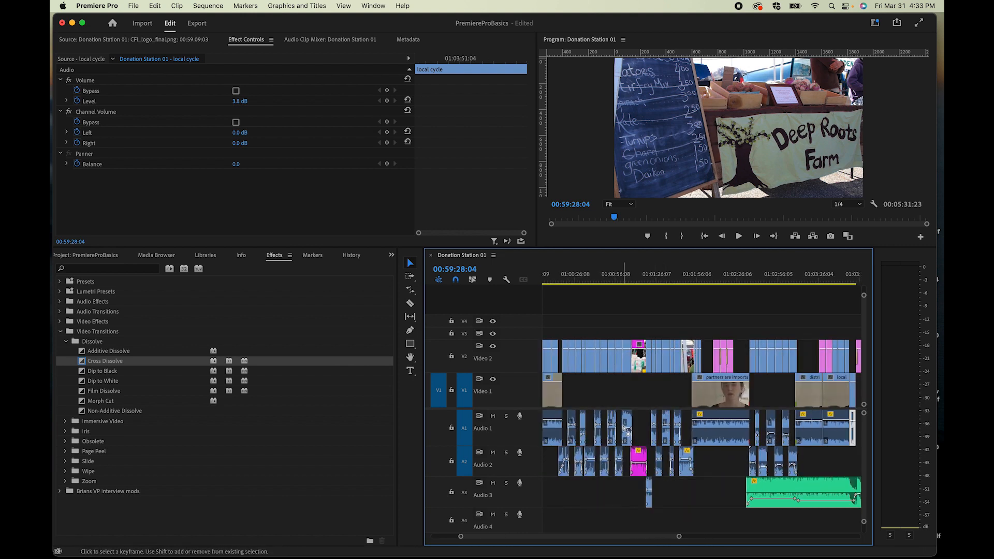
click(563, 278)
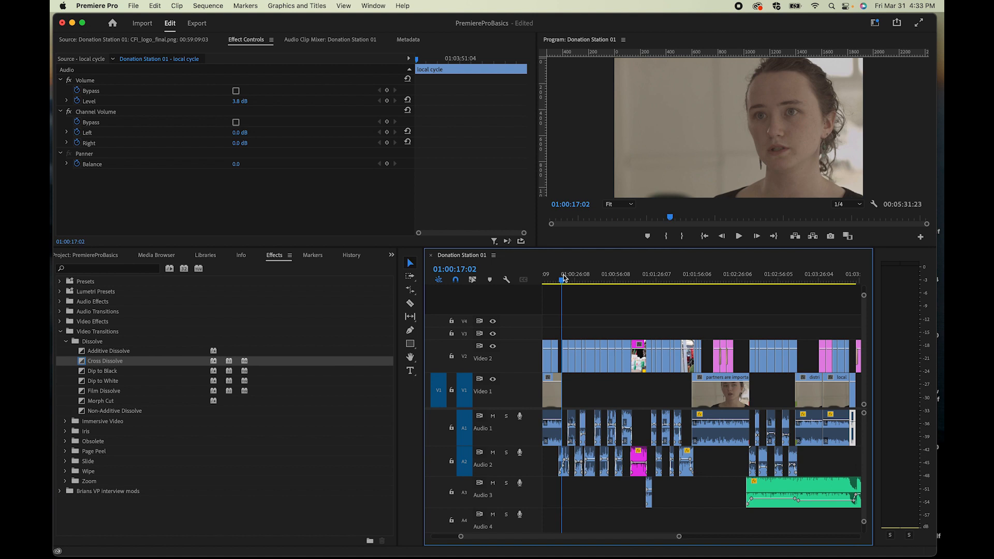
key(space)
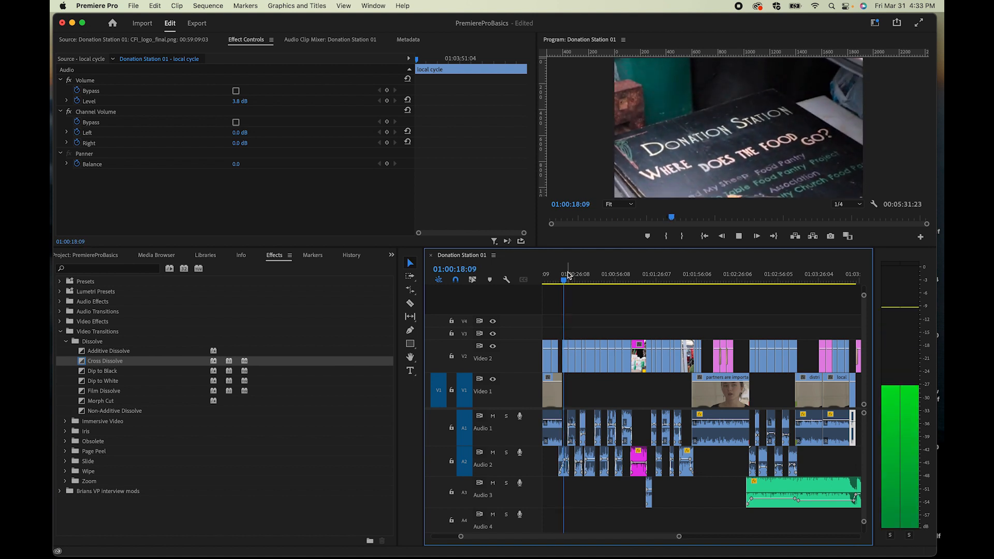
key(space)
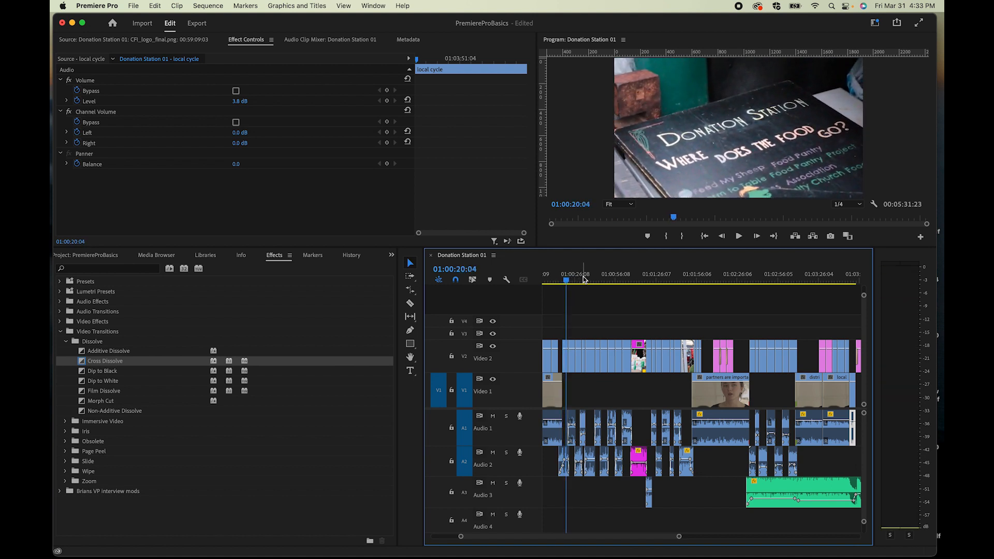
click(584, 280)
key(equal)
key(equal)
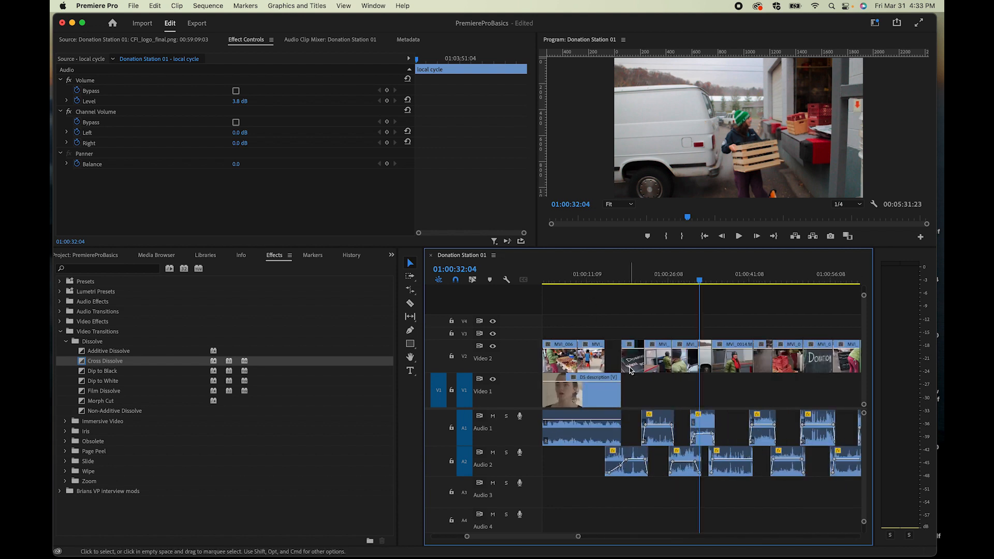
key(space)
key(space)
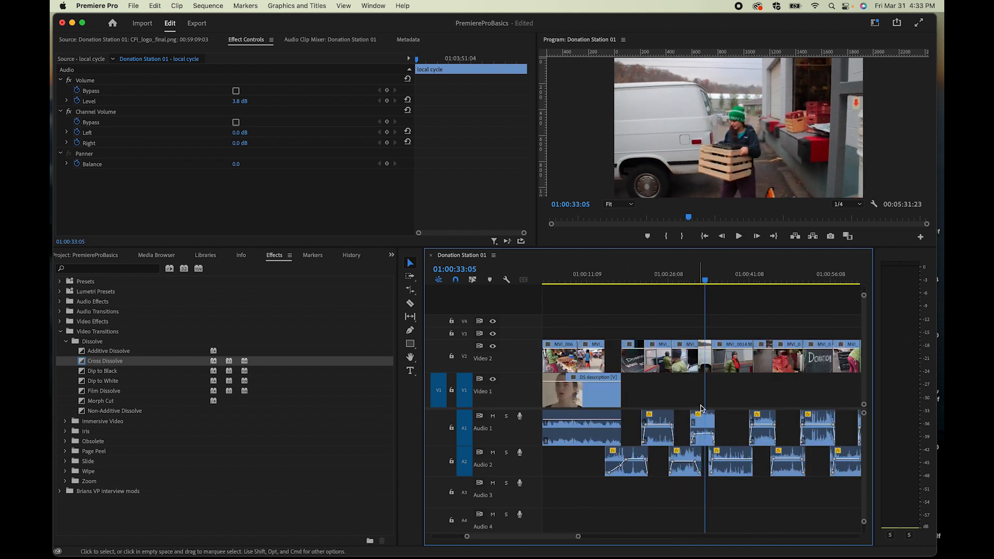
click(759, 280)
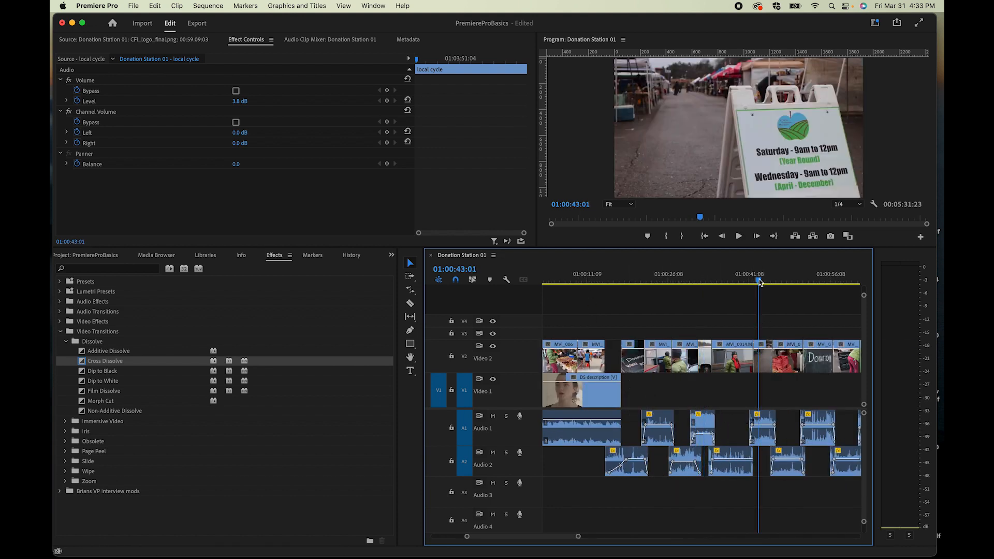
key(space)
key(space)
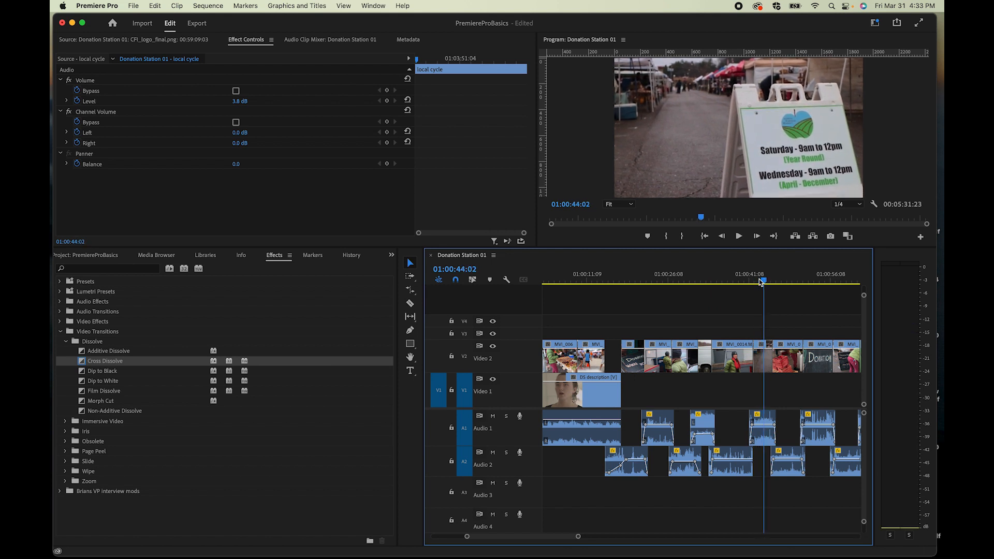
Lower the MVI_0028.MOV audio to -6.9 dB, the following Audio 2 clip, and the MVI_0018.MOV audio to -4.0 dB during playback.
click(774, 457)
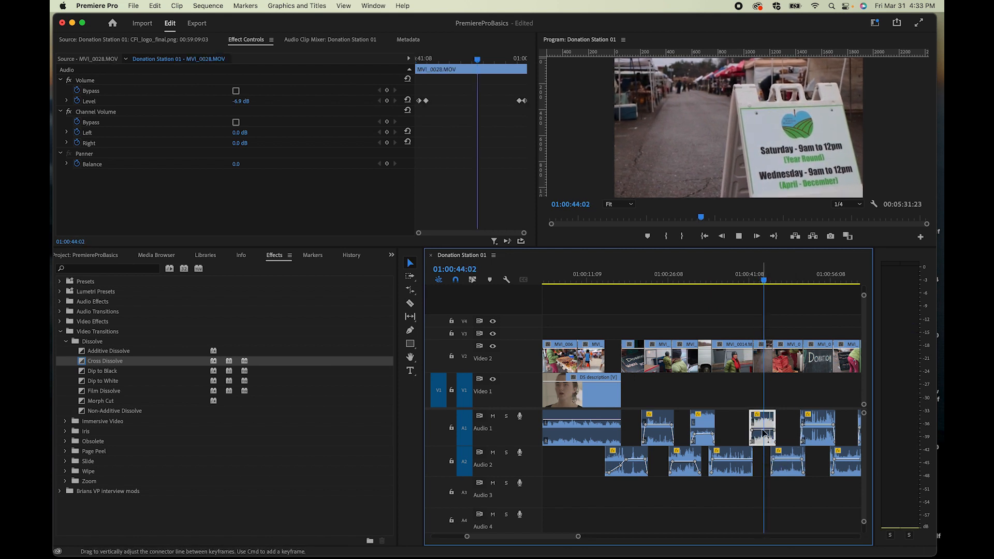
key(space)
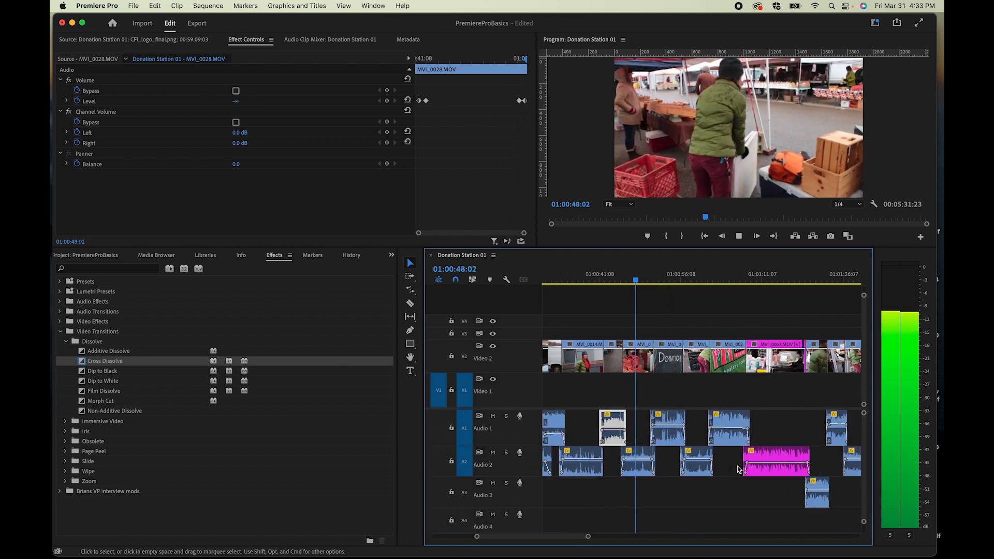
click(643, 465)
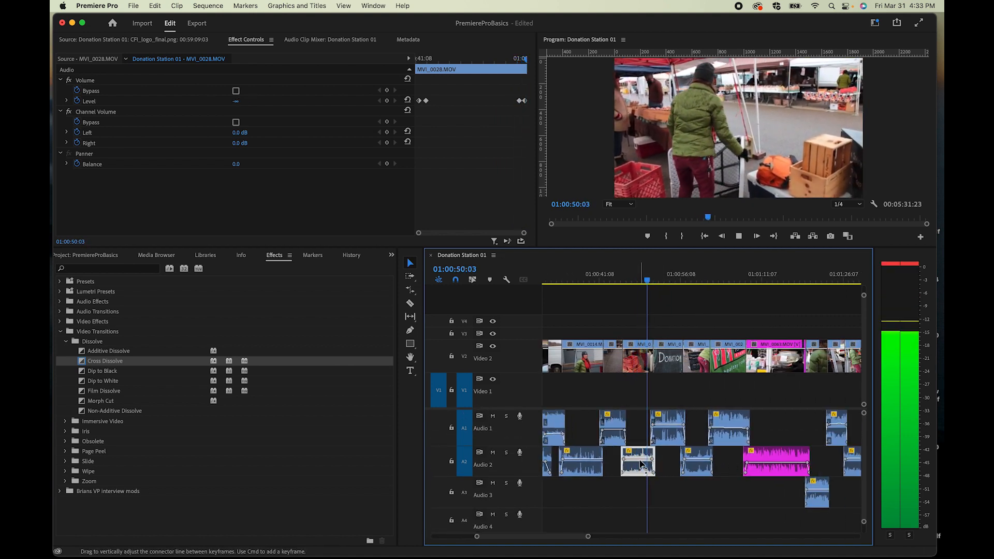
click(668, 428)
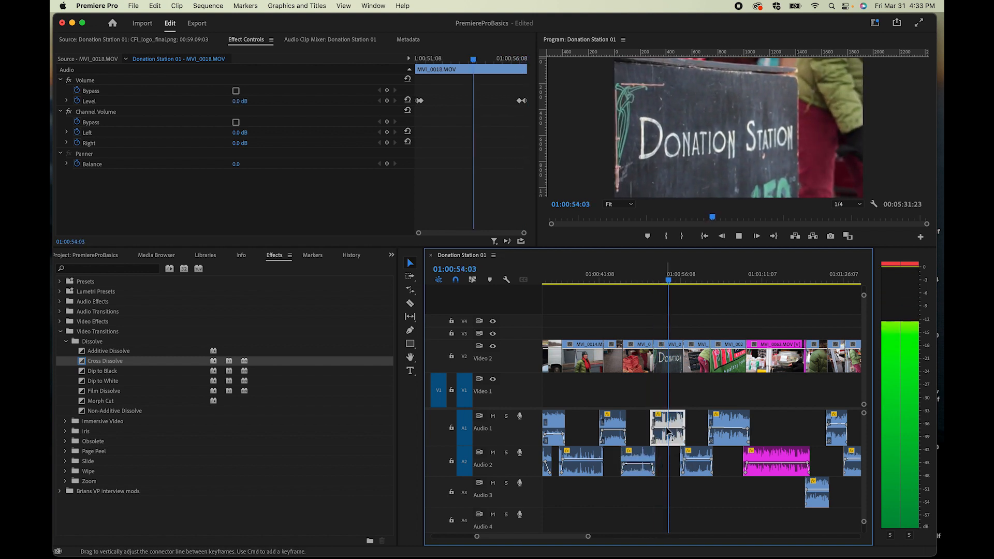
key(space)
Lower the MVI_0021.MOV audio and set the MVI_0039.MOV audio to -9.0 dB, playing both back to check them.
click(699, 461)
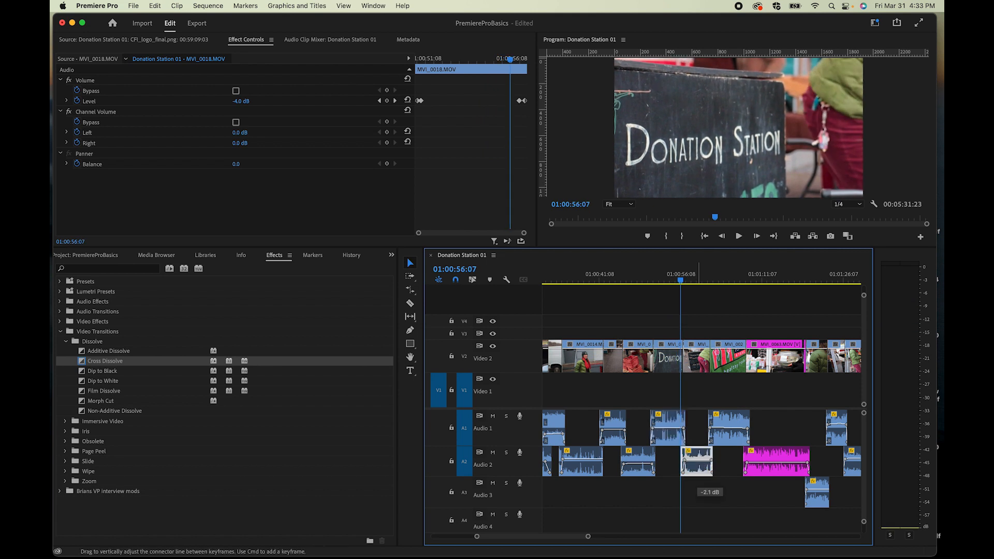
click(731, 433)
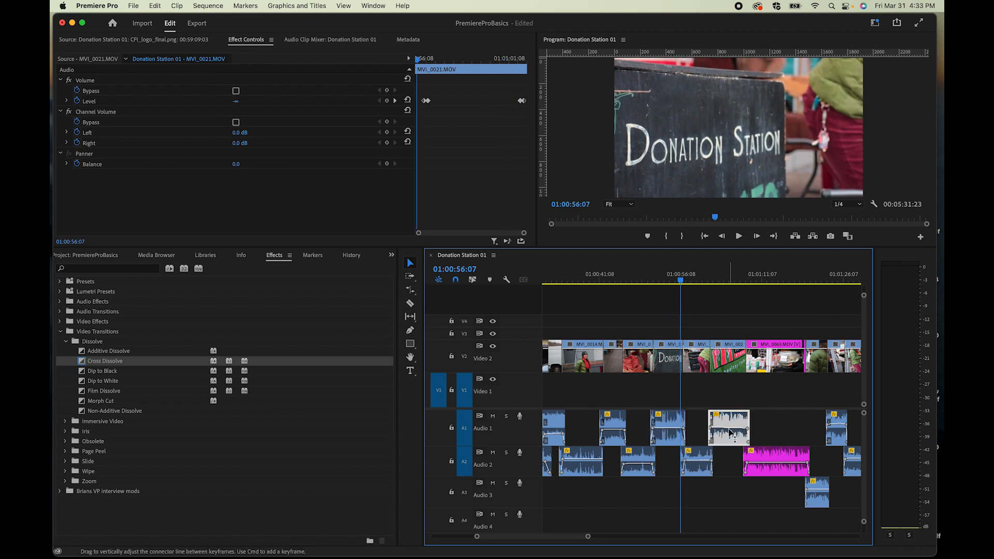
key(space)
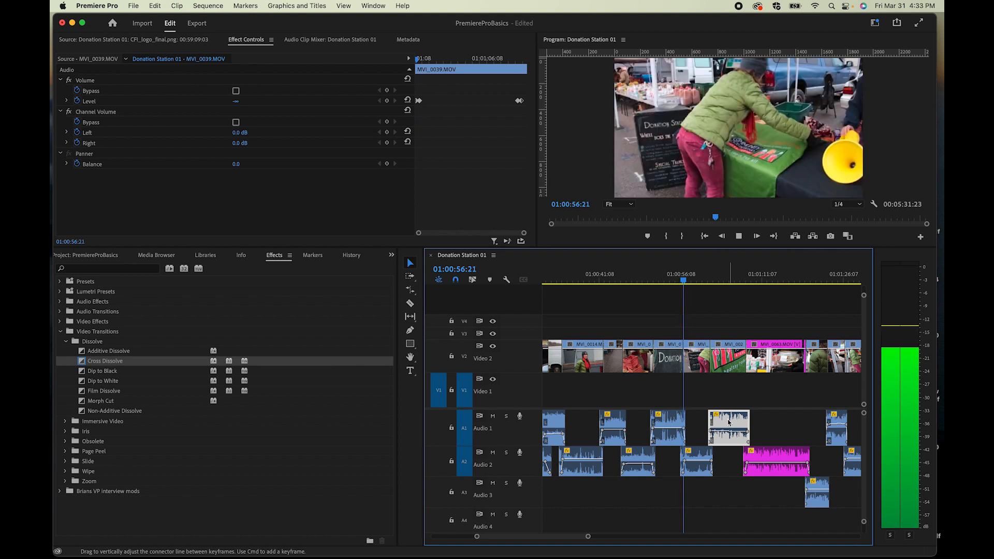
key(space)
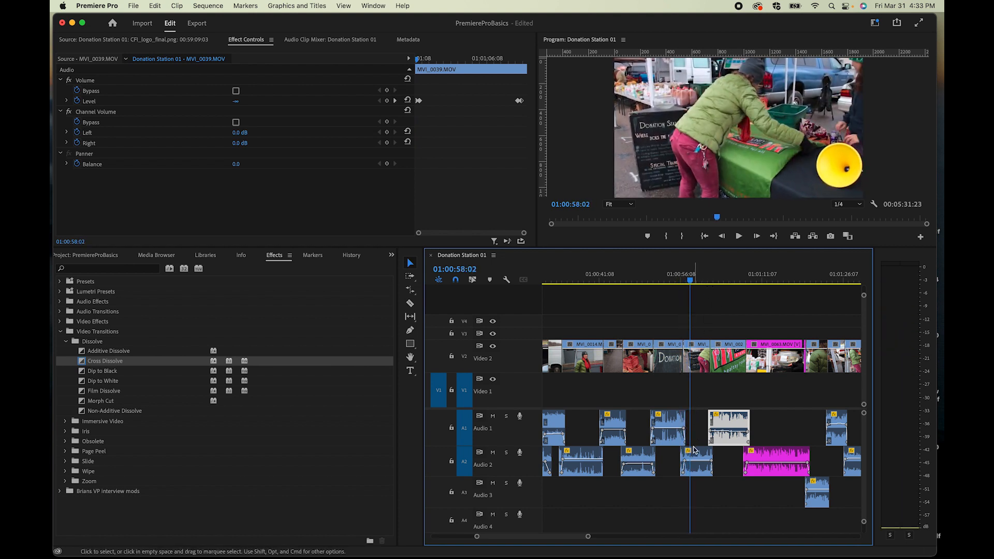
click(712, 275)
key(space)
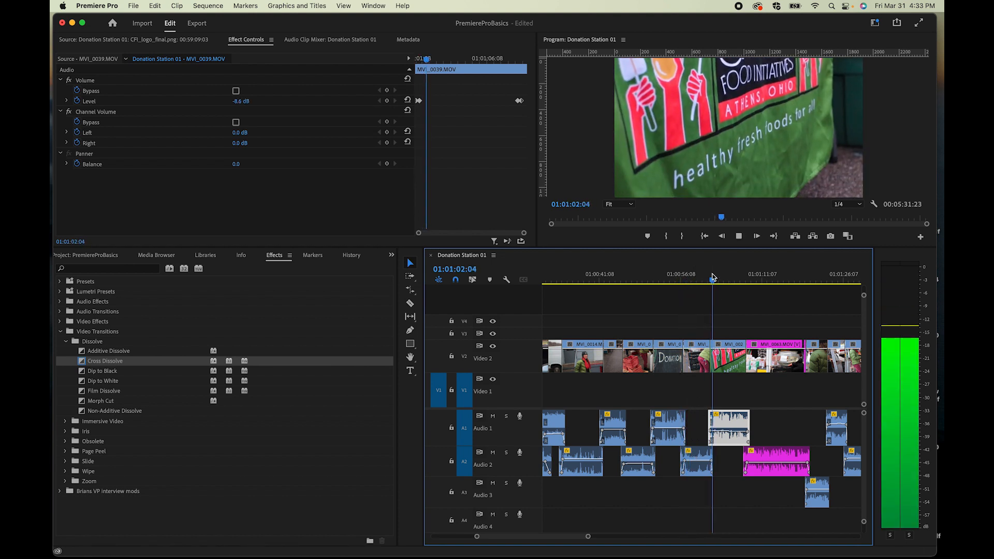
key(space)
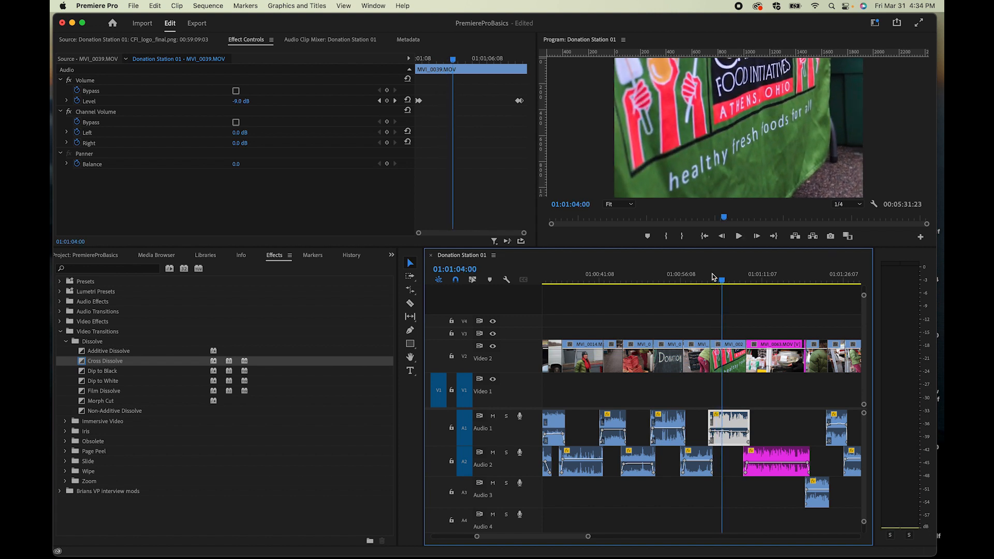
key(space)
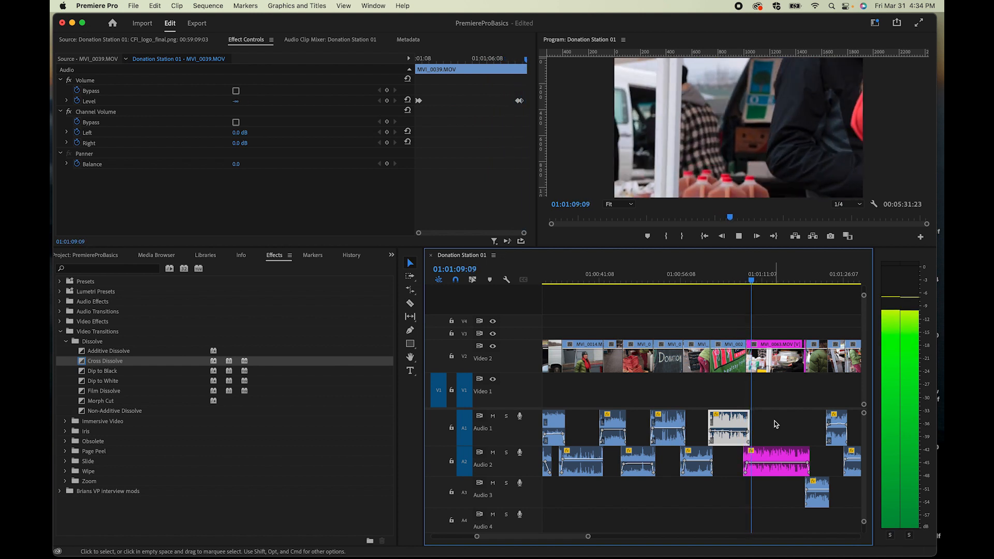
Adjust the MVI_0063.MOV audio on Audio 2 by ear during repeated playback, ending at -8.4 dB.
key(space)
click(771, 466)
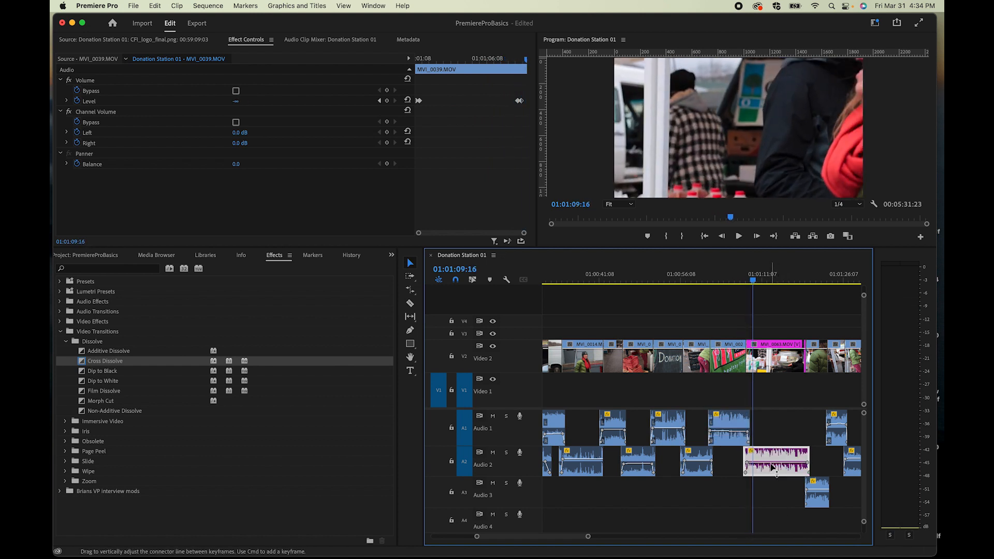
drag(771, 465, 771, 465)
key(space)
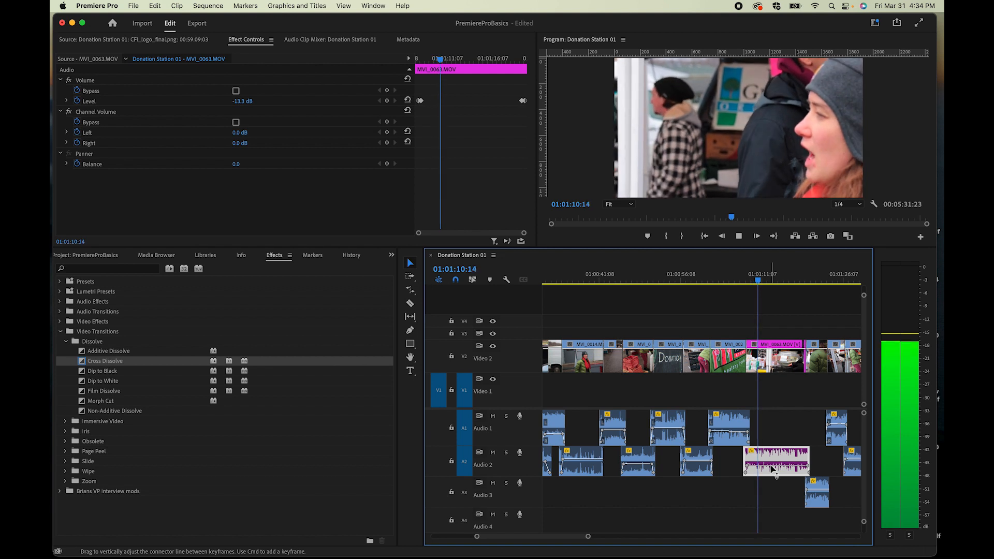
key(space)
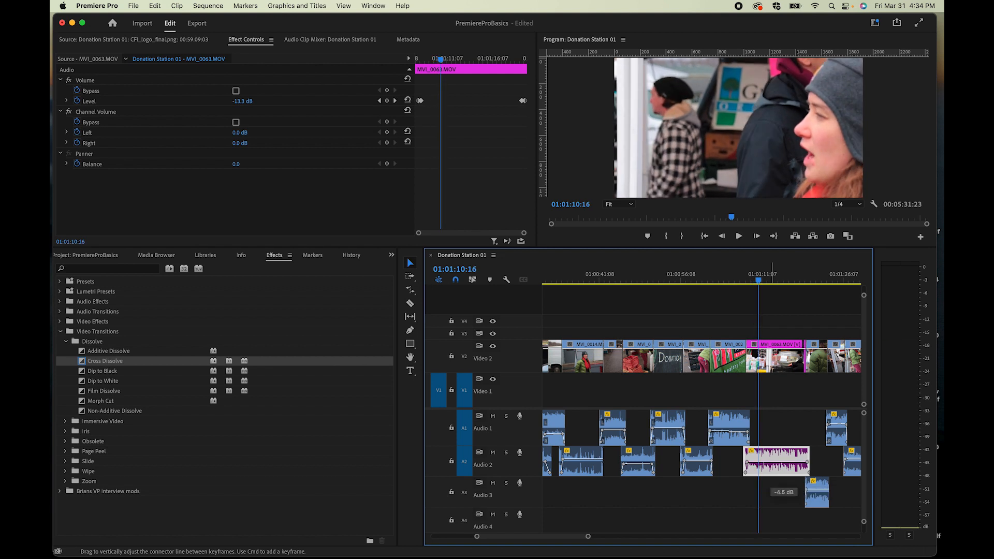
drag(771, 468, 775, 466)
key(space)
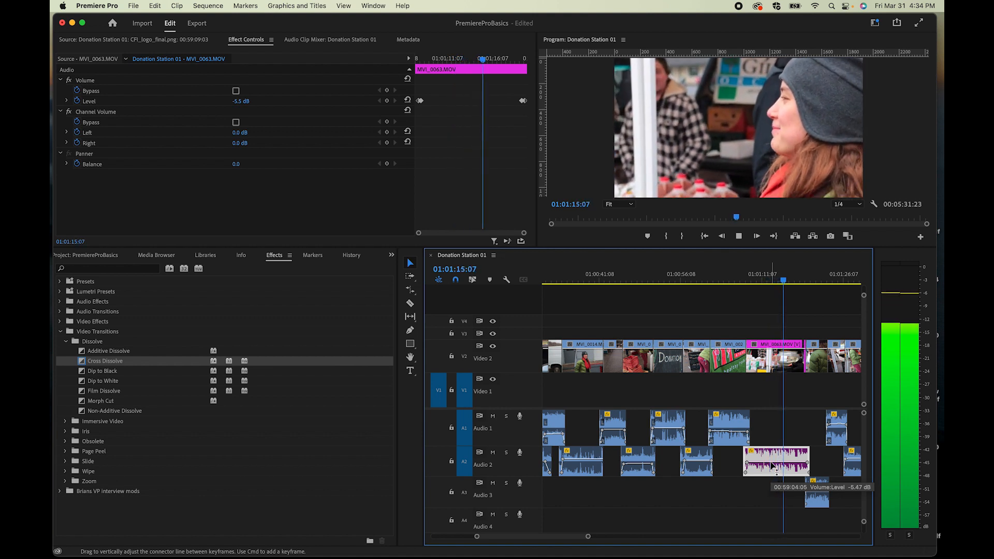
key(space)
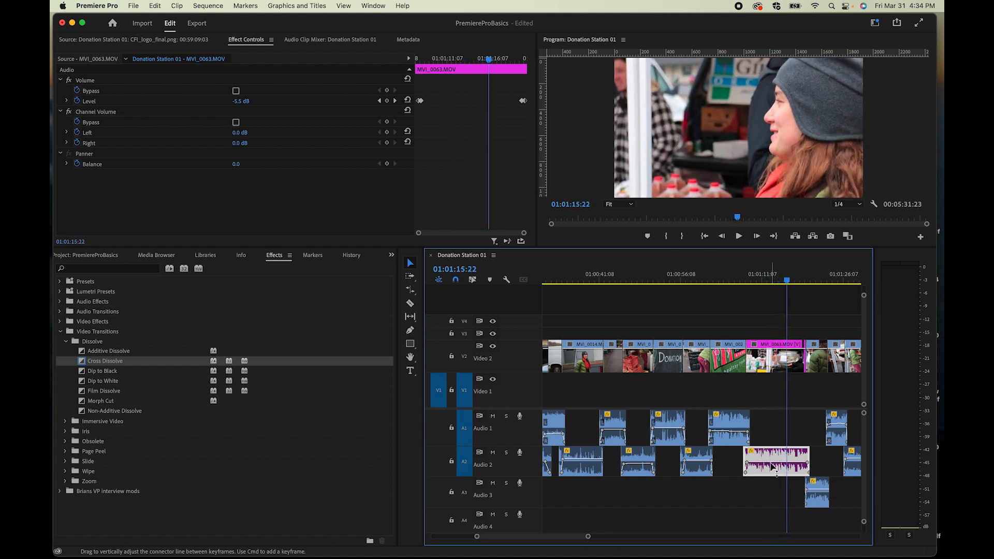
key(space)
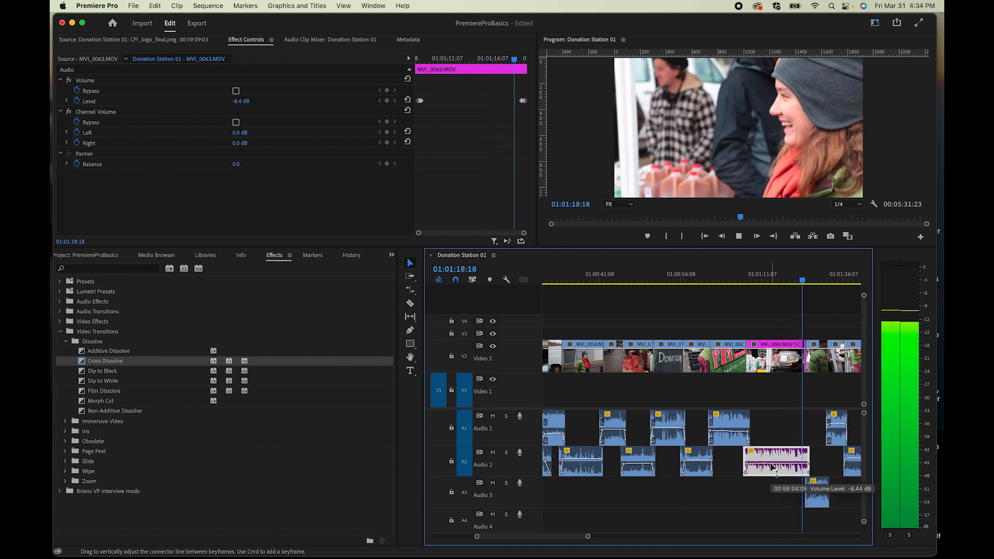
key(space)
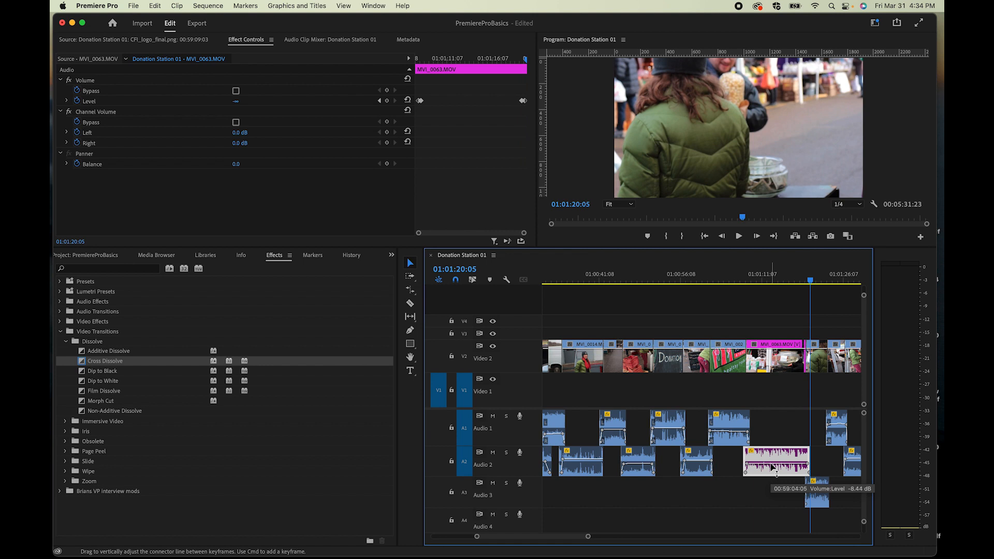
Set the MVI_0079.MOV audio on Audio 3 to -6.3 dB and lower the MVI_0087.MOV and MVI_0061.MOV audio.
click(820, 495)
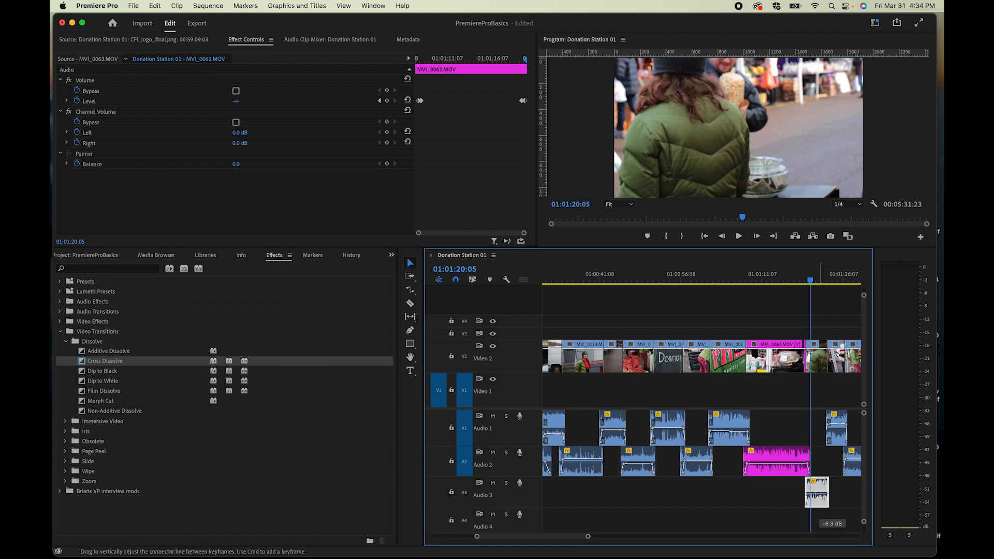
click(838, 428)
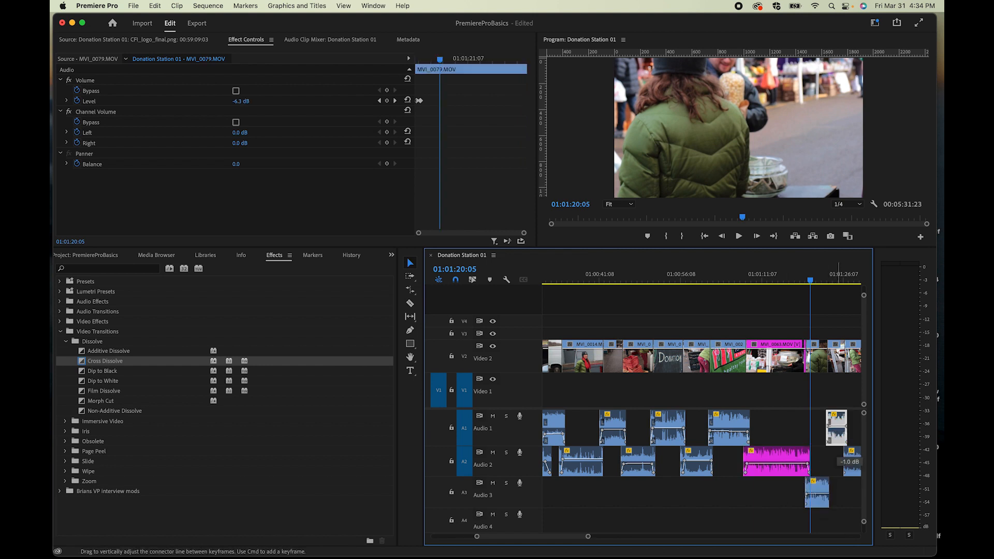
scroll(756, 464, right, 5)
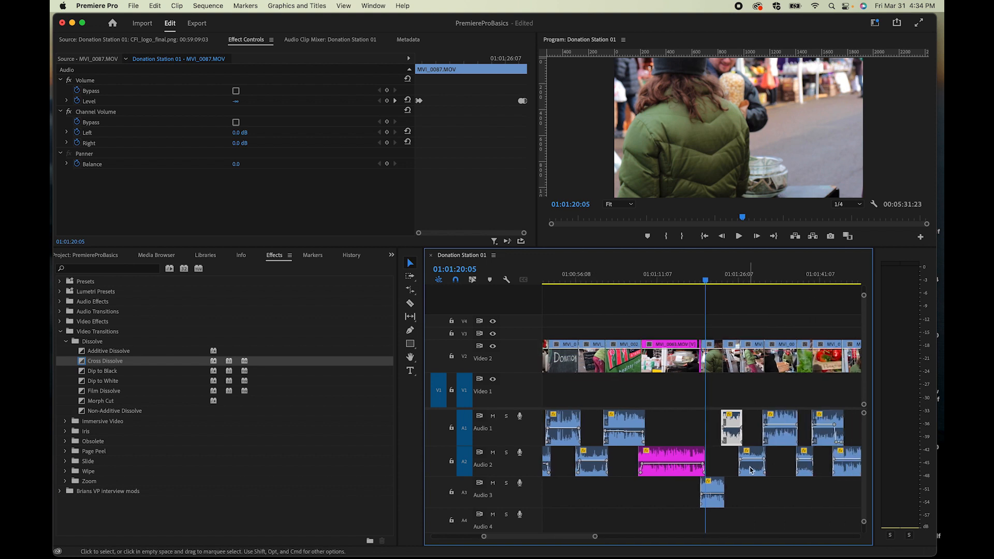
drag(756, 465, 756, 466)
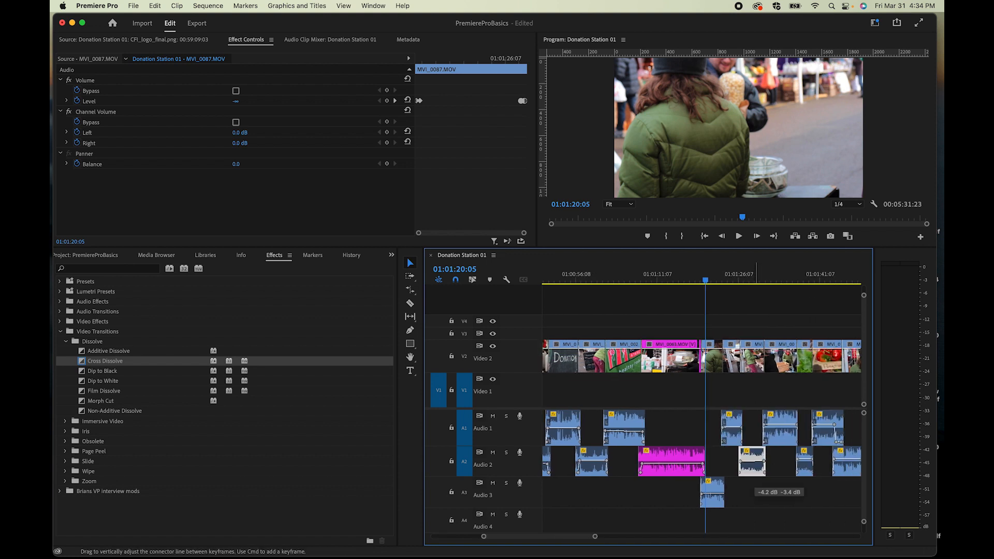
Lower the next two Audio 1 clips, the first to about -10 dB, and the MVI_0088.MOV audio, checking the section in playback.
click(779, 430)
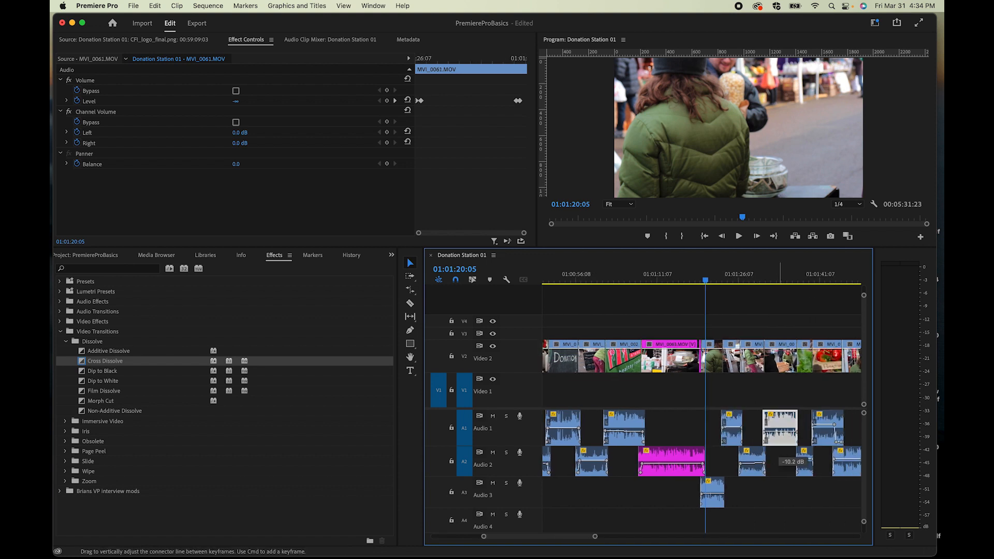
click(816, 427)
drag(824, 429, 845, 469)
key(space)
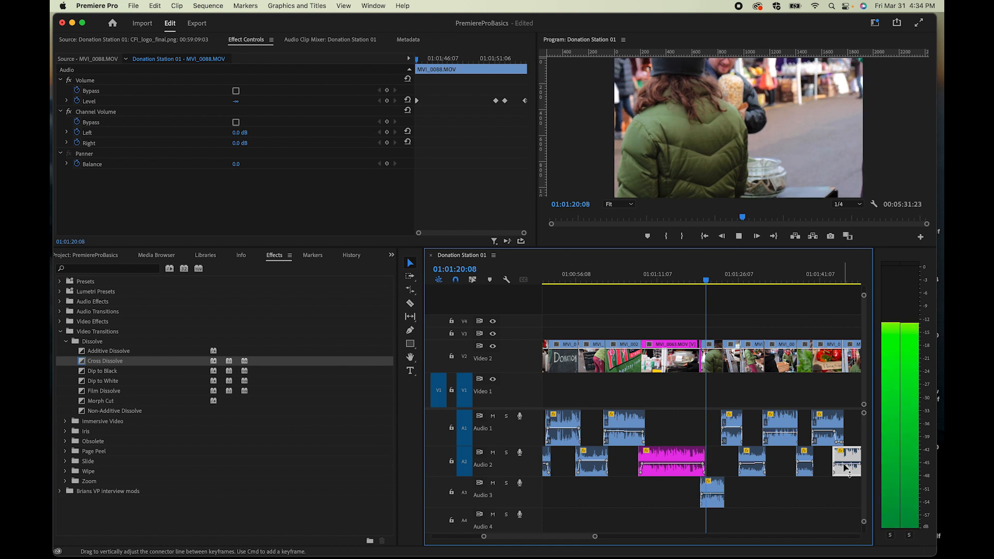
click(777, 281)
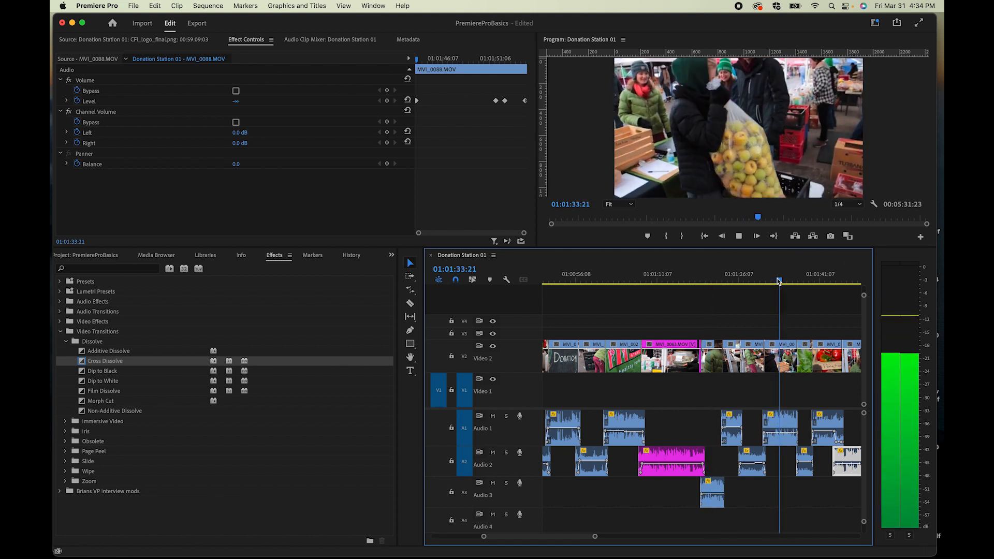
click(733, 279)
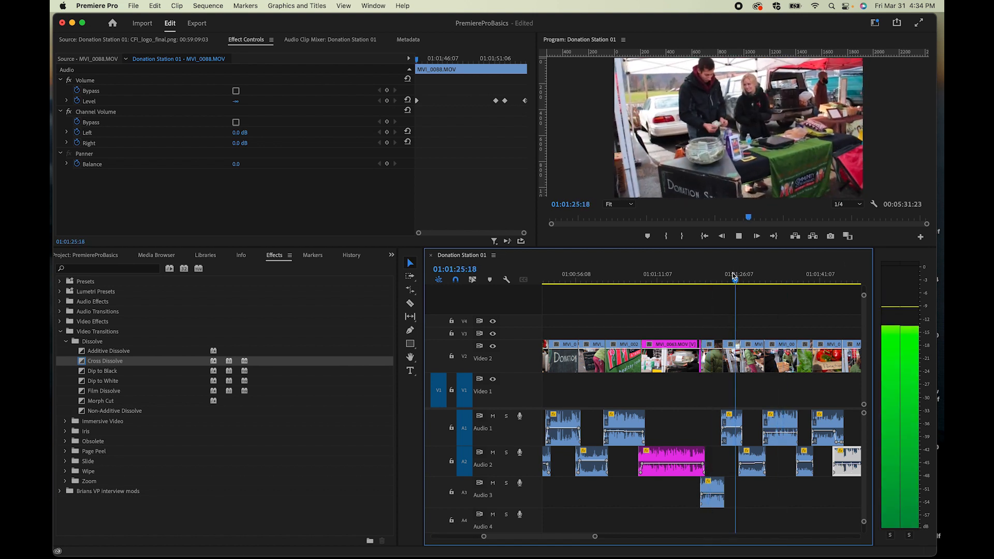
Select the MVI_0087.MOV audio on Audio 1 and play back part of the MVI_0088.MOV clip to check its level.
key(space)
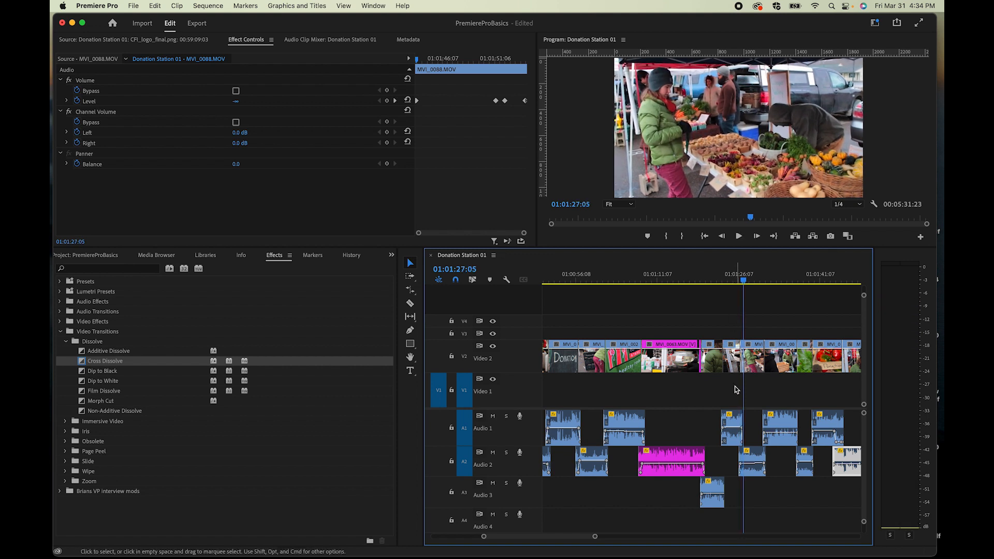
click(734, 428)
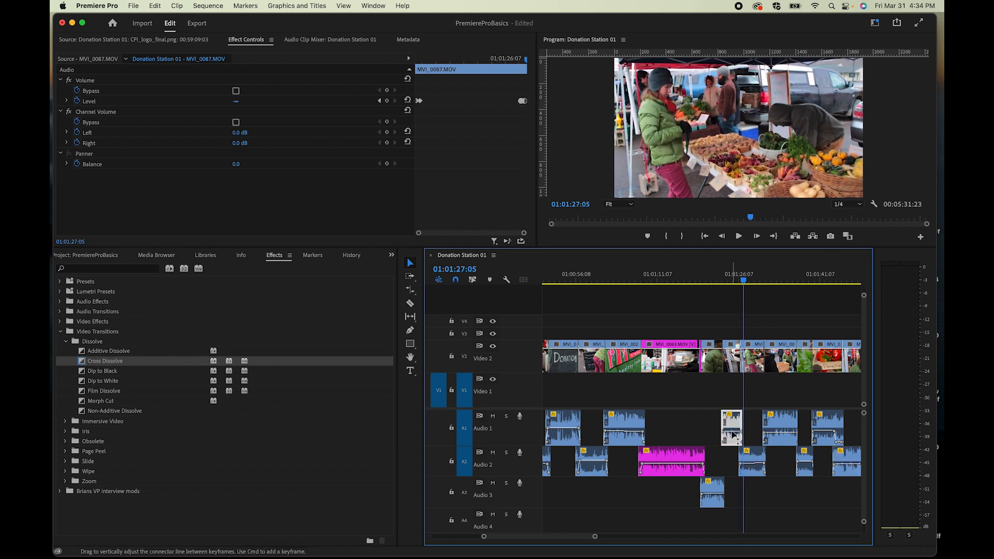
scroll(734, 434, right, 5)
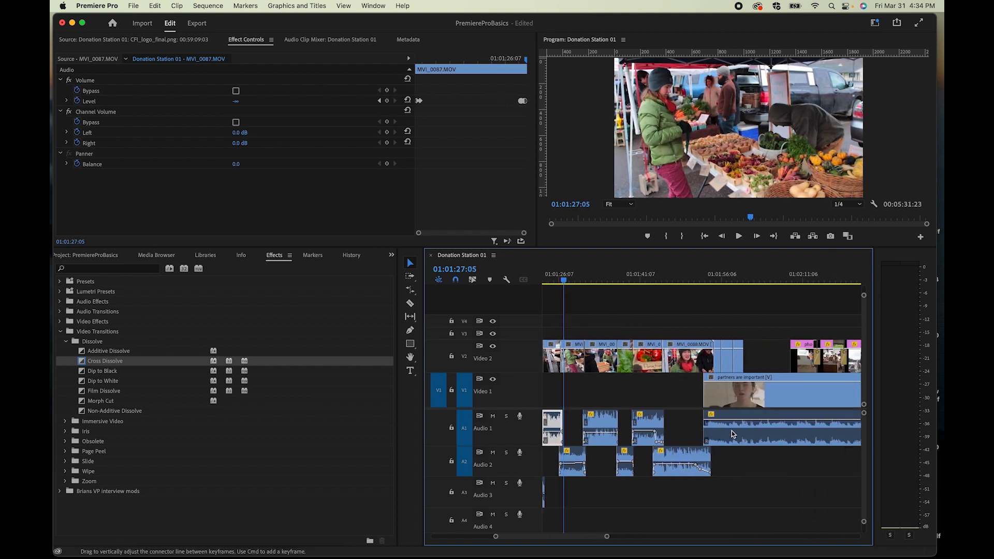
click(671, 281)
key(space)
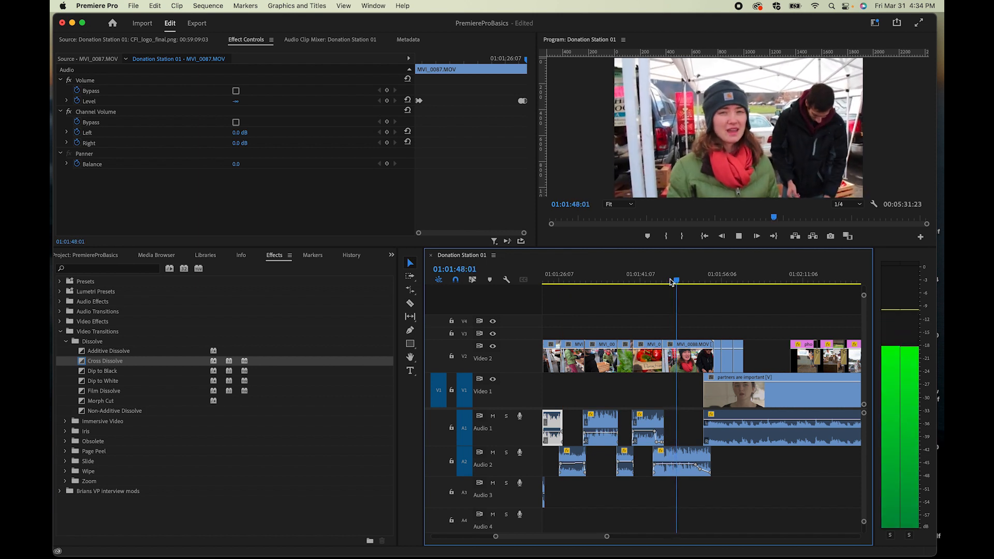
key(space)
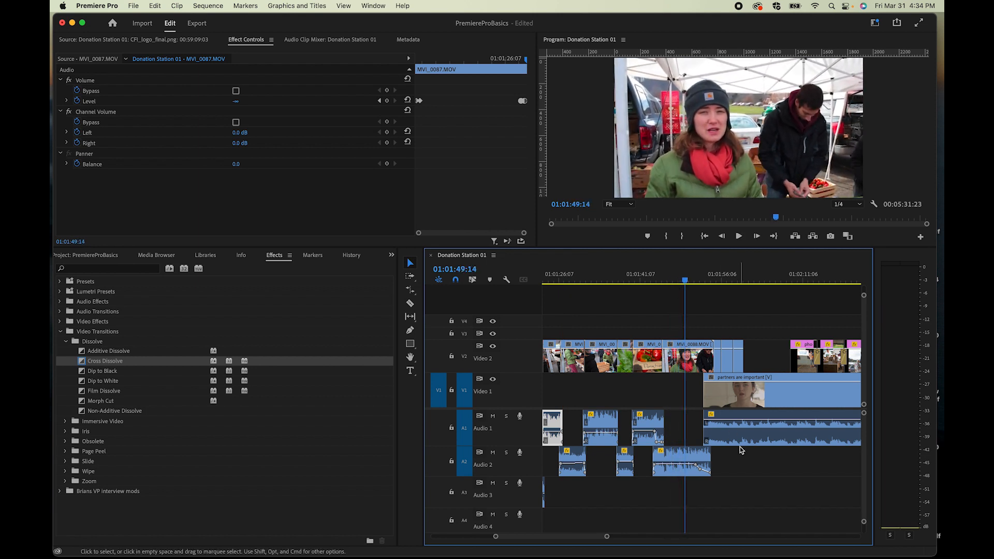
Spot-check the audio mix in playback across the B-roll clips between the "partners are important" and "distribution_exciting" interviews.
scroll(741, 446, right, 10)
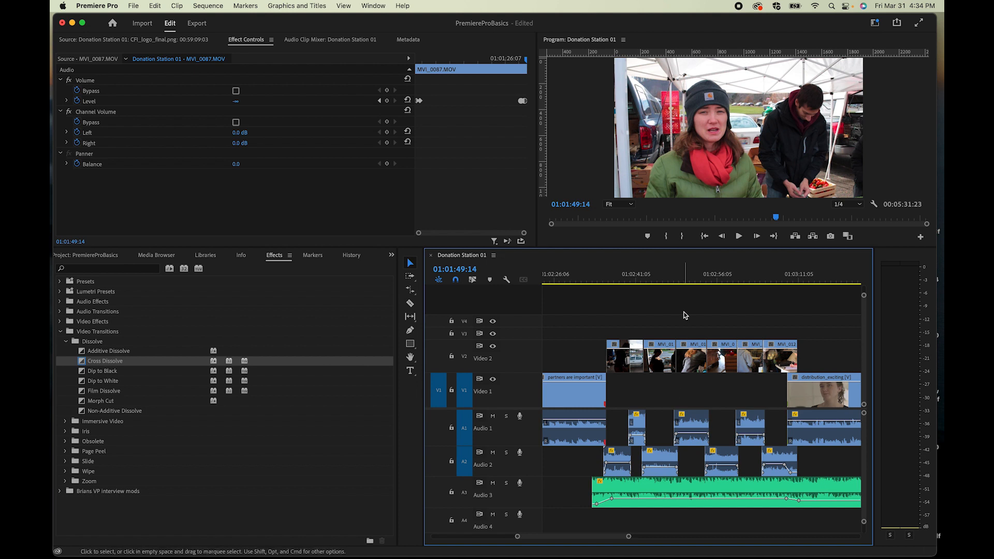
click(667, 279)
key(space)
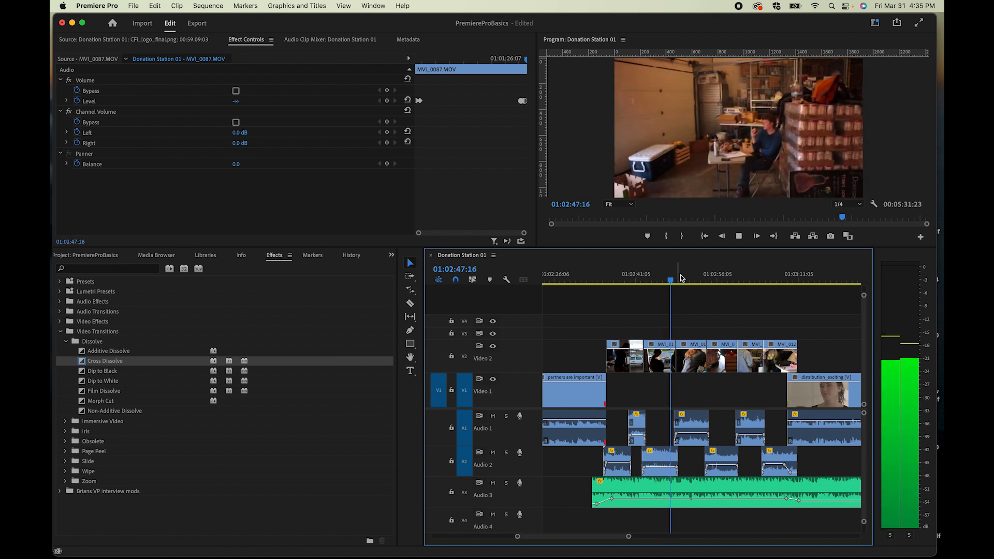
click(684, 278)
key(space)
click(725, 277)
key(space)
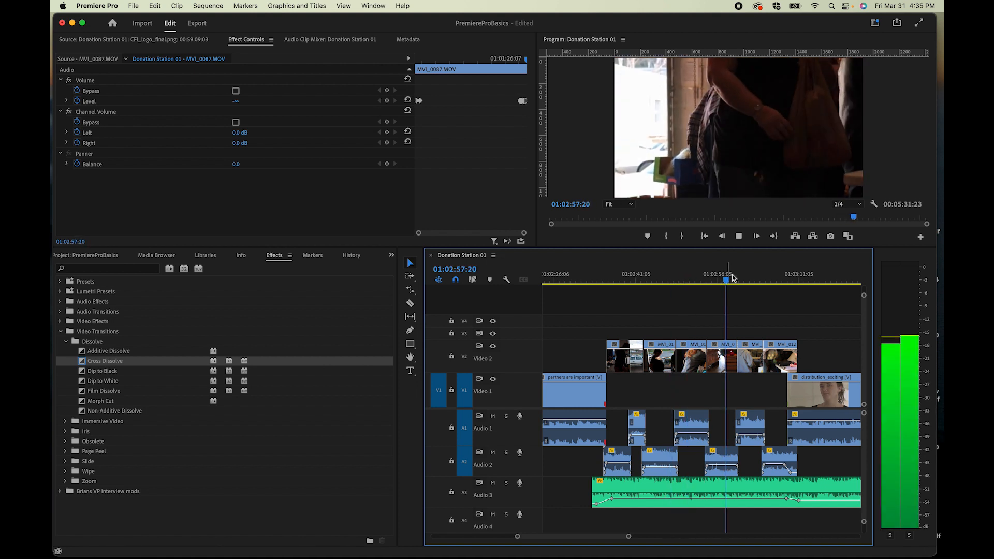
click(743, 278)
key(space)
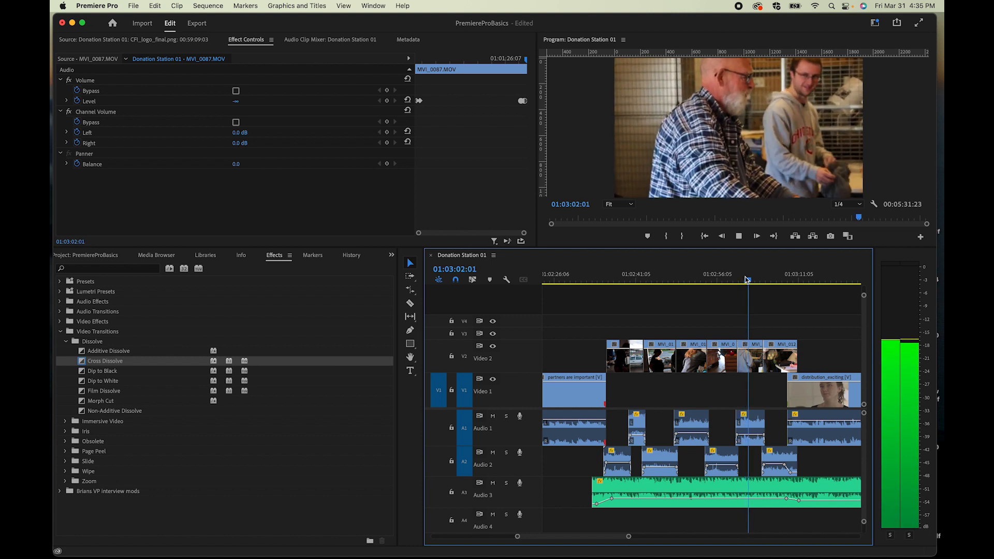
key(space)
click(771, 280)
key(space)
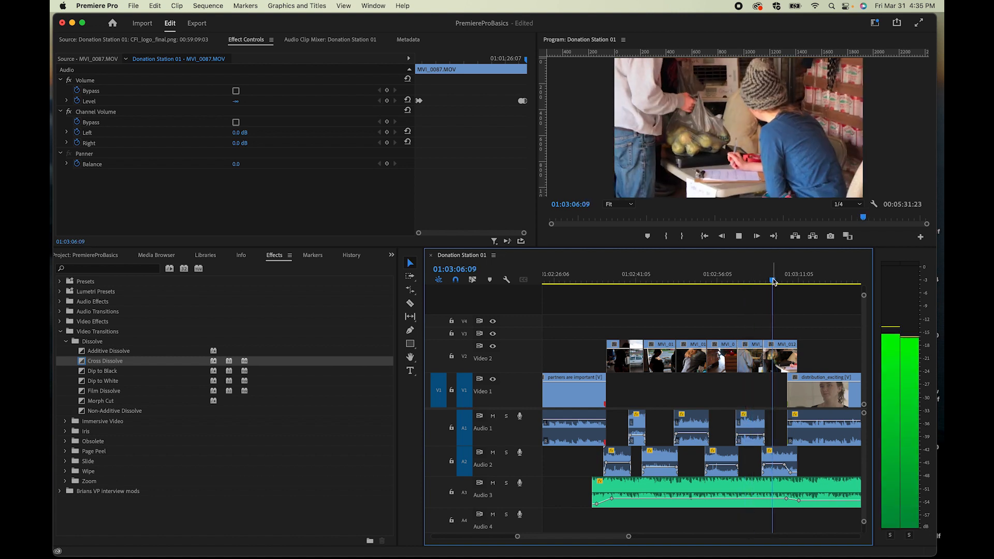
key(space)
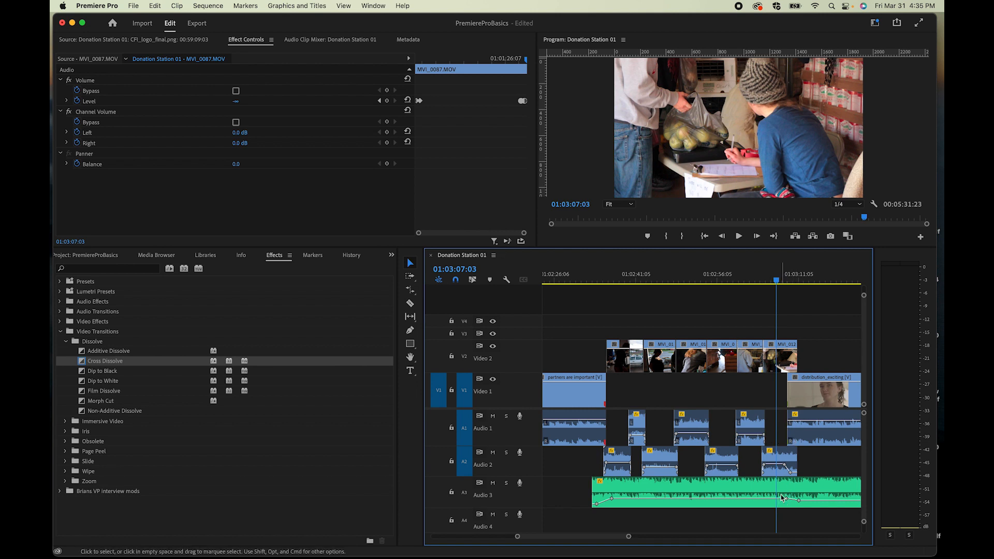
Play back the transition from the last B-roll clip into the "distribution_exciting" interview to check the music under the voice.
scroll(821, 485, down, 5)
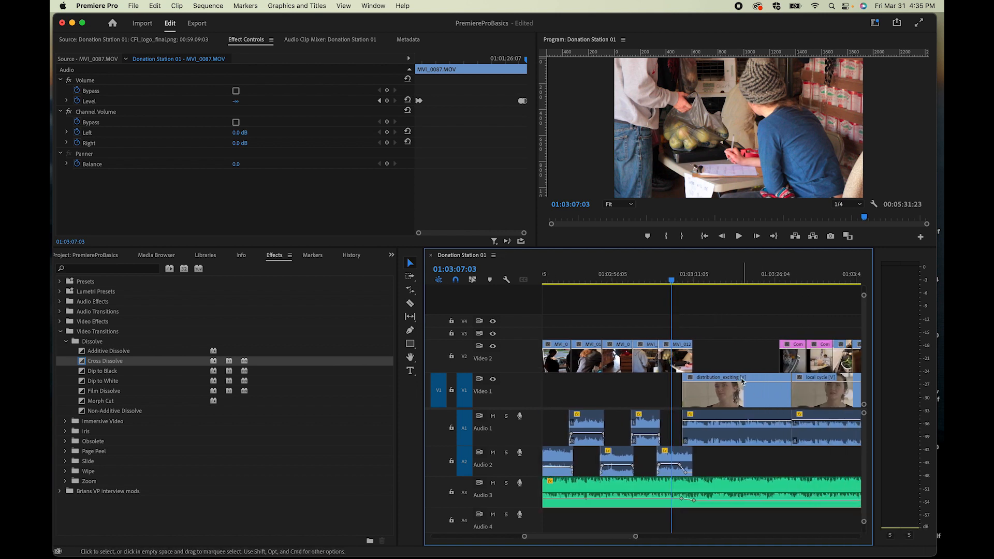
click(687, 280)
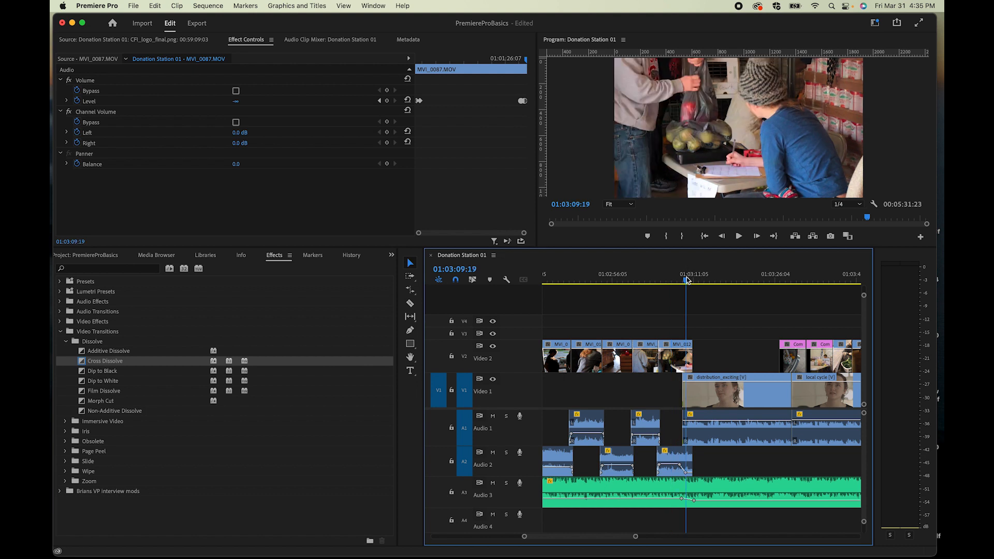
key(space)
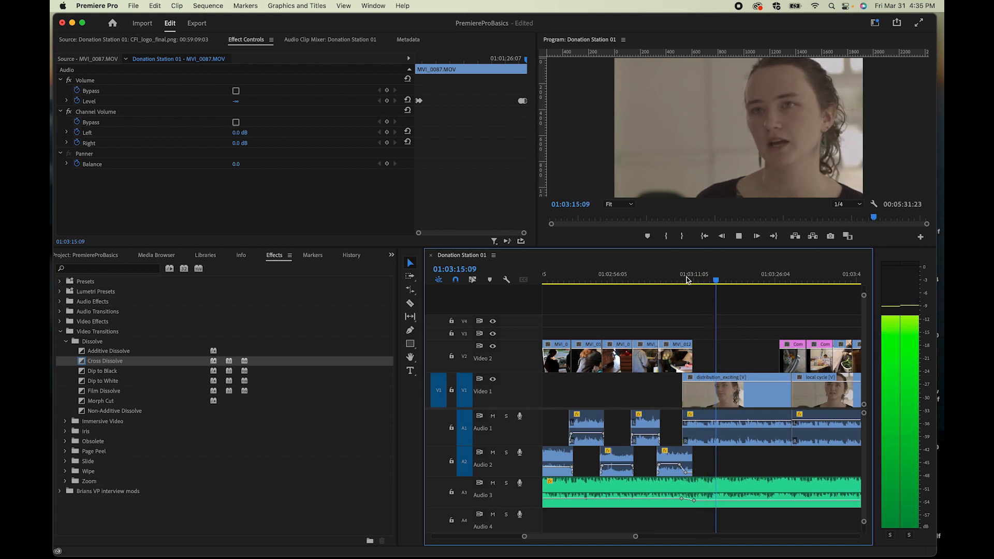
key(space)
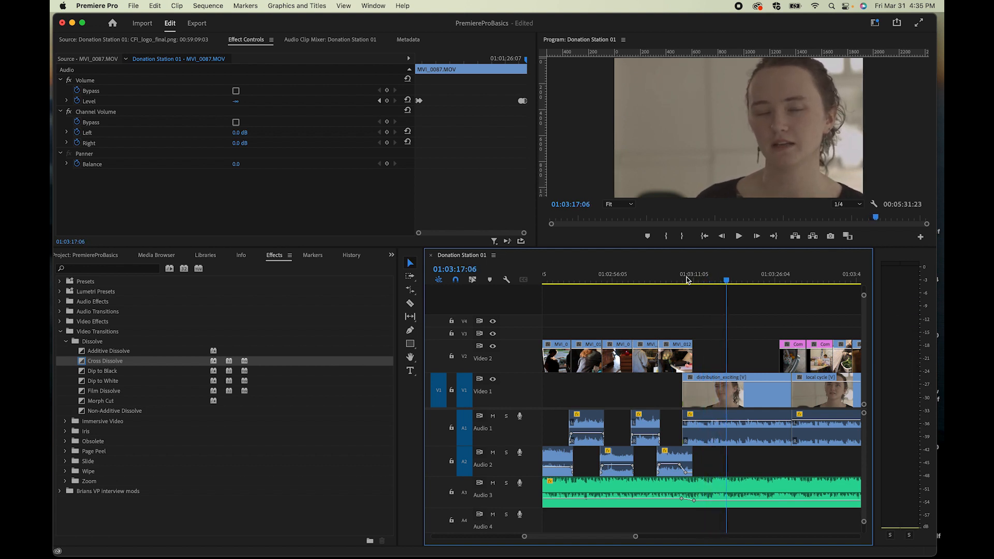
Play back the sequence's ending from the last interview through the closing logo, and fit the whole sequence in the timeline view.
scroll(734, 434, right, 4)
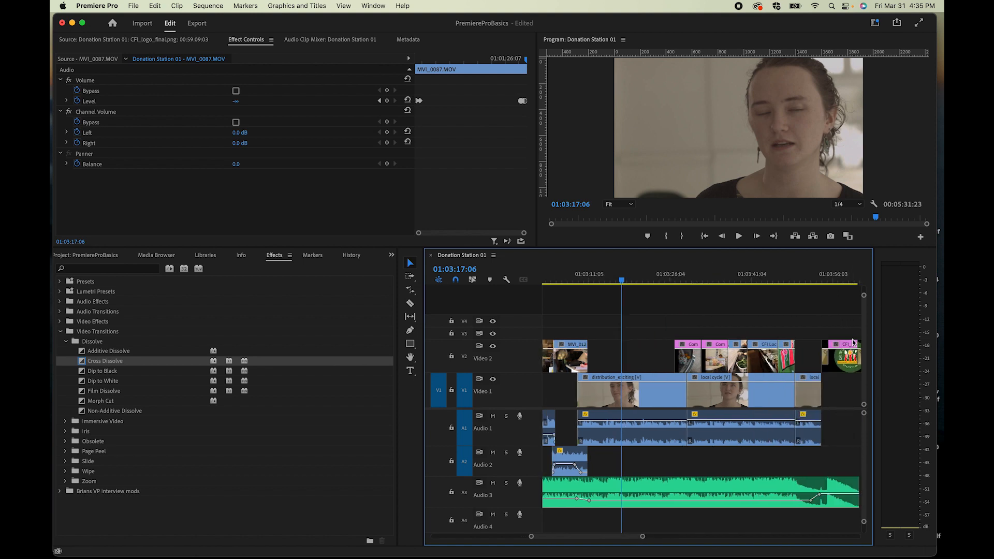
scroll(718, 414, right, 3)
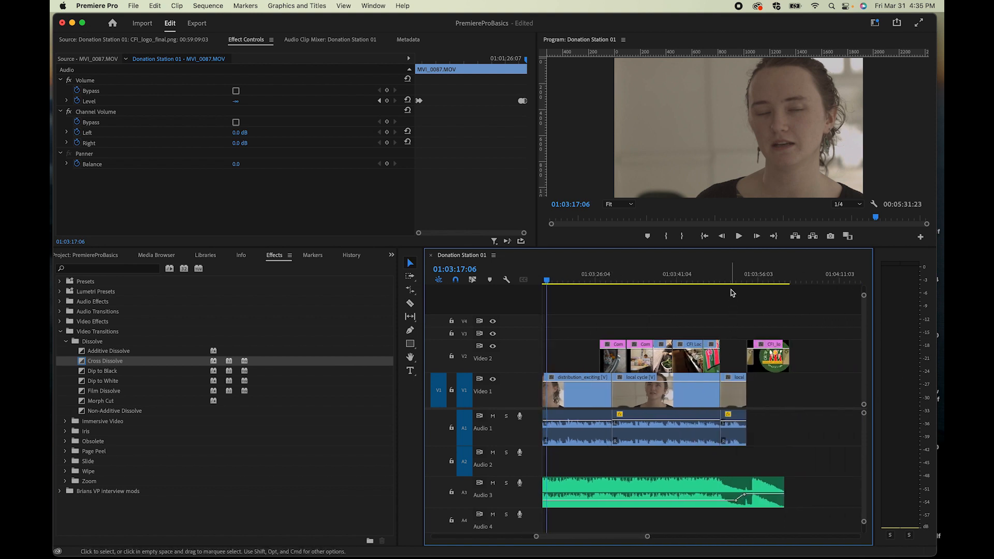
click(742, 277)
key(space)
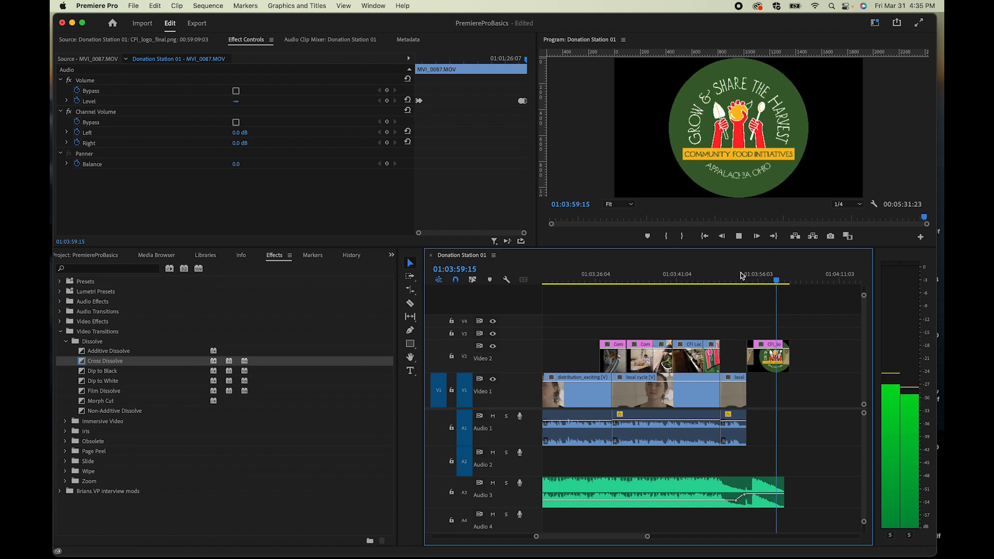
key(backslash)
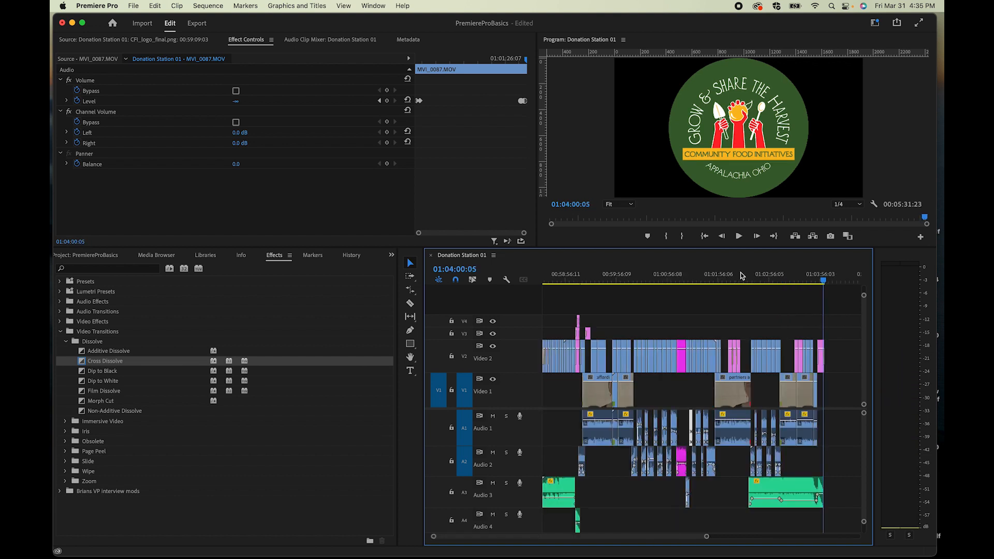